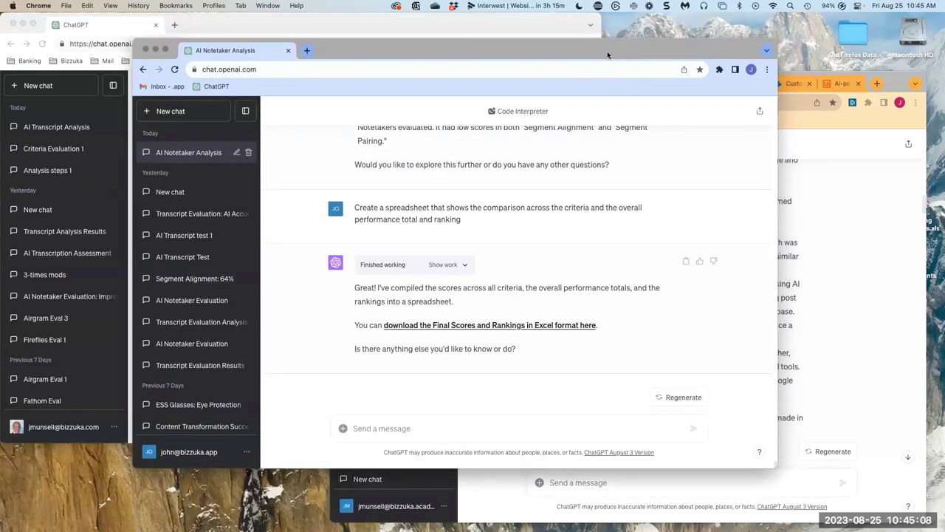
Step: Bring the ChatGPT window with the transcript summary chat forward and read its original request with the attached transcripts
{"action": "left_click", "coordinate": [846, 151]}
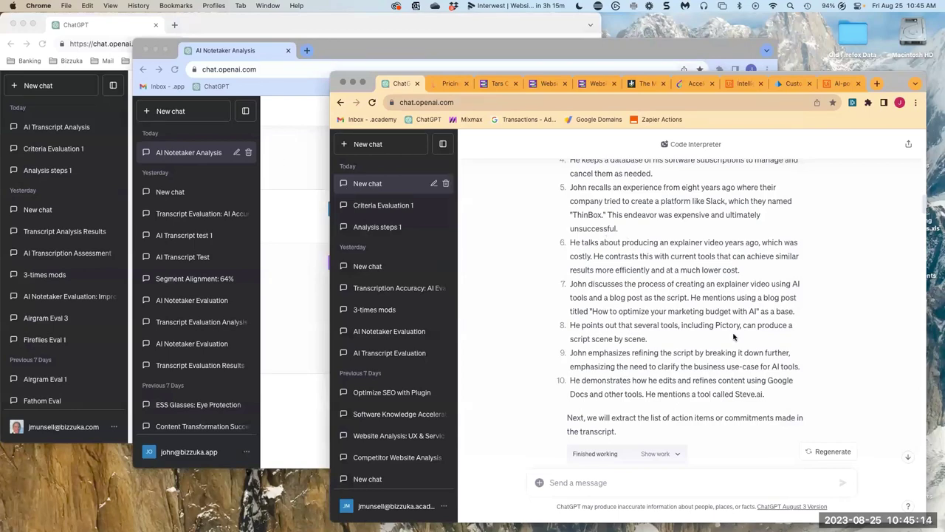
{"action": "scroll", "coordinate": [713, 330], "scroll_direction": "up", "scroll_amount": 10}
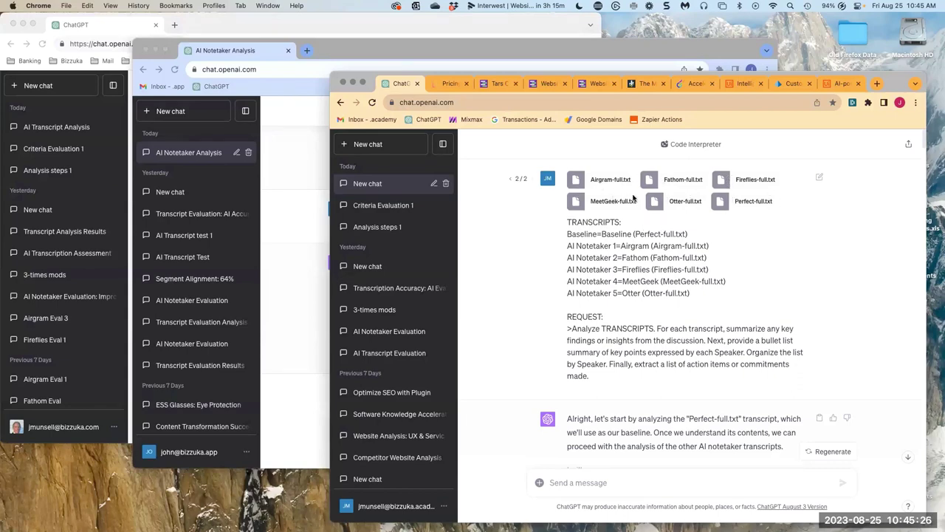
Step: Switch to the ChatGPT window showing a blank chat, open the AI Transcript Analysis conversation and view its original request
{"action": "left_click", "coordinate": [248, 50]}
{"action": "left_click", "coordinate": [91, 40]}
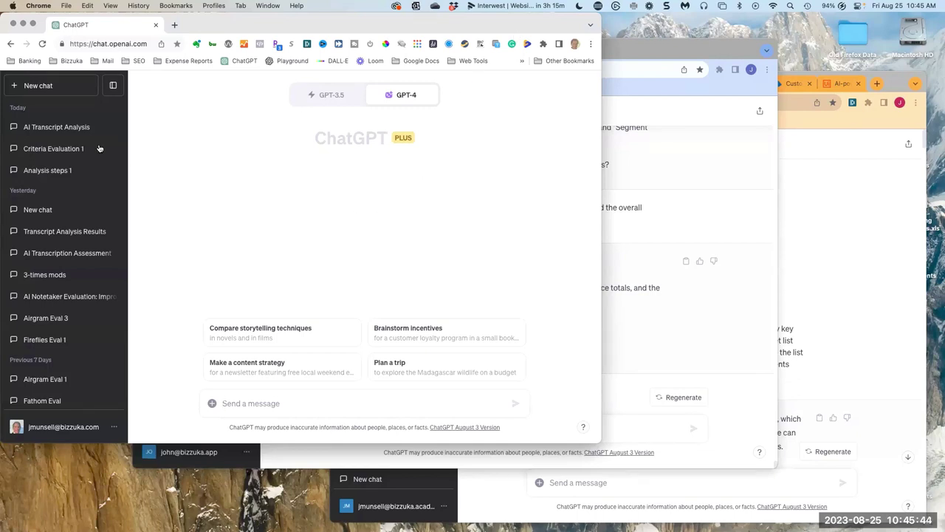
{"action": "left_click", "coordinate": [60, 130]}
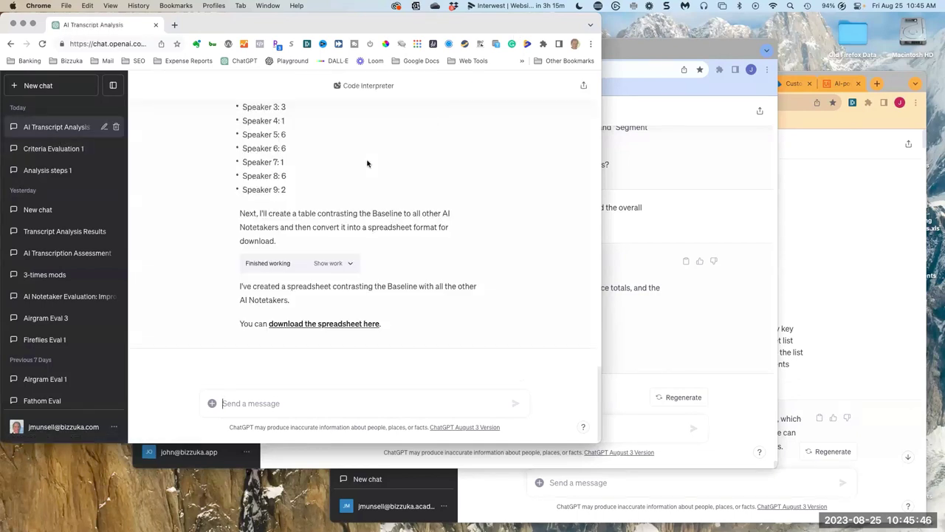
{"action": "left_click", "coordinate": [427, 100]}
{"action": "scroll", "coordinate": [400, 167], "scroll_direction": "up", "scroll_amount": 20}
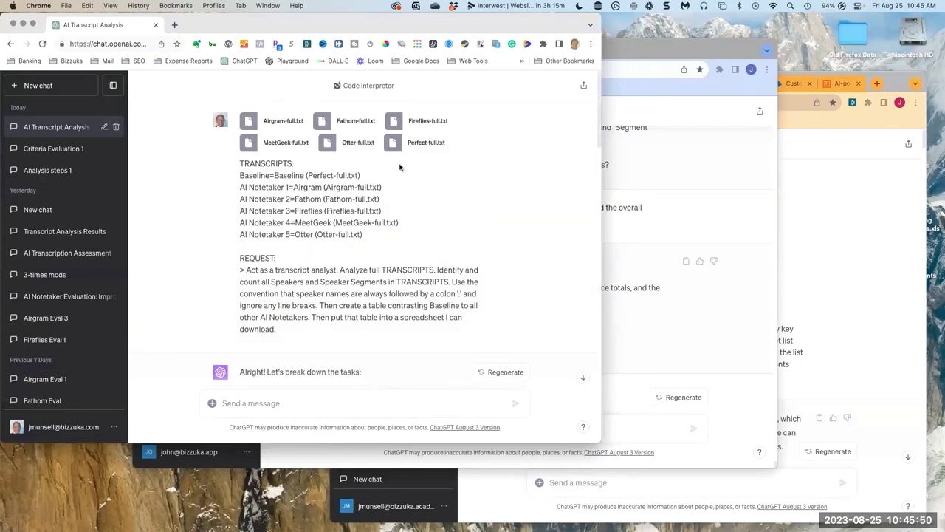
Step: Show the work behind the Baseline transcript analysis, examine its Python code and result, and return to the request
{"action": "scroll", "coordinate": [399, 168], "scroll_direction": "down", "scroll_amount": 5}
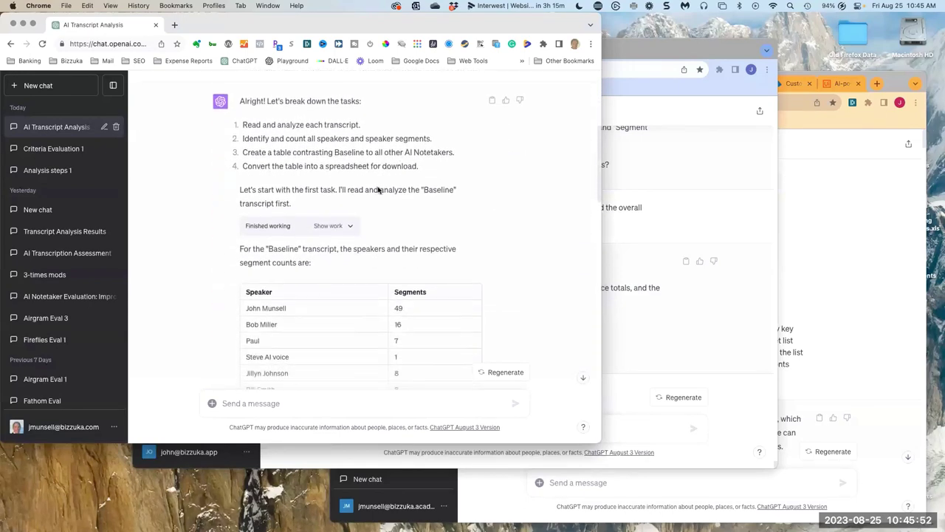
{"action": "left_click", "coordinate": [352, 226]}
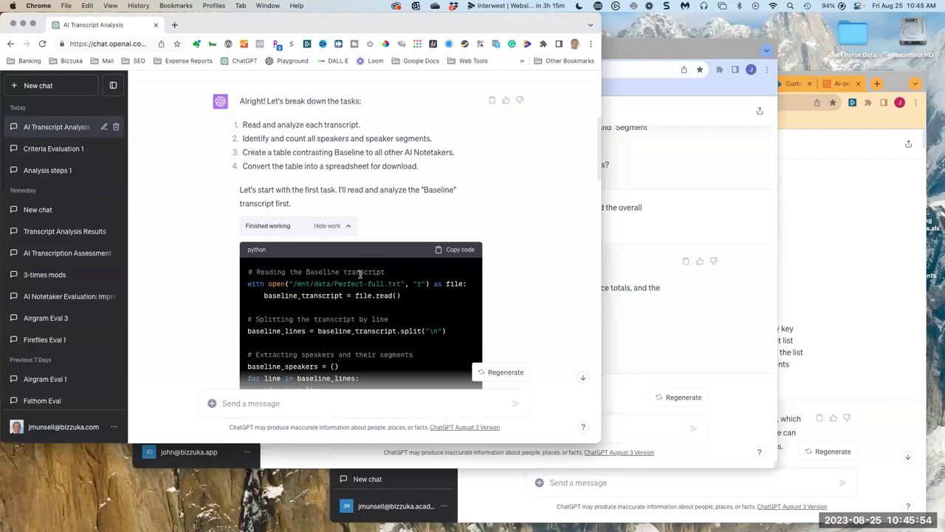
{"action": "scroll", "coordinate": [359, 274], "scroll_direction": "down", "scroll_amount": 5}
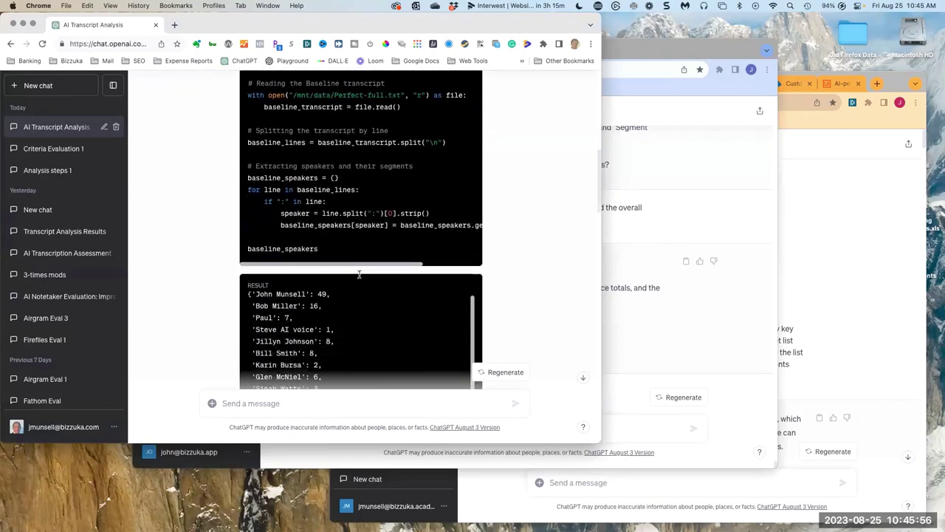
{"action": "scroll", "coordinate": [360, 274], "scroll_direction": "up", "scroll_amount": 4}
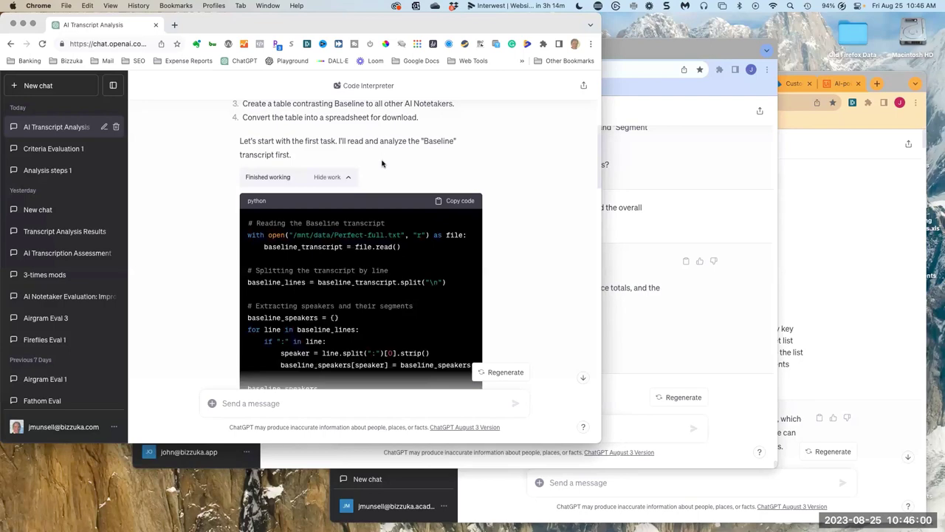
{"action": "scroll", "coordinate": [382, 164], "scroll_direction": "up", "scroll_amount": 9}
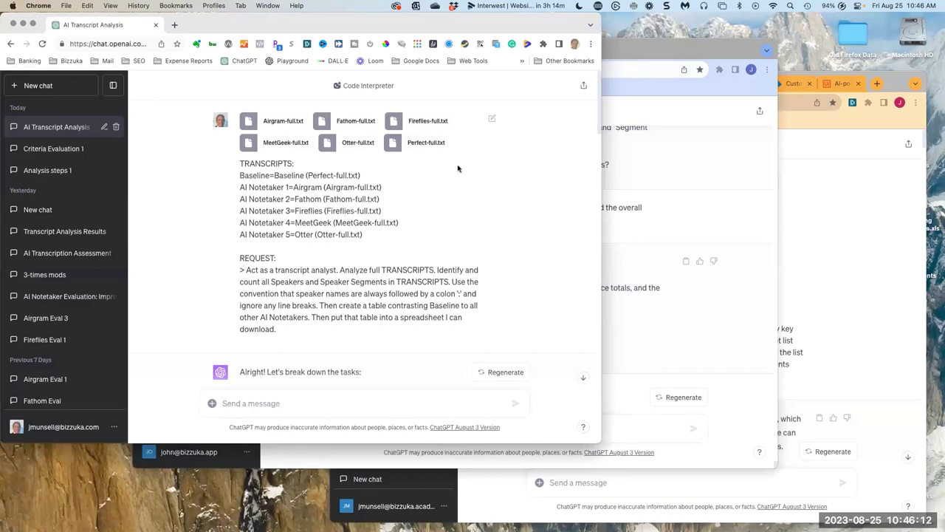
Step: Switch to the AI Notetaker Transcripts-Adjusted workbook in Excel and look through the Airgram, Fathom and Fireflies transcript sheets
{"action": "key", "text": "ctrl+Right"}
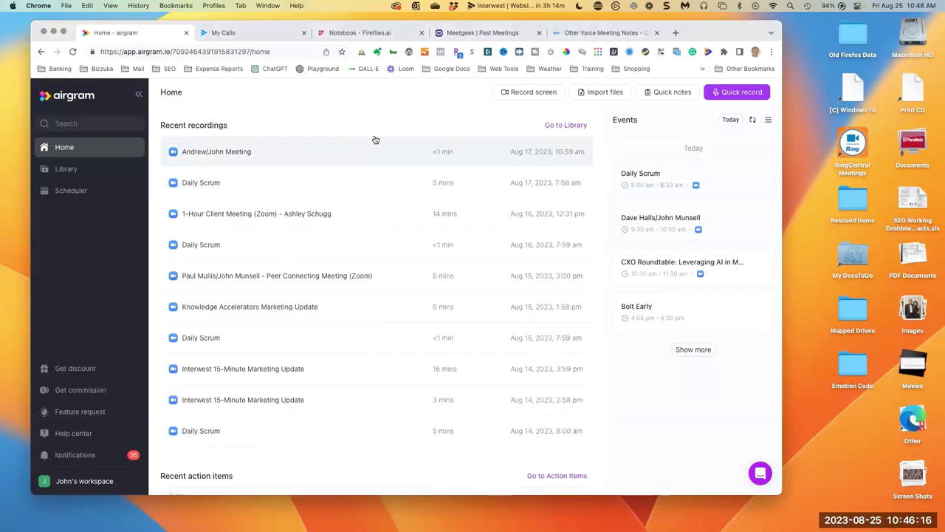
{"action": "key", "text": "ctrl+Right"}
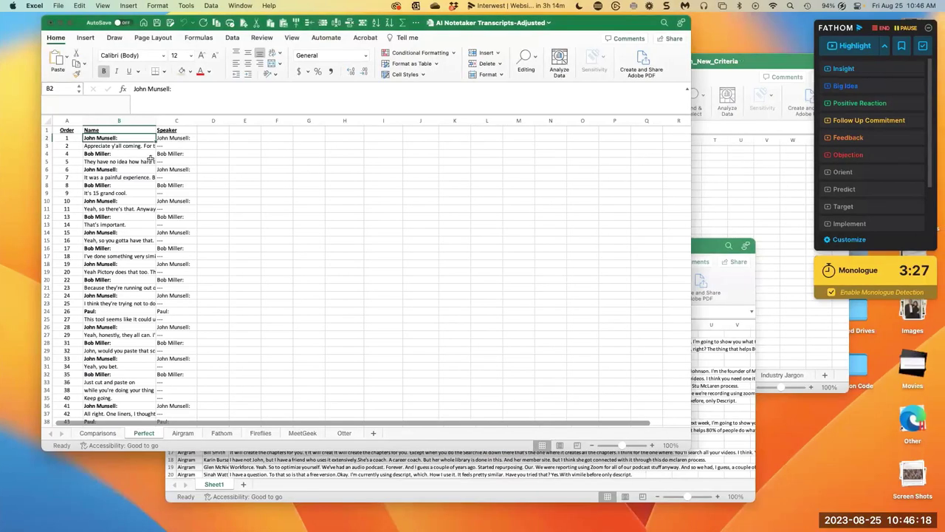
{"action": "left_click", "coordinate": [177, 435]}
{"action": "left_click", "coordinate": [219, 435]}
{"action": "left_click", "coordinate": [250, 434]}
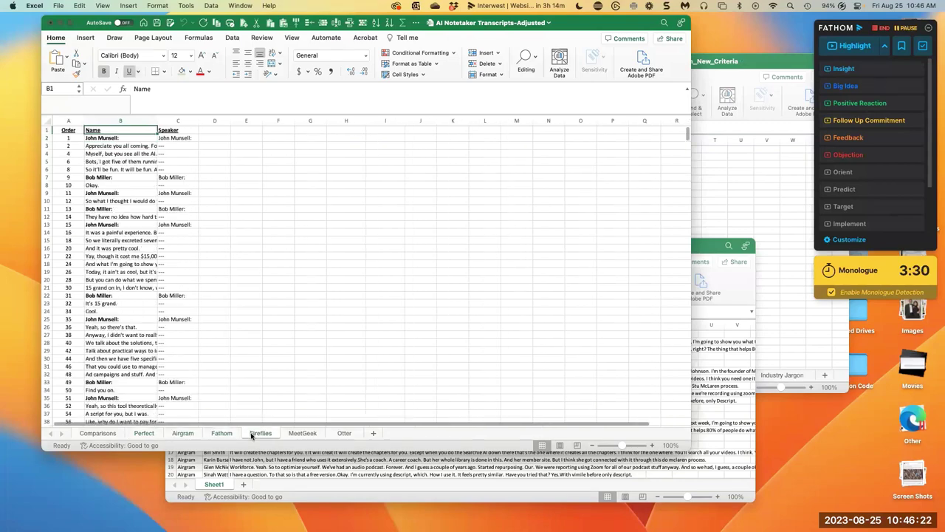
{"action": "left_click", "coordinate": [139, 147]}
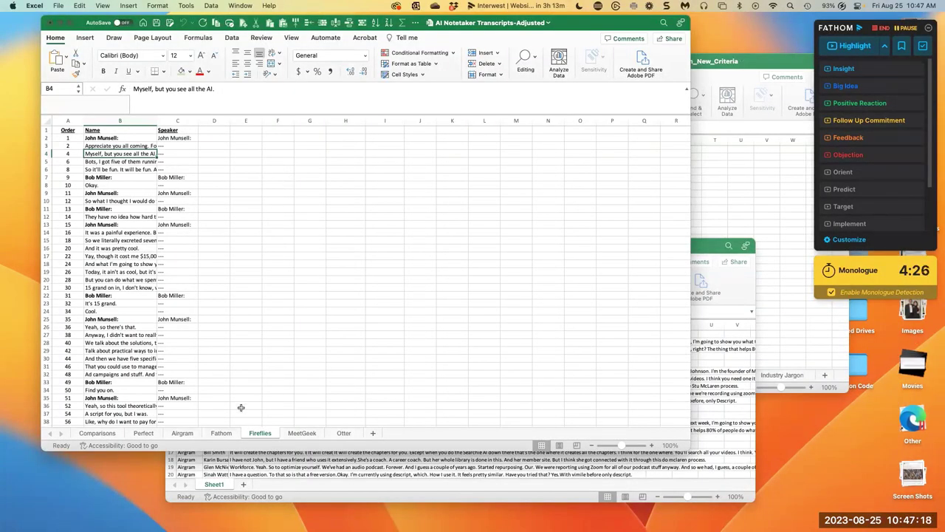
Step: Check the Perfect sheet, and copy the phrase "Just joined in moments ago" from cell B3 of the Airgram sheet
{"action": "left_click", "coordinate": [147, 433]}
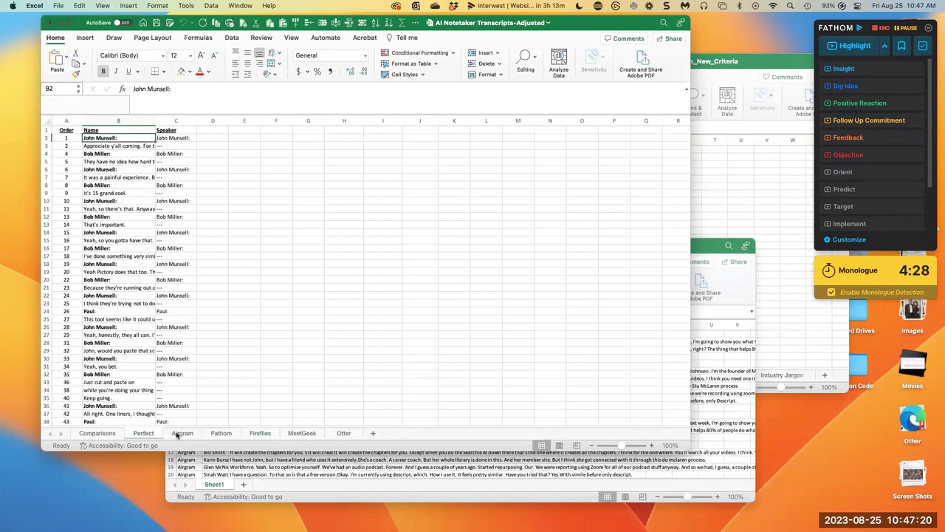
{"action": "left_click", "coordinate": [181, 433]}
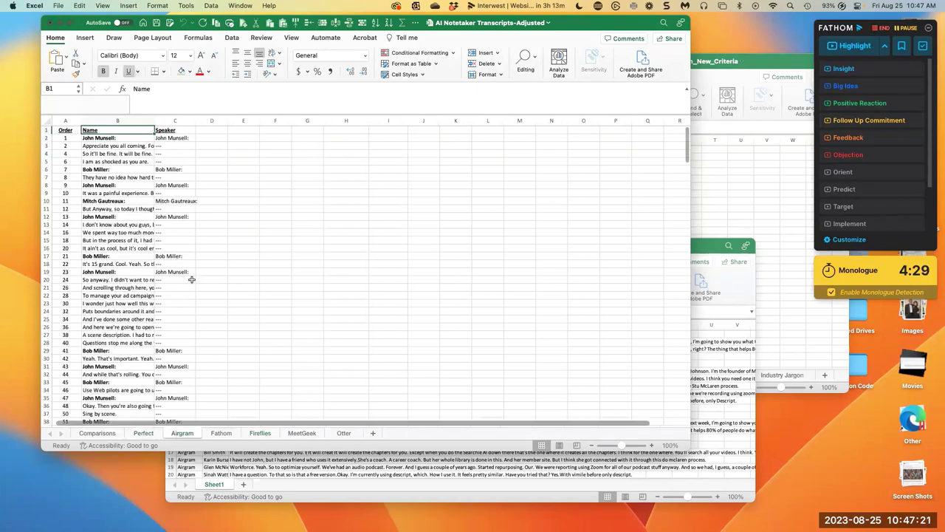
{"action": "left_click", "coordinate": [136, 146]}
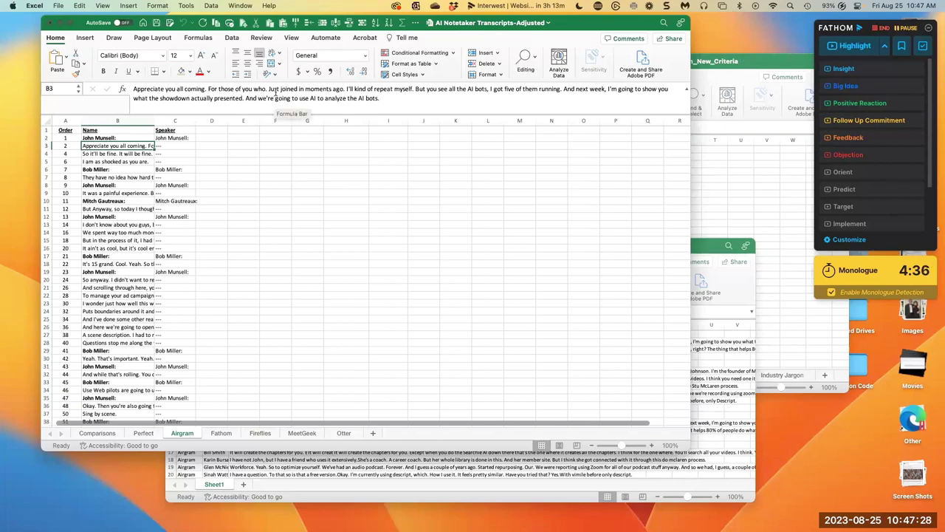
{"action": "left_click_drag", "start_coordinate": [267, 90], "coordinate": [344, 90]}
{"action": "key", "text": "super+c"}
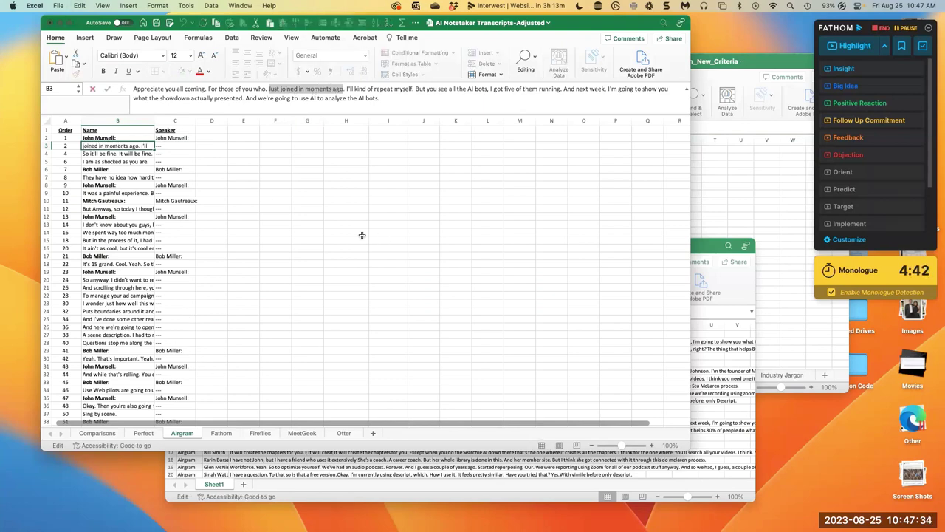
Step: Switch to Airgram in Chrome, search the notes for "Just joined in moments ago" and open the CXO Roundtable: Leveraging AI in Marketing meeting
{"action": "key", "text": "ctrl+Left"}
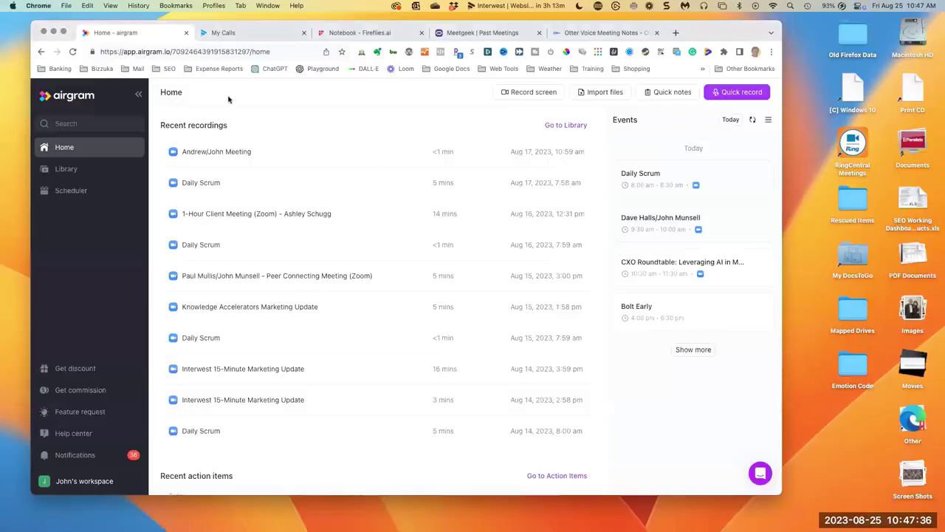
{"action": "left_click", "coordinate": [110, 126]}
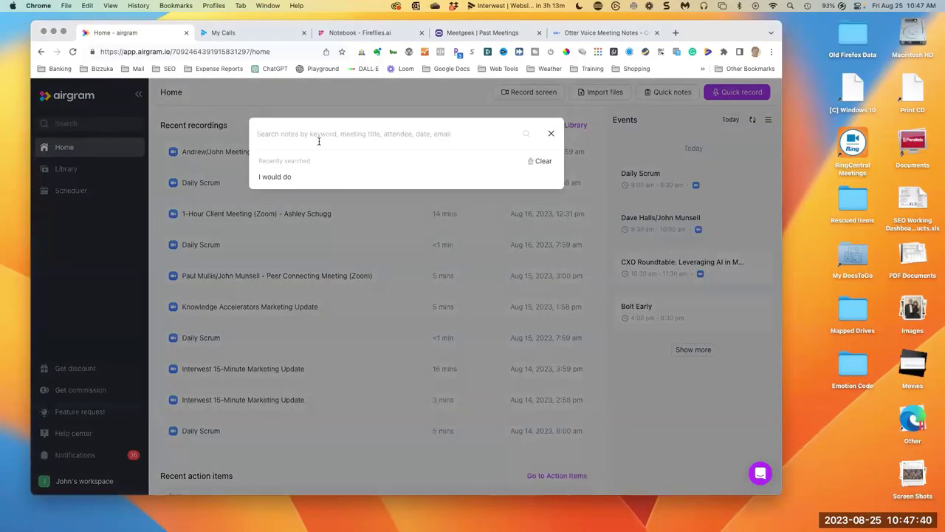
{"action": "key", "text": "super+v"}
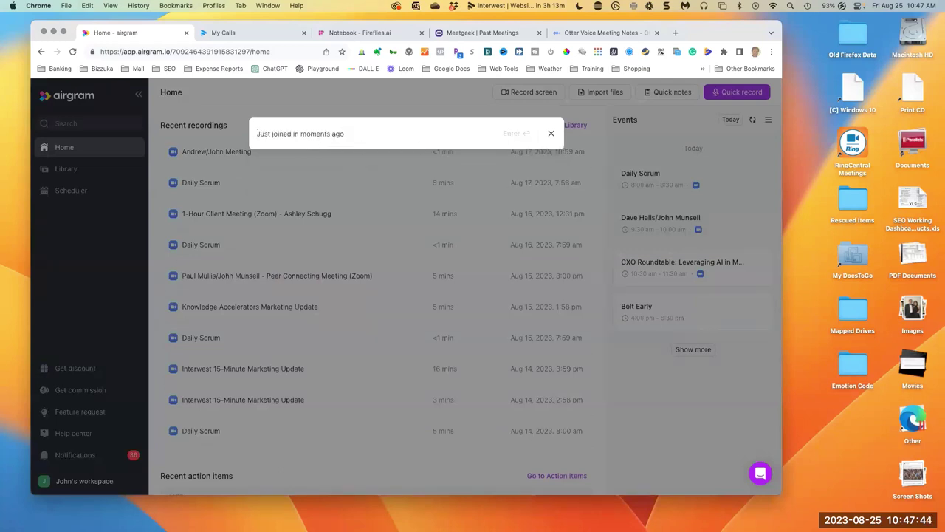
{"action": "key", "text": "Return"}
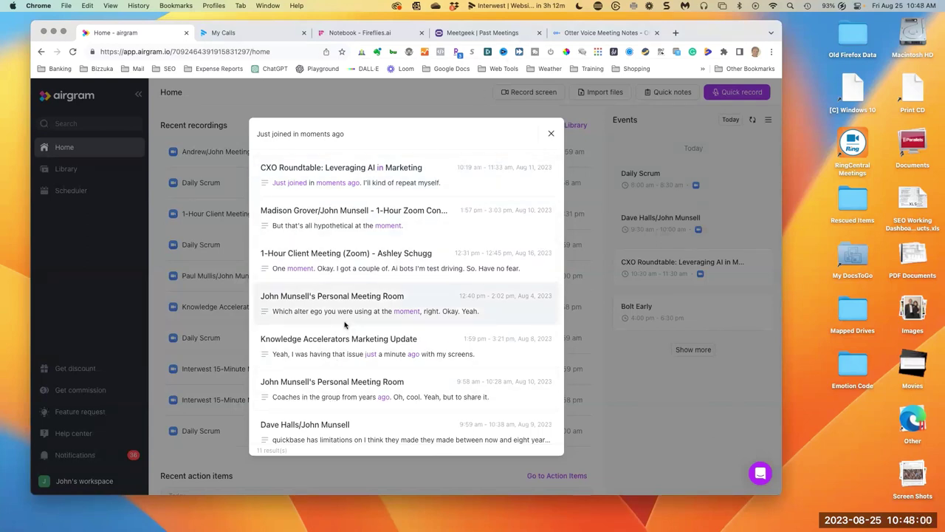
{"action": "left_click", "coordinate": [350, 171]}
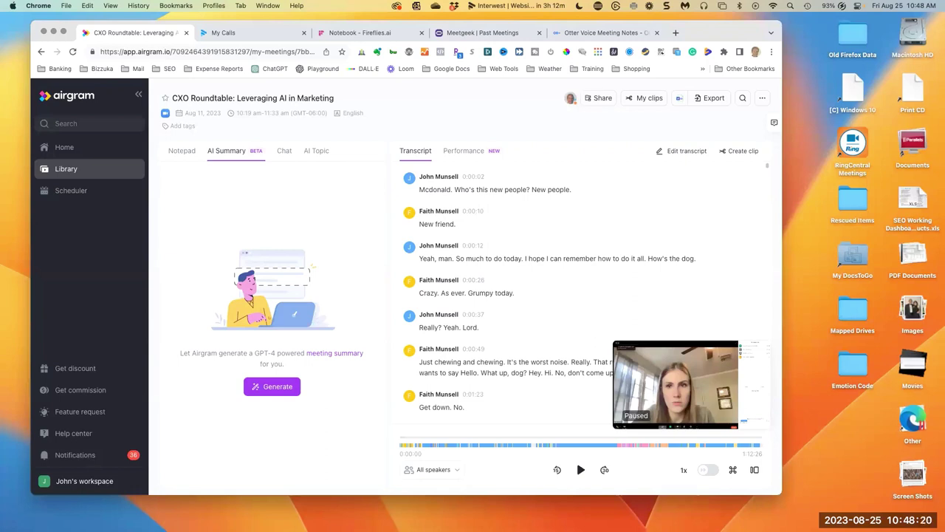
Step: Search the Airgram notes for the exact phrase "Just joined in moments ago" in quotation marks, and close the results
{"action": "left_click", "coordinate": [87, 130]}
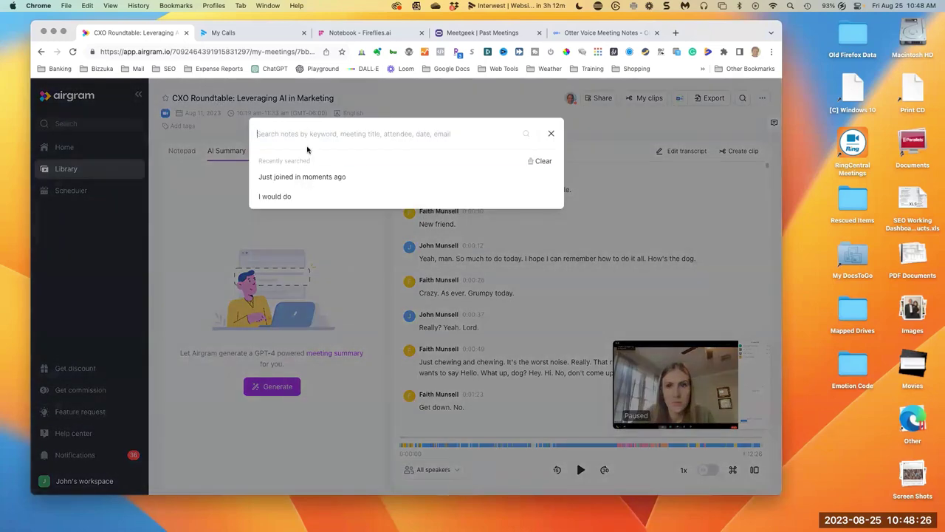
{"action": "type", "text": "\""}
{"action": "key", "text": "super+v"}
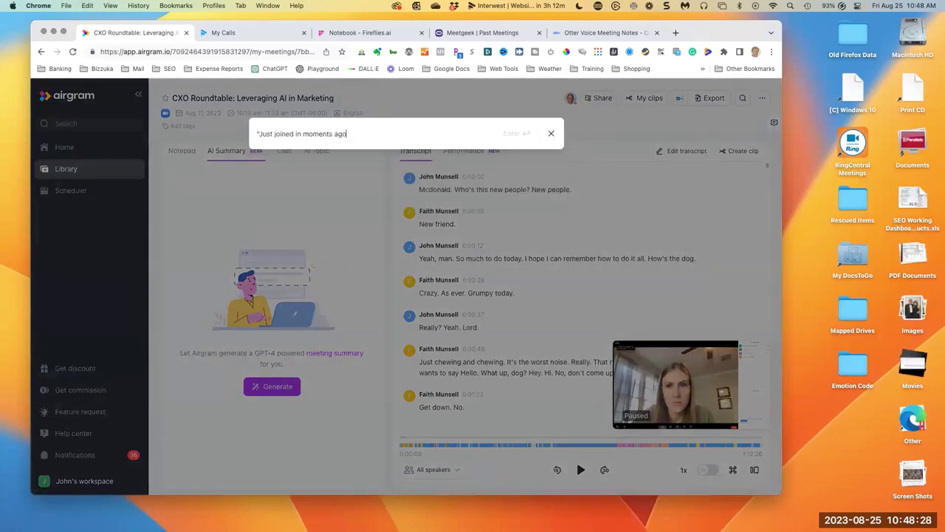
{"action": "key", "text": "Return"}
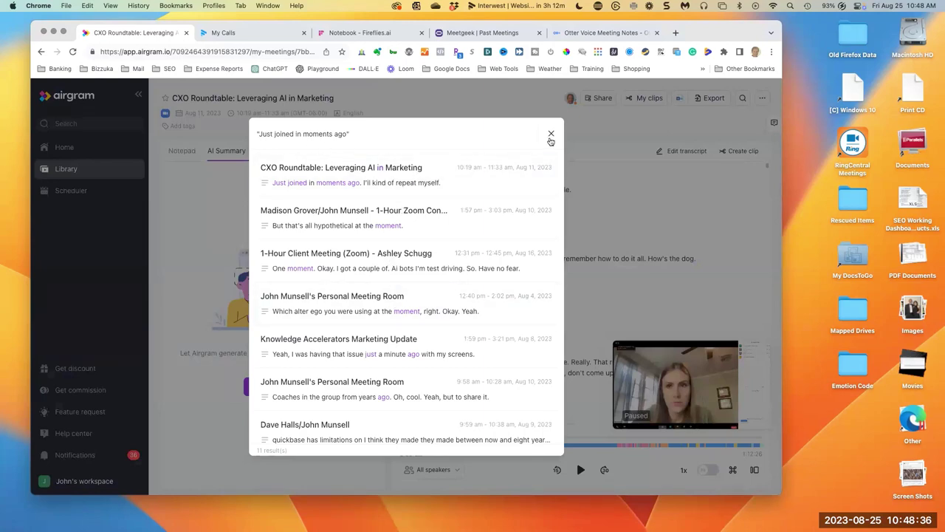
{"action": "left_click", "coordinate": [121, 160]}
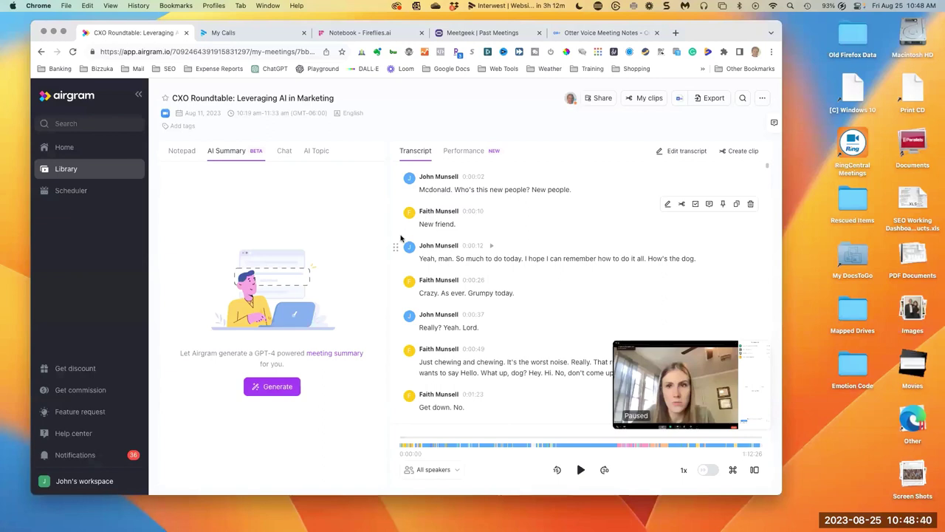
Step: Open Fathom's My Calls page, switch to Excel and copy "got five of them" from cell B4 of the Fathom sheet
{"action": "left_click", "coordinate": [264, 35]}
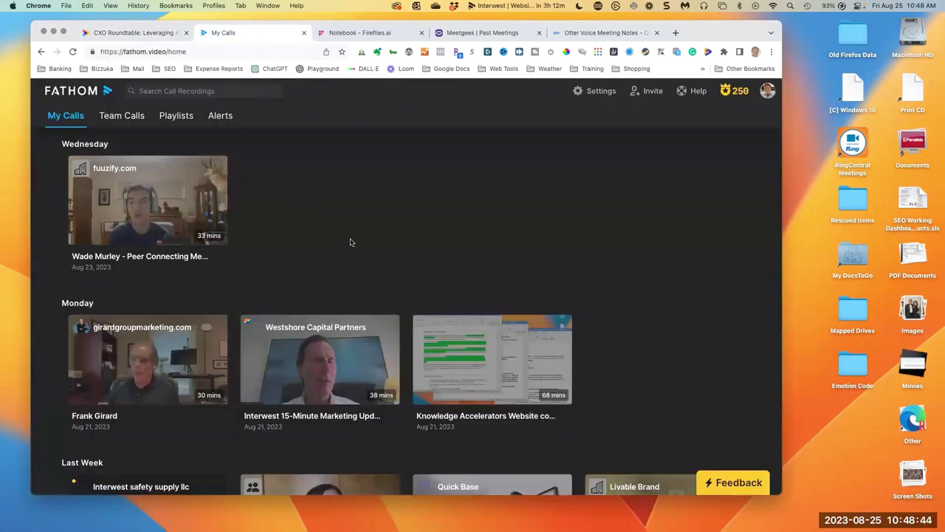
{"action": "key", "text": "super+Tab"}
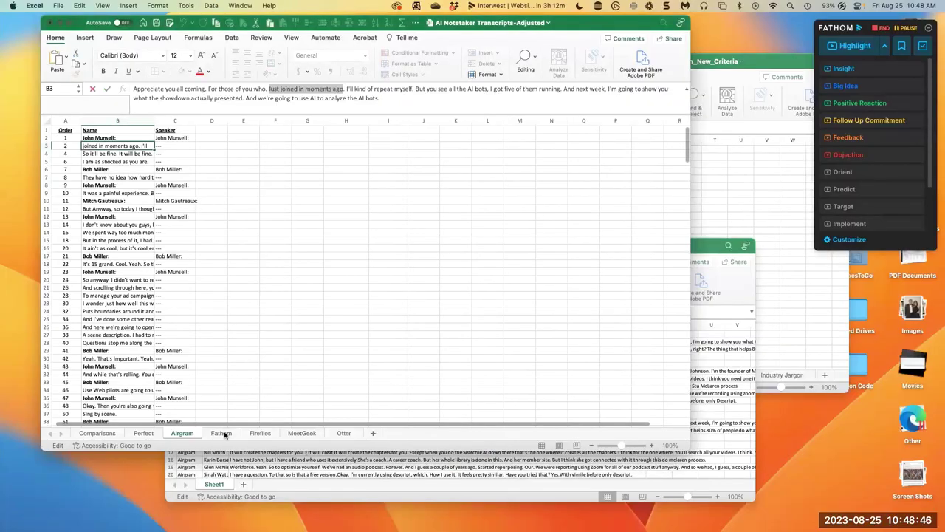
{"action": "left_click", "coordinate": [222, 434]}
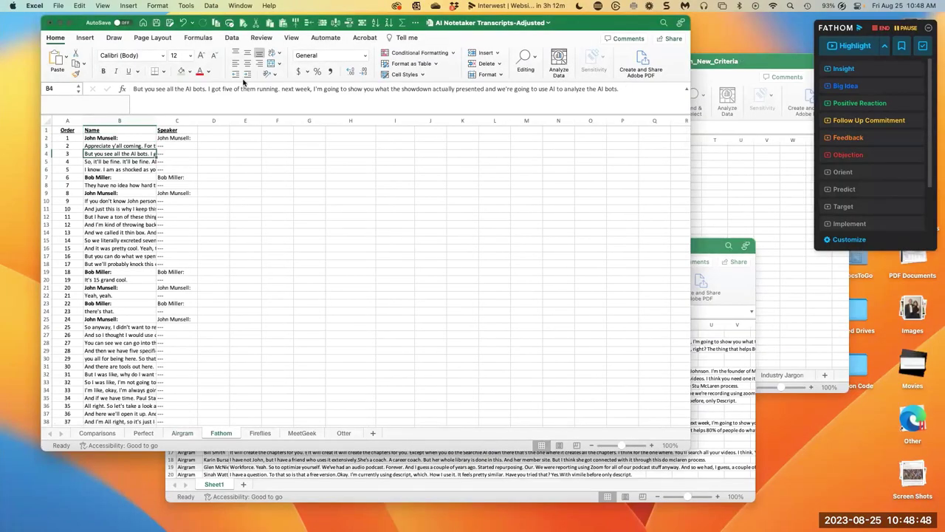
{"action": "left_click_drag", "start_coordinate": [212, 89], "coordinate": [255, 90]}
{"action": "key", "text": "super+c"}
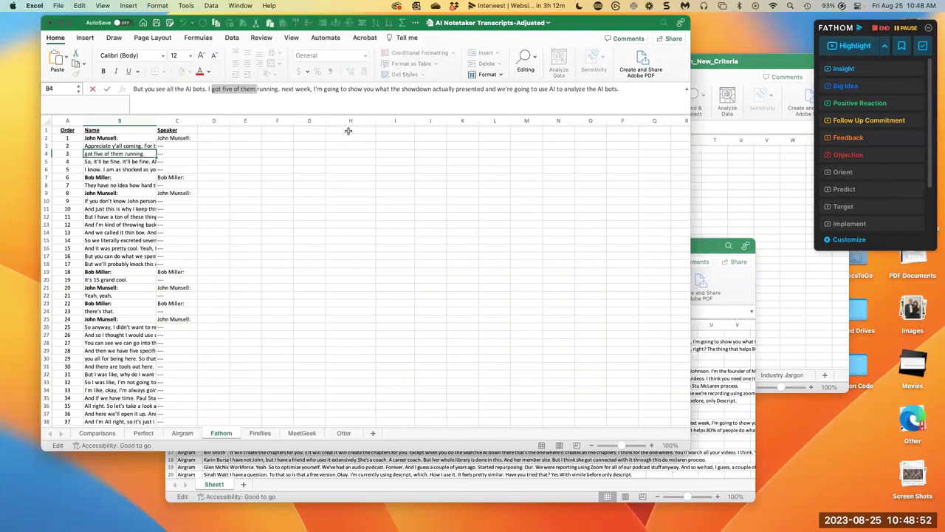
Step: Switch to Fathom in Chrome, search call transcripts for "got five of them", and briefly play the first CXO Roundtable match
{"action": "key", "text": "ctrl+Left"}
{"action": "left_click", "coordinate": [200, 92]}
{"action": "key", "text": "super+v"}
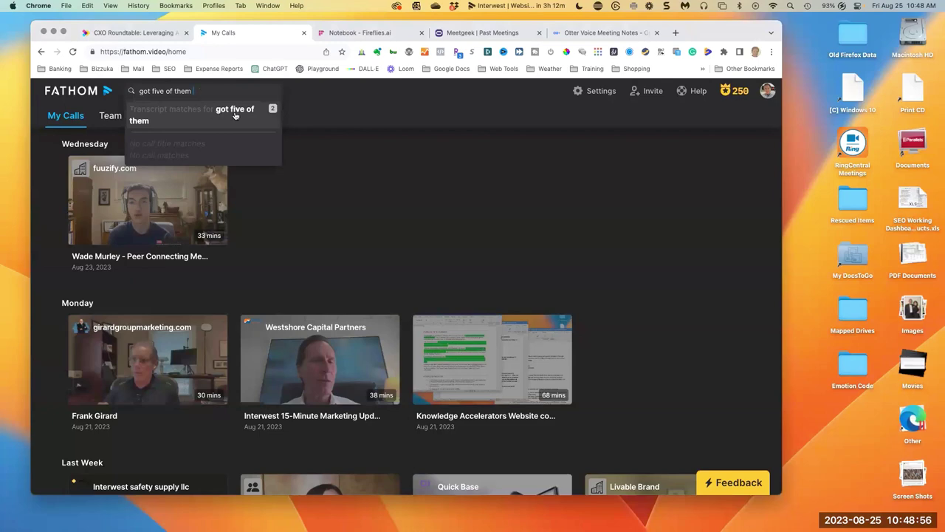
{"action": "left_click", "coordinate": [228, 115]}
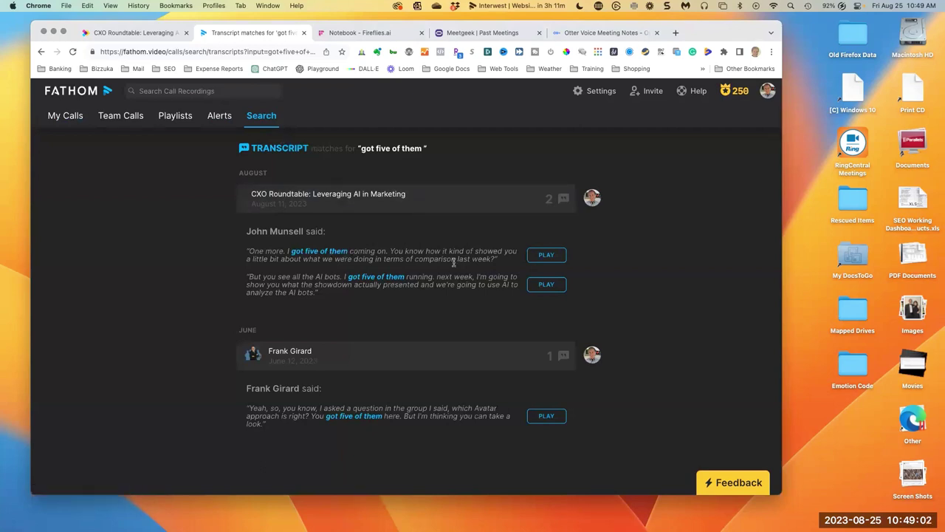
{"action": "left_click", "coordinate": [532, 256]}
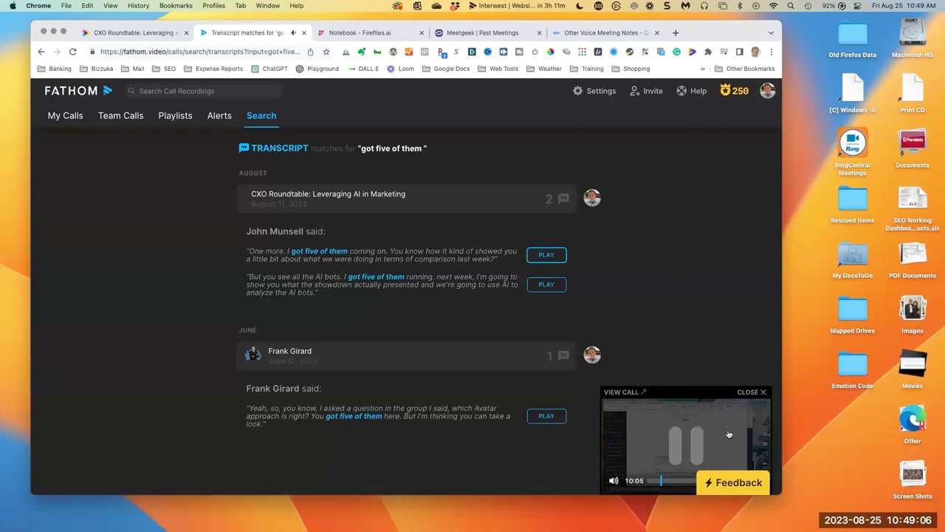
{"action": "left_click", "coordinate": [683, 445]}
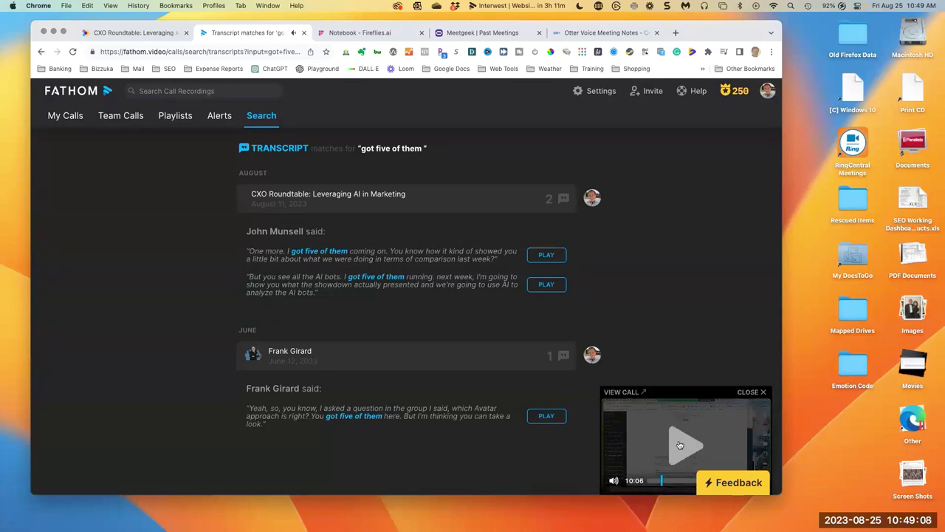
Step: Close the clip player, open the CXO Roundtable: Leveraging AI in Marketing call in Fathom, and search its transcript for "got five of them"
{"action": "left_click", "coordinate": [754, 393]}
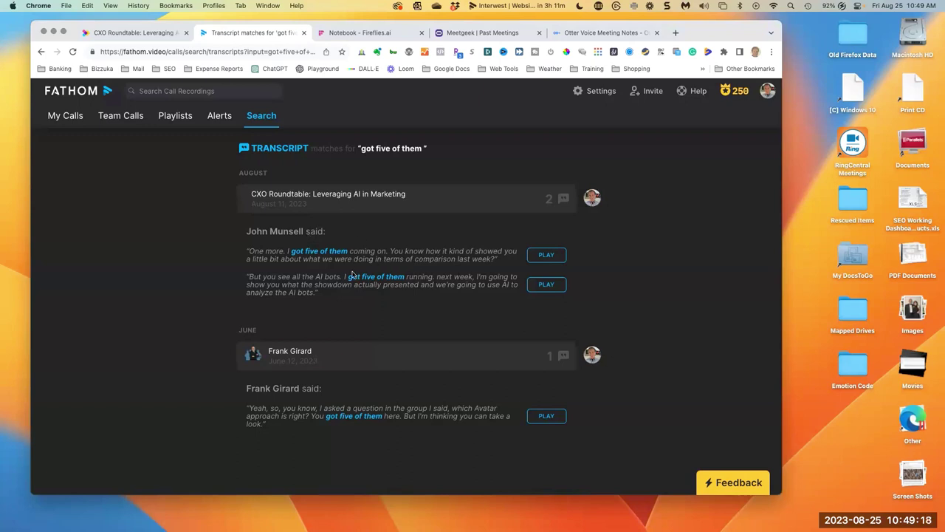
{"action": "left_click", "coordinate": [333, 197]}
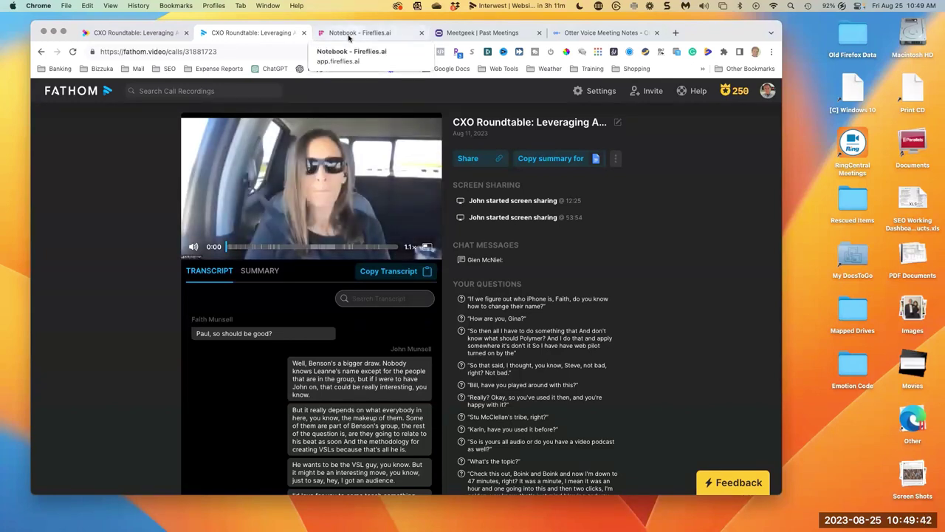
{"action": "left_click", "coordinate": [350, 34]}
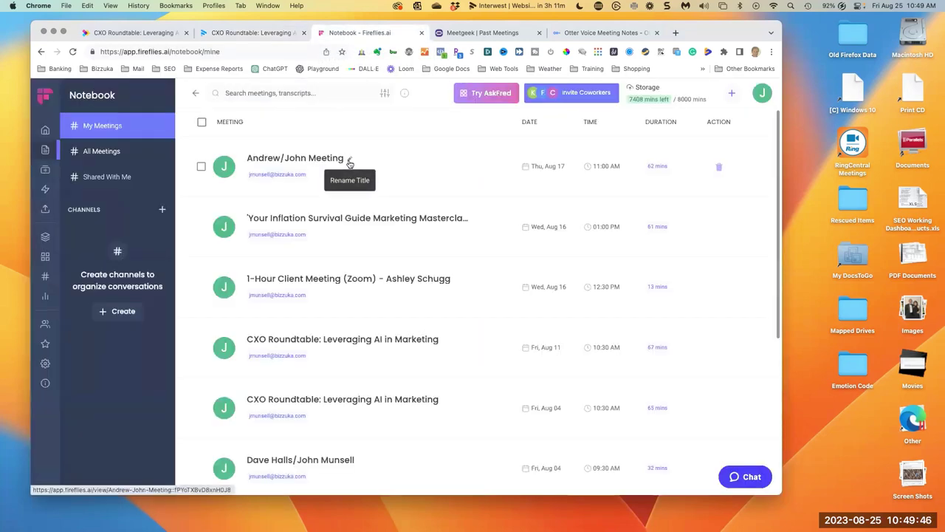
{"action": "left_click", "coordinate": [271, 33]}
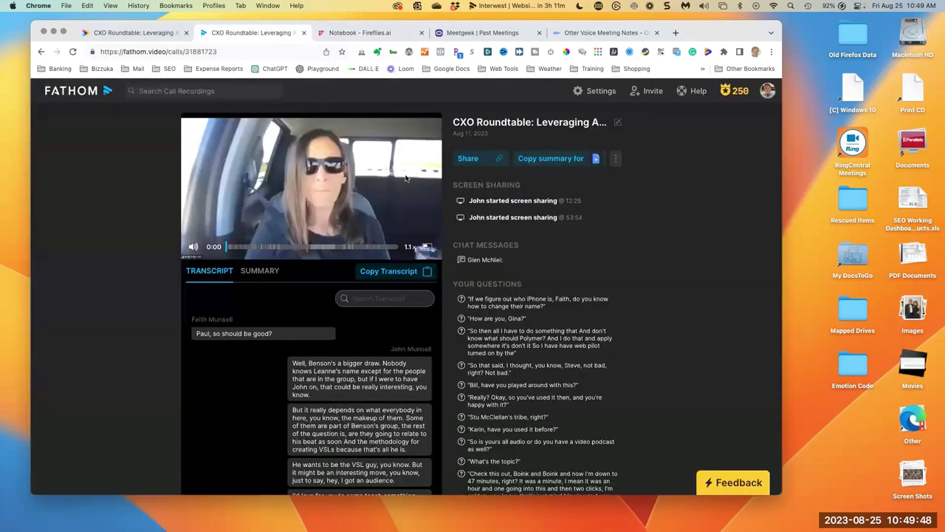
{"action": "left_click", "coordinate": [379, 297]}
{"action": "key", "text": "super+v"}
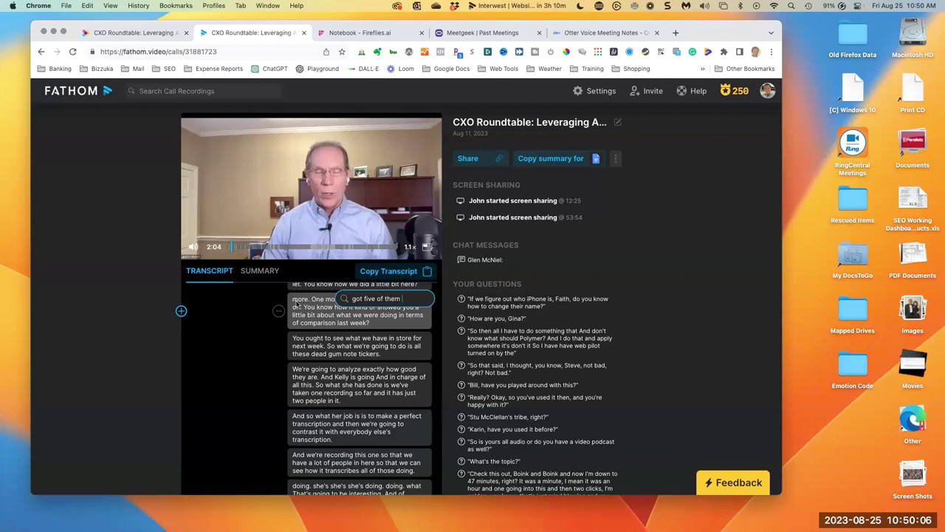
{"action": "left_click", "coordinate": [228, 246]}
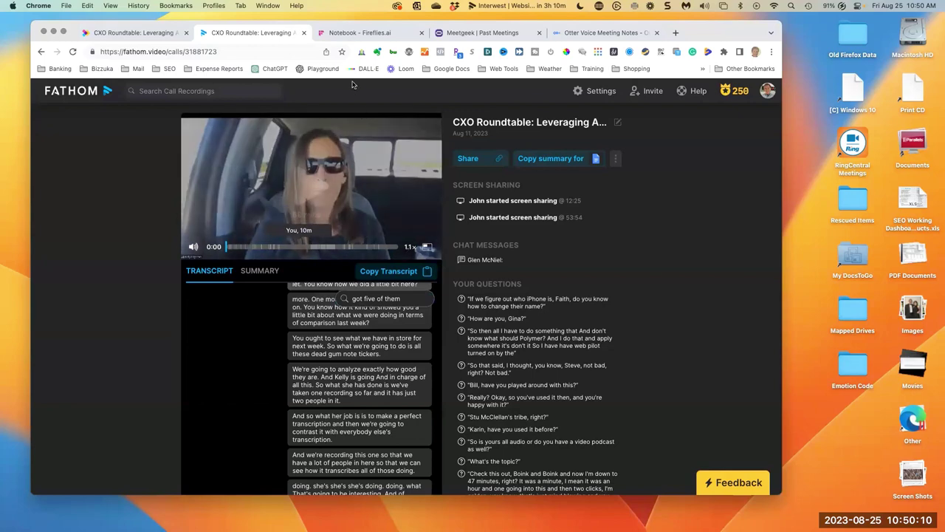
Step: Open the Fireflies notebook, switch to Excel and copy "you see all the AI" from cell B4 of the Fireflies sheet
{"action": "left_click", "coordinate": [358, 32]}
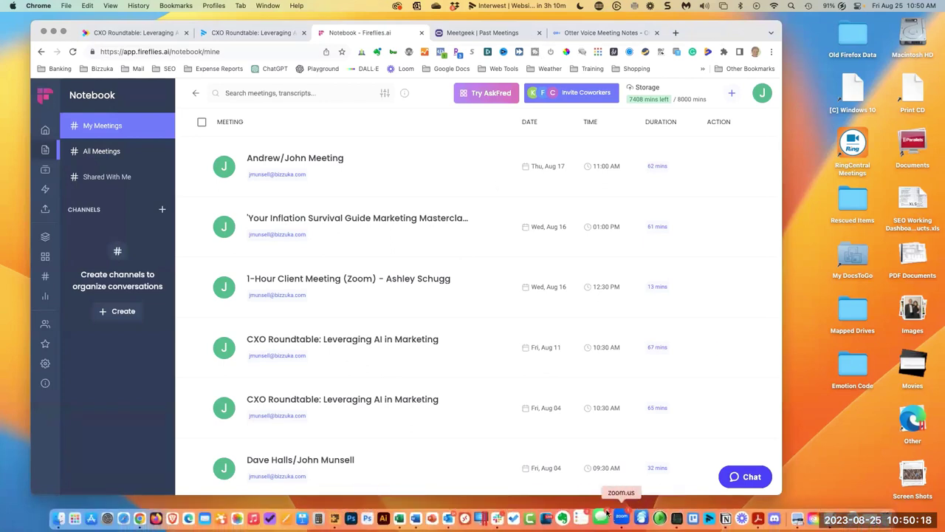
{"action": "key", "text": "ctrl+Right"}
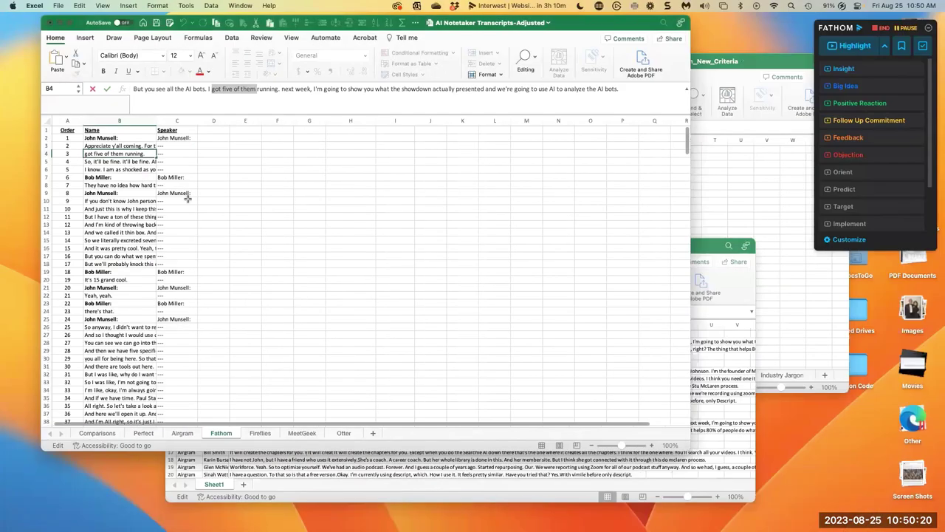
{"action": "left_click", "coordinate": [260, 432]}
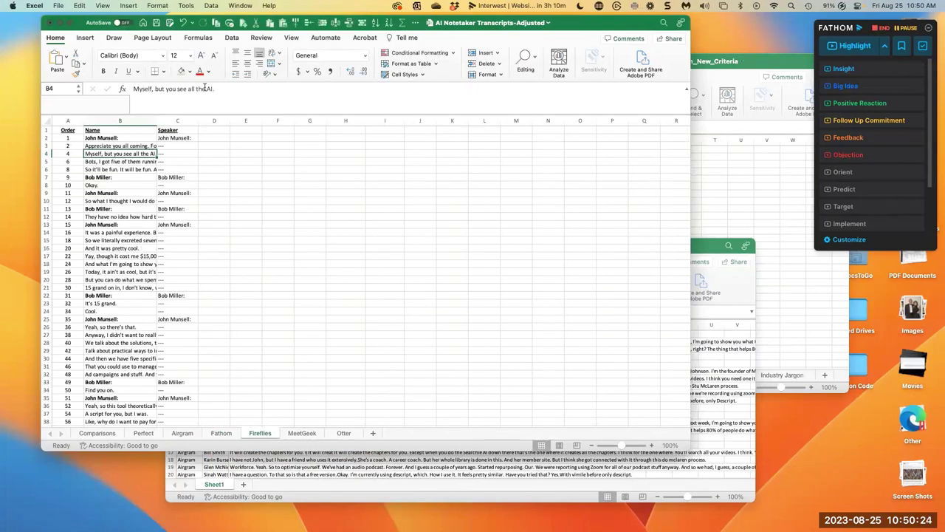
{"action": "left_click_drag", "start_coordinate": [210, 89], "coordinate": [165, 90]}
{"action": "key", "text": "super+c"}
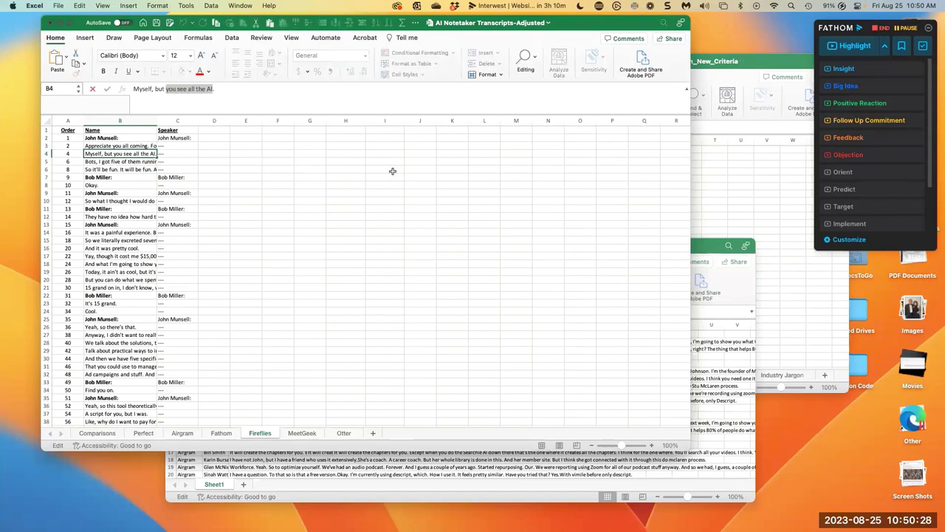
Step: Switch to Fireflies in Chrome and search the meetings for "you see all the AI", both without and with quotation marks
{"action": "key", "text": "ctrl+Left"}
{"action": "left_click", "coordinate": [249, 93]}
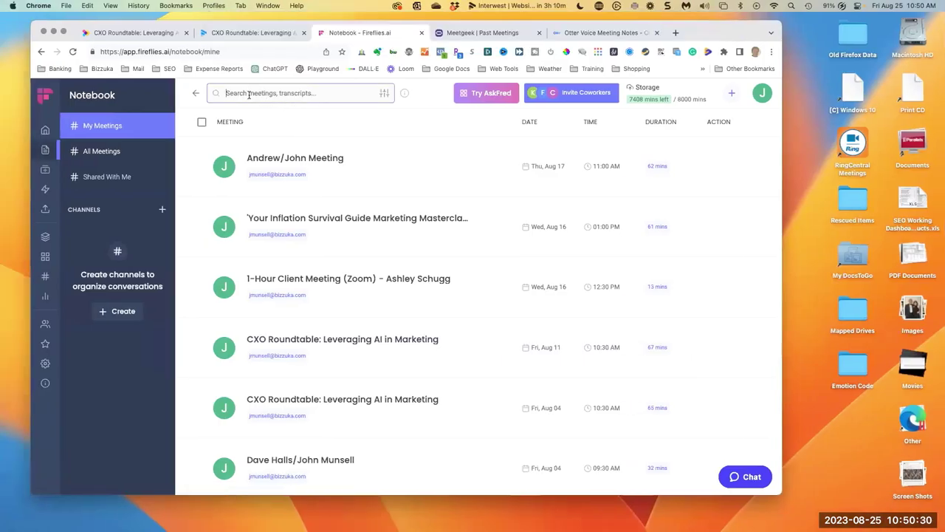
{"action": "key", "text": "super+v"}
{"action": "key", "text": "Return"}
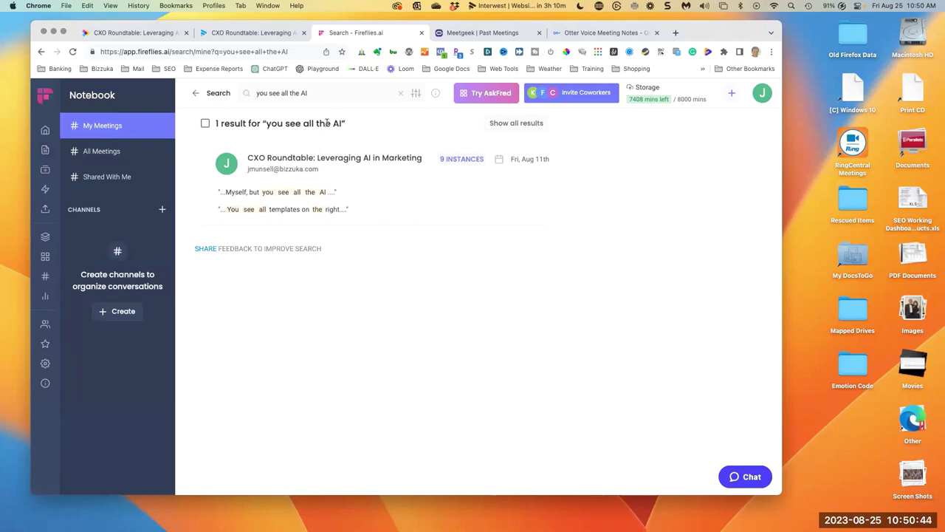
{"action": "left_click", "coordinate": [258, 93]}
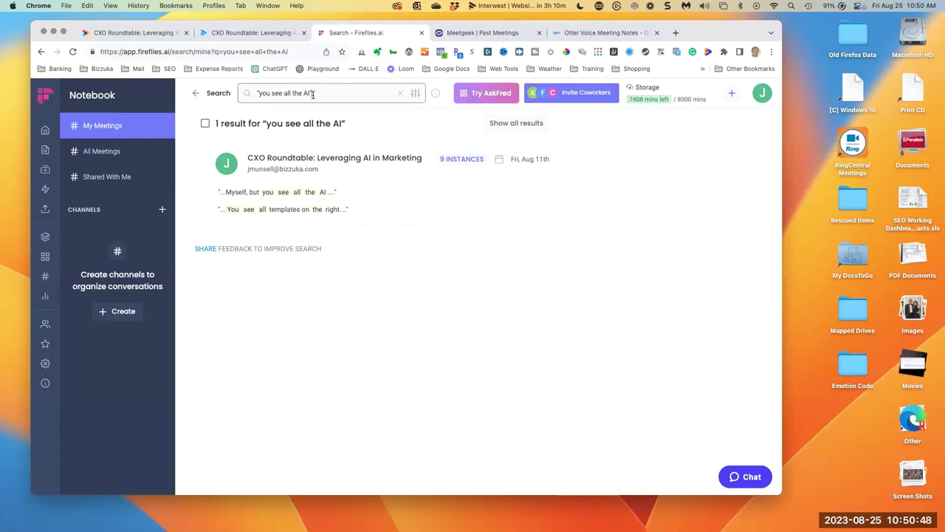
{"action": "key", "text": "Return"}
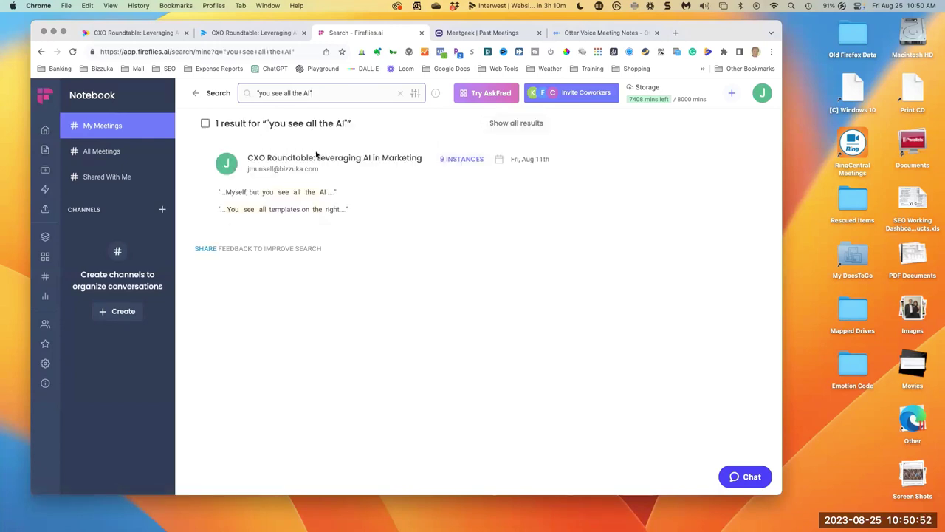
Step: Open the matching CXO Roundtable meeting, search its transcript for "you see all the AI" without quotation marks, and briefly play the match
{"action": "left_click", "coordinate": [306, 194]}
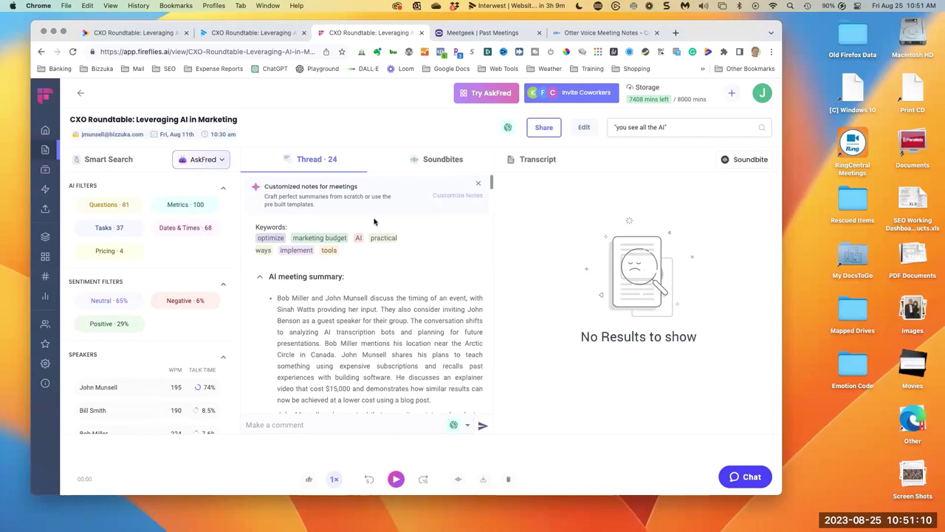
{"action": "left_click", "coordinate": [676, 127]}
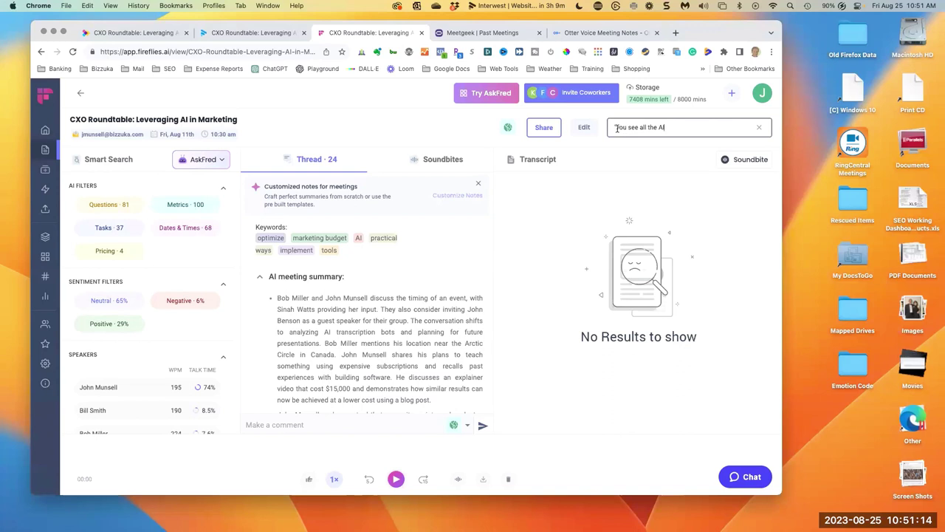
{"action": "key", "text": "Return"}
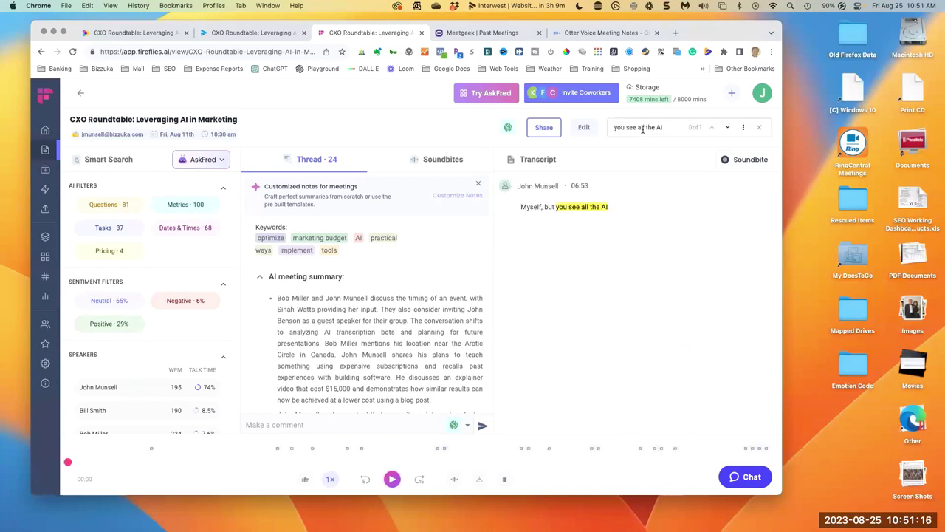
{"action": "left_click", "coordinate": [583, 209]}
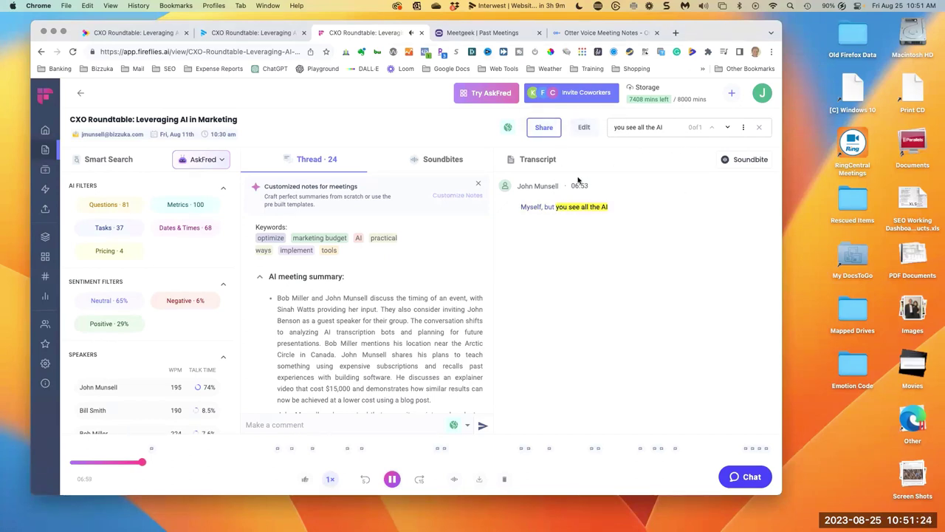
{"action": "left_click", "coordinate": [391, 478]}
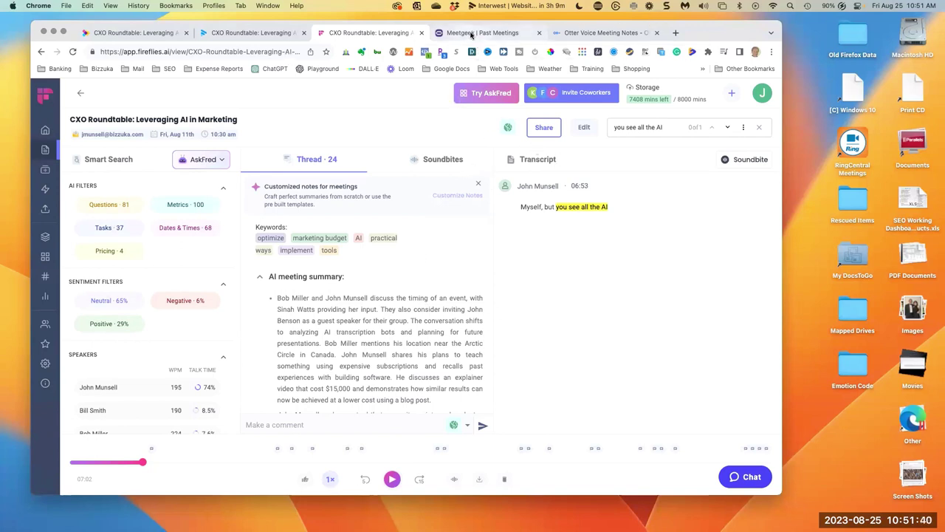
Step: Open MeetGeek's Past Meetings page, switch to Excel and copy "packed our bags" from cell B20 of the MeetGeek sheet
{"action": "left_click", "coordinate": [473, 37]}
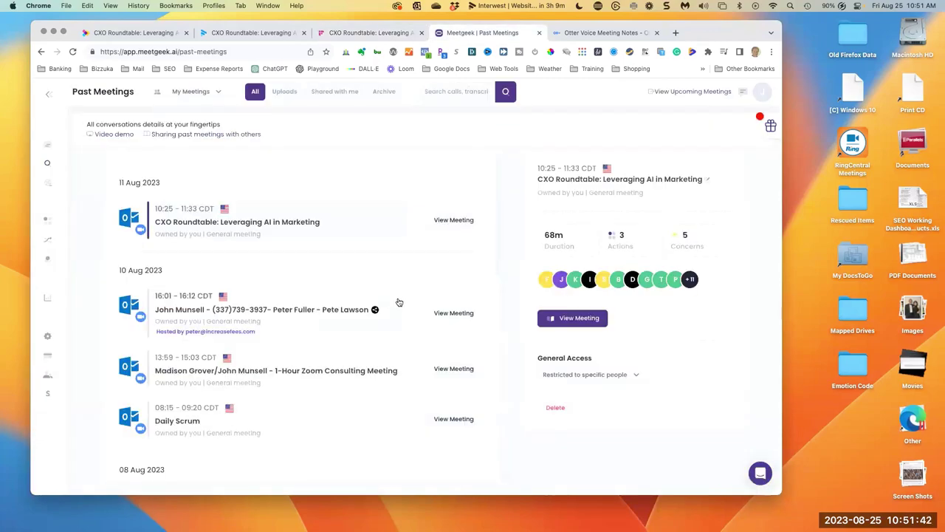
{"action": "key", "text": "ctrl+Right"}
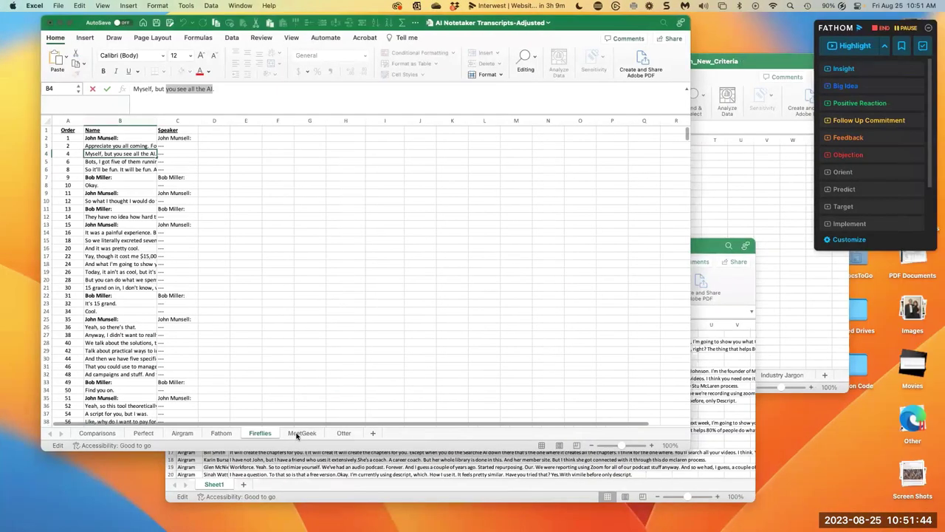
{"action": "left_click", "coordinate": [132, 145]}
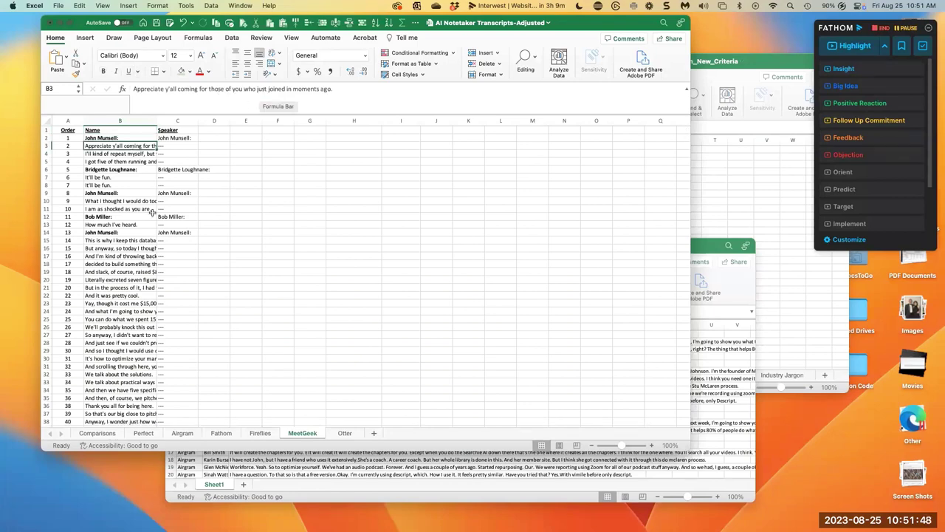
{"action": "left_click", "coordinate": [126, 279]}
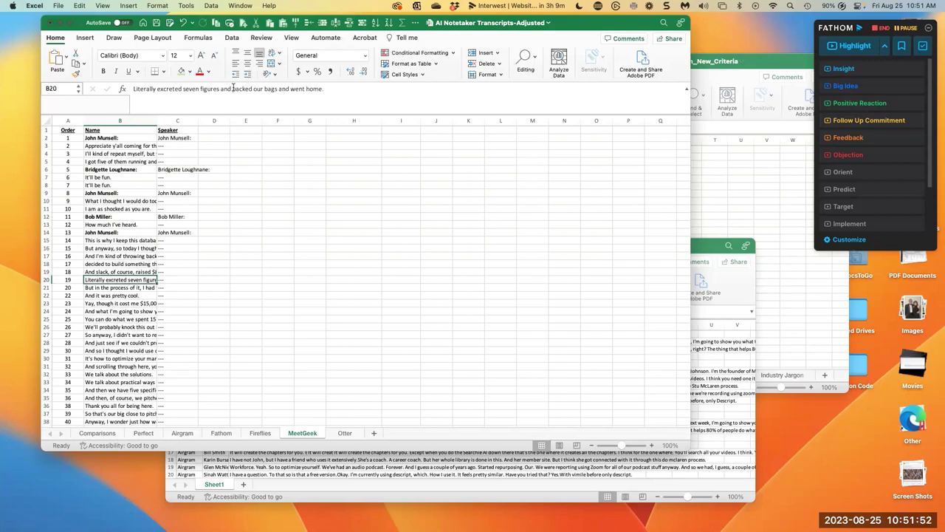
{"action": "left_click_drag", "start_coordinate": [232, 89], "coordinate": [278, 87]}
{"action": "key", "text": "cmd+c"}
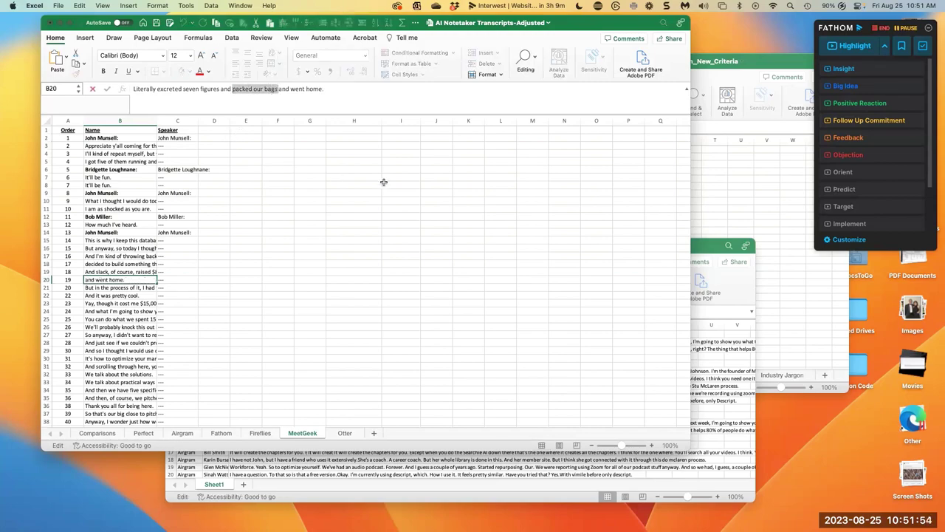
Step: Switch to MeetGeek in Chrome, search the past meetings for "packed our bags" and open the matching CXO Roundtable meeting
{"action": "key", "text": "ctrl+Left"}
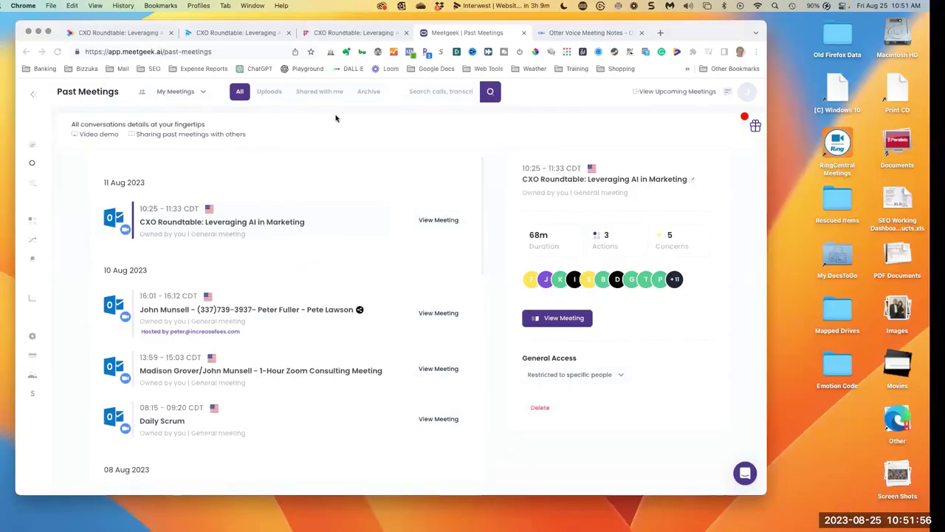
{"action": "left_click", "coordinate": [429, 92]}
{"action": "key", "text": "cmd+v"}
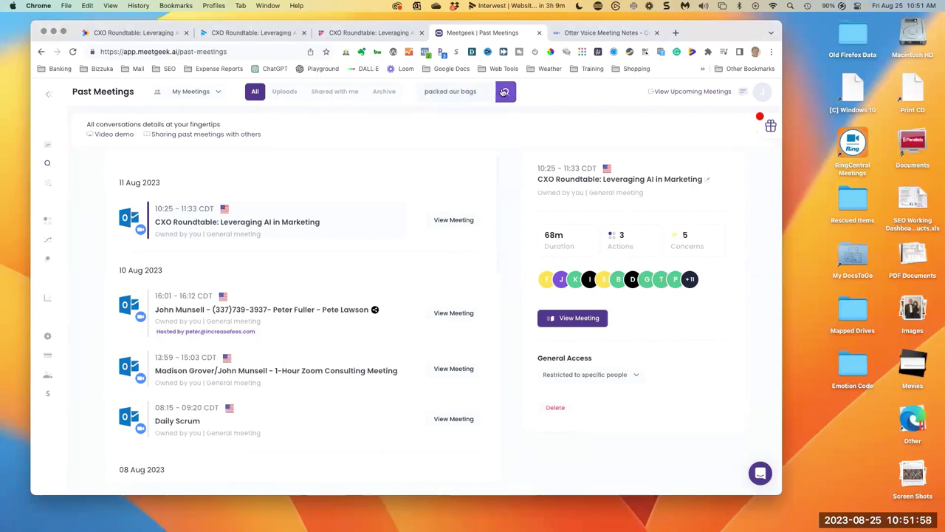
{"action": "left_click", "coordinate": [505, 92]}
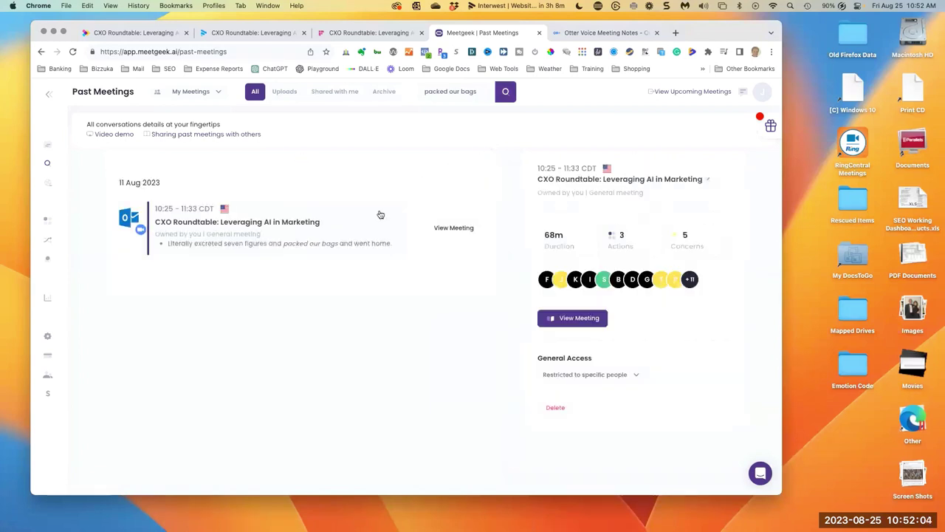
{"action": "left_click", "coordinate": [321, 247]}
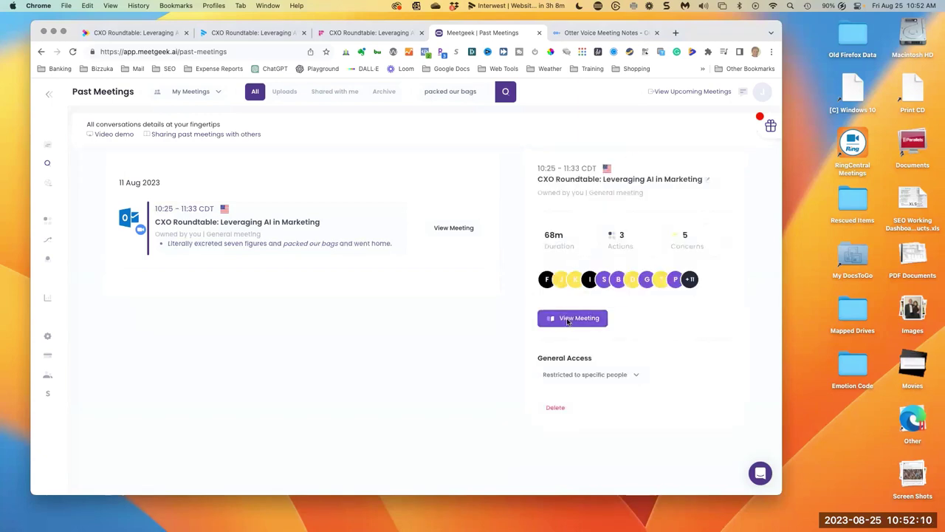
{"action": "left_click", "coordinate": [569, 319]}
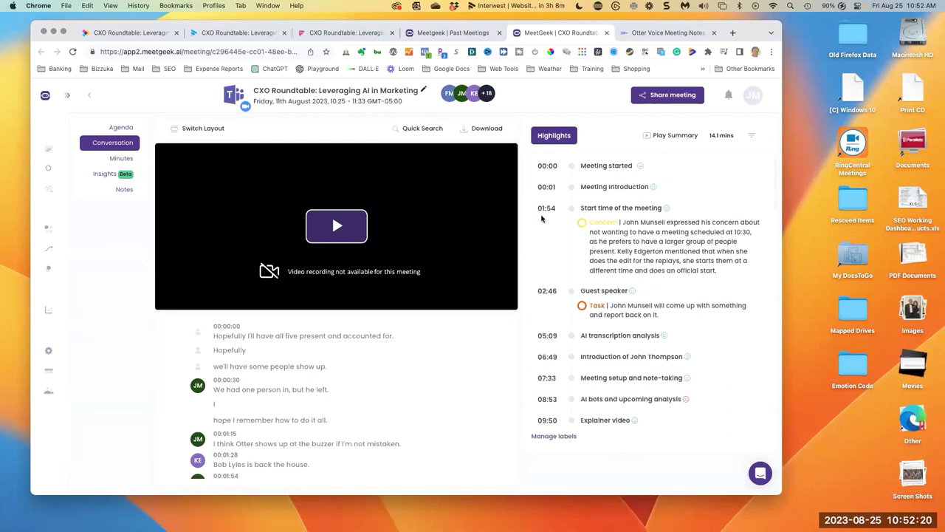
Step: Search the CXO Roundtable conversation in MeetGeek for "packed our bags", and close the quick search
{"action": "left_click", "coordinate": [424, 130]}
{"action": "type", "text": "packed our bags"}
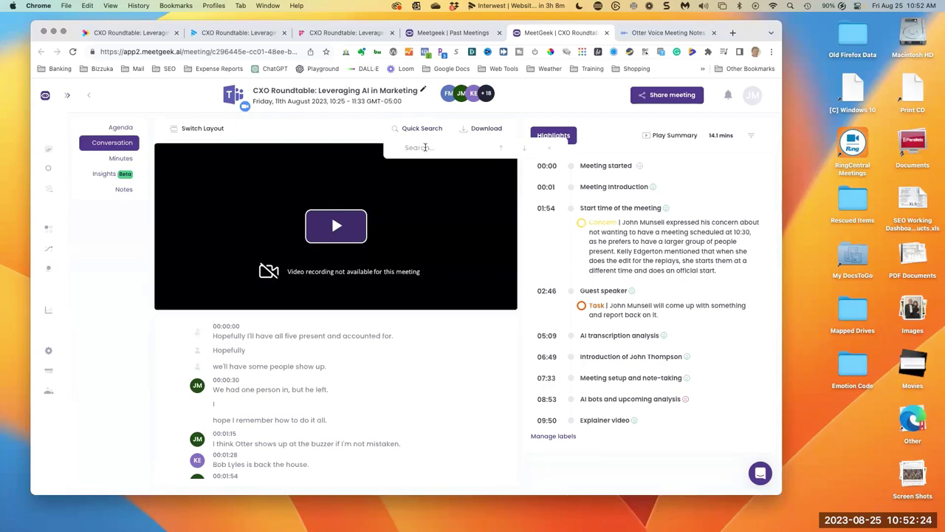
{"action": "key", "text": "Return"}
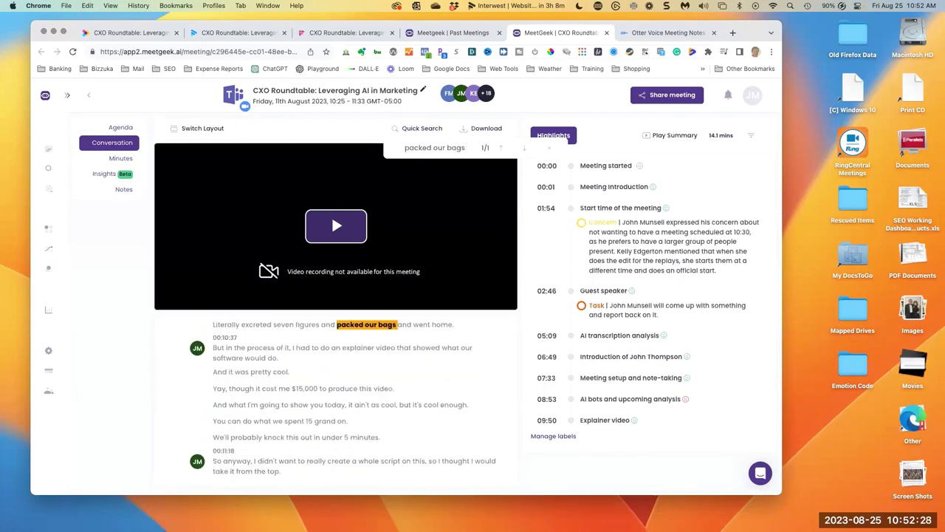
{"action": "left_click", "coordinate": [548, 147]}
{"action": "scroll", "coordinate": [411, 325], "scroll_direction": "up", "scroll_amount": 10}
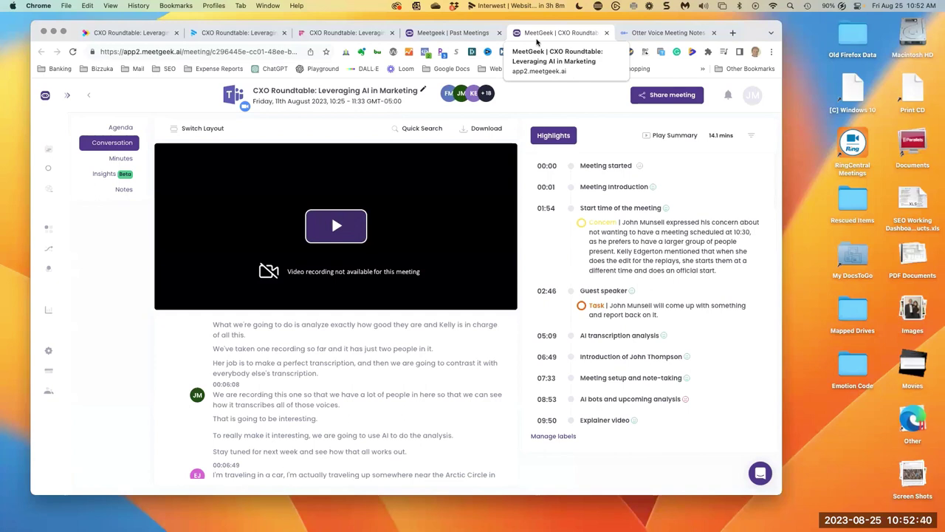
Step: Open Otter's home page, switch to Excel and copy "we don't need that." from cell B23 of the Otter sheet
{"action": "left_click", "coordinate": [661, 33]}
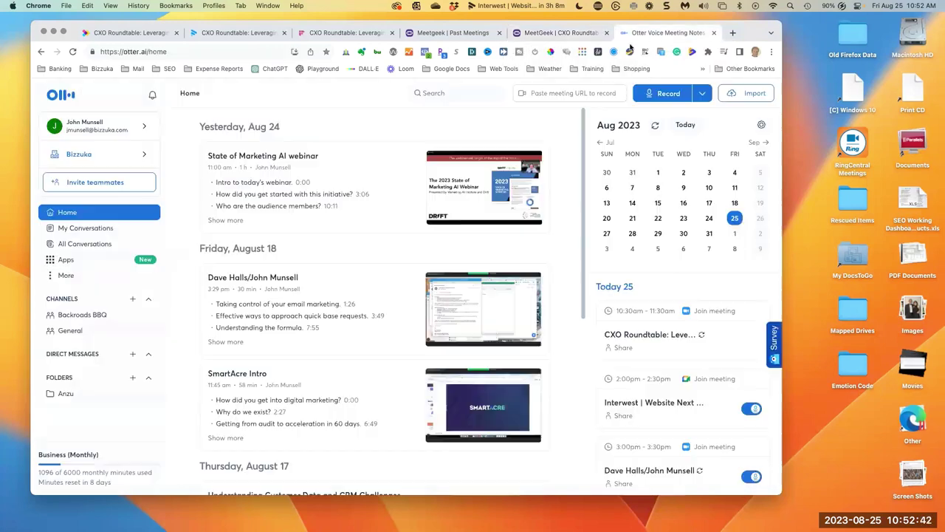
{"action": "key", "text": "super+Tab"}
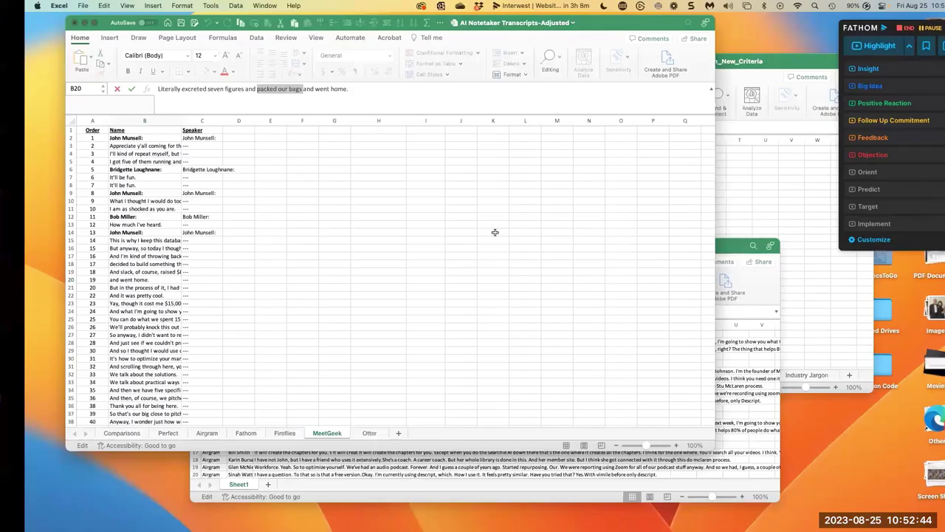
{"action": "left_click", "coordinate": [344, 433]}
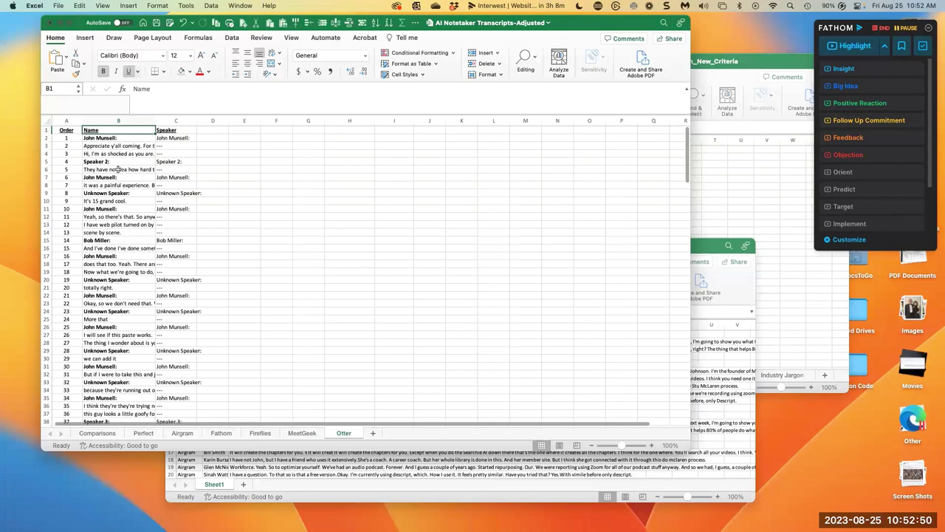
{"action": "left_click", "coordinate": [111, 303]}
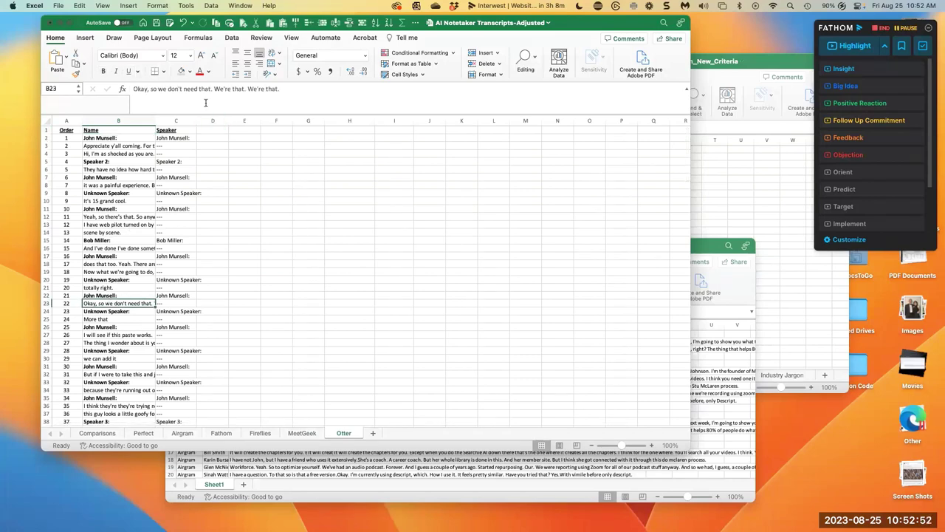
{"action": "left_click_drag", "start_coordinate": [211, 89], "coordinate": [157, 89]}
{"action": "key", "text": "super+c"}
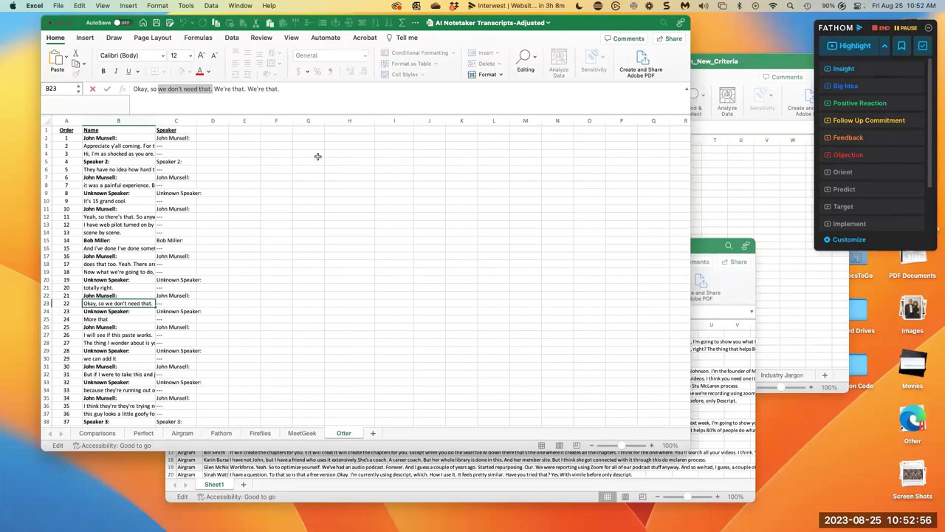
Step: Switch to Otter in Chrome and search all conversations for "we don't need that." without quotation marks
{"action": "key", "text": "ctrl+Left"}
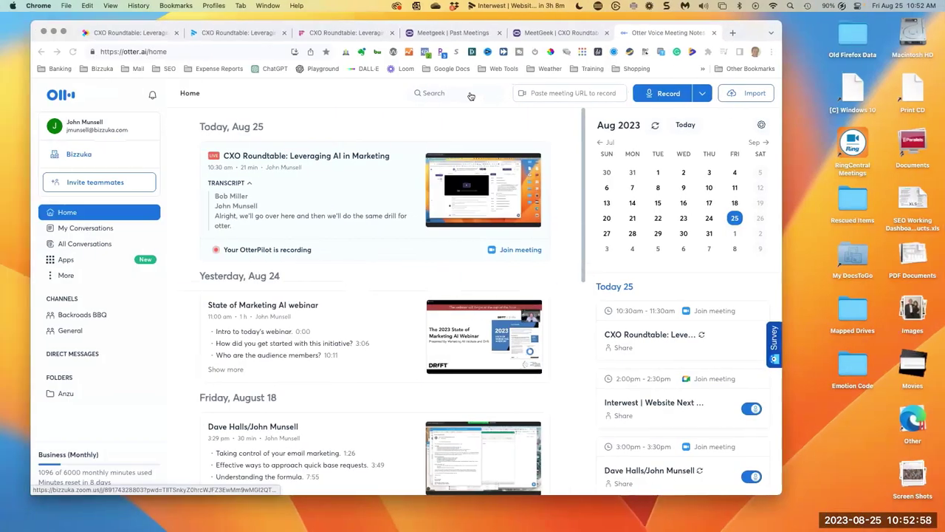
{"action": "left_click", "coordinate": [470, 93]}
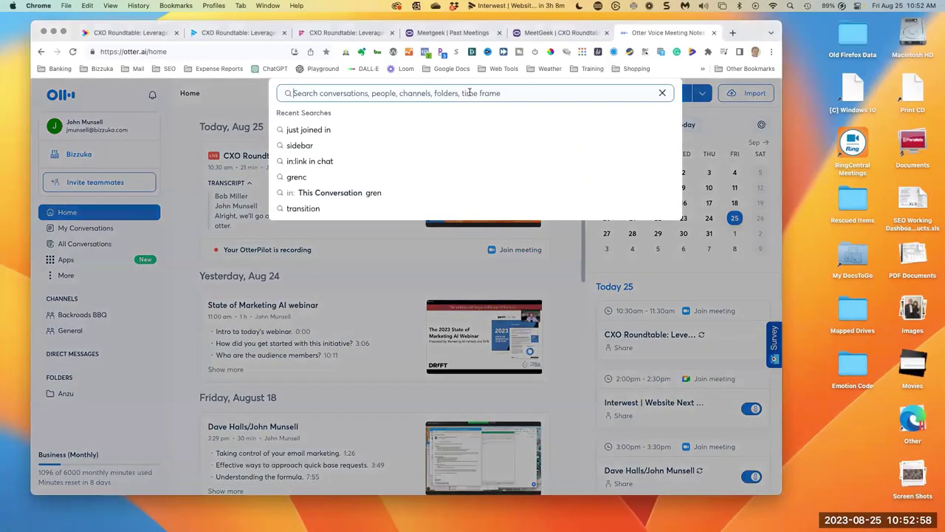
{"action": "key", "text": "super+v"}
{"action": "key", "text": "Return"}
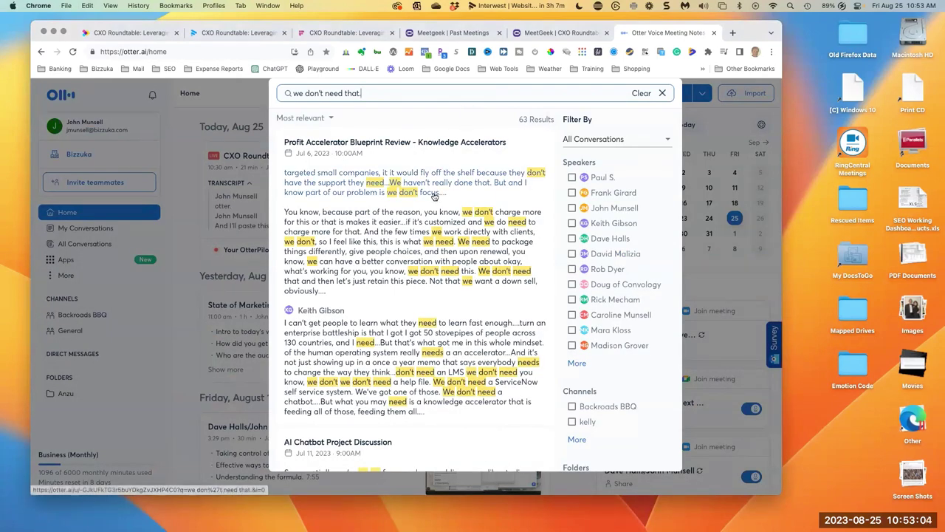
Step: Repeat the Otter search with the phrase "we don't need that." enclosed in quotation marks, and close the search
{"action": "left_click", "coordinate": [294, 94]}
{"action": "type", "text": "\""}
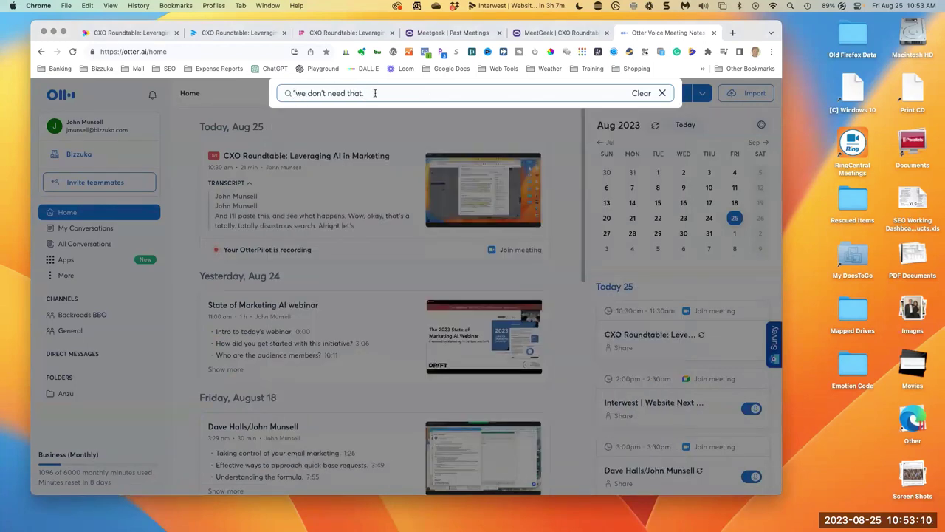
{"action": "type", "text": "\""}
{"action": "key", "text": "Return"}
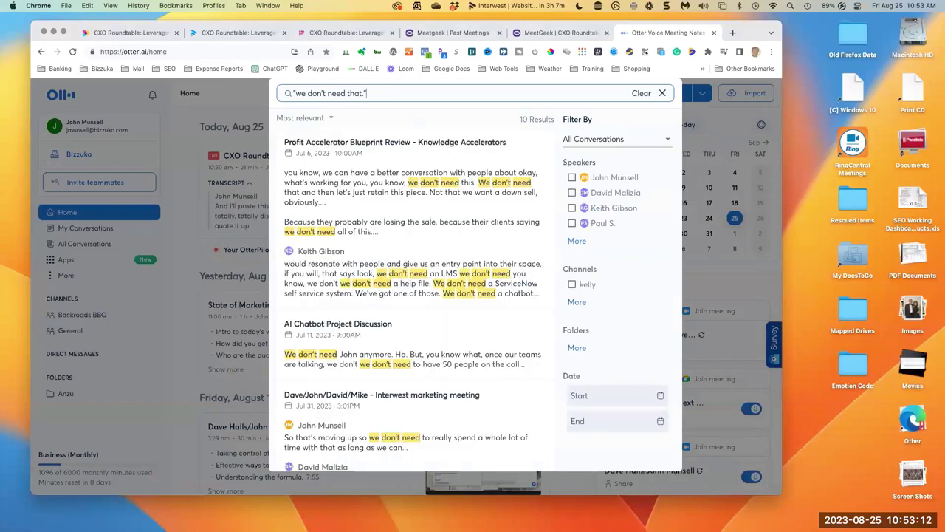
{"action": "left_click", "coordinate": [662, 93]}
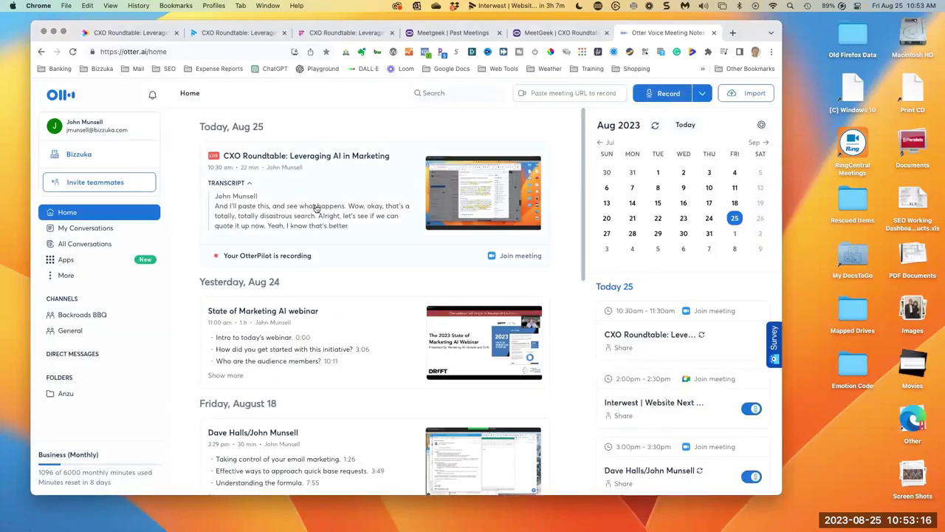
Step: Rerun the recent quoted search for "we don't need that.", look through the matching conversations, and clear the search
{"action": "left_click", "coordinate": [425, 93]}
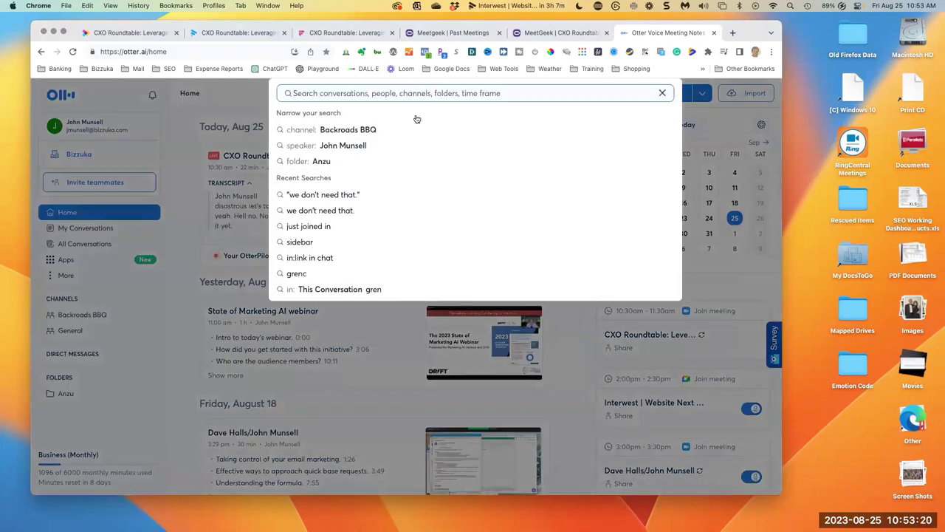
{"action": "left_click", "coordinate": [351, 194]}
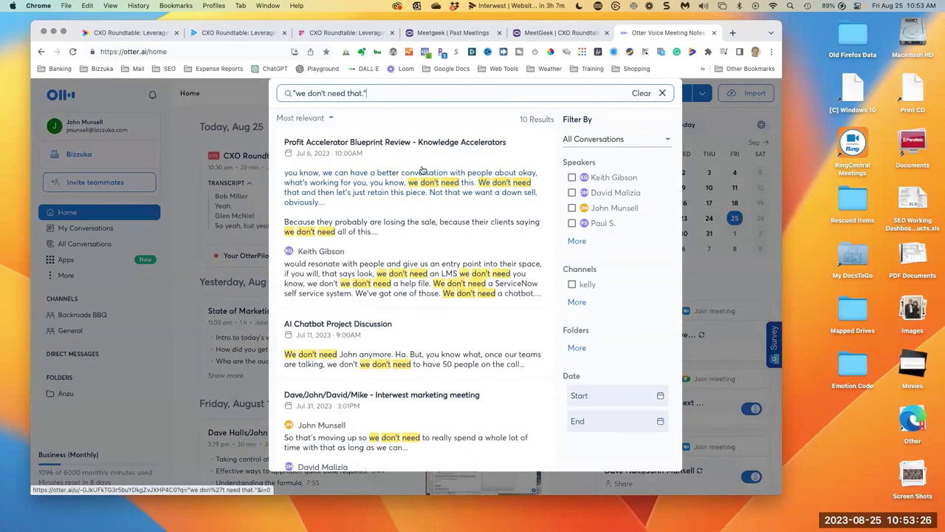
{"action": "scroll", "coordinate": [418, 188], "scroll_direction": "down", "scroll_amount": 5}
{"action": "scroll", "coordinate": [420, 199], "scroll_direction": "down", "scroll_amount": 1}
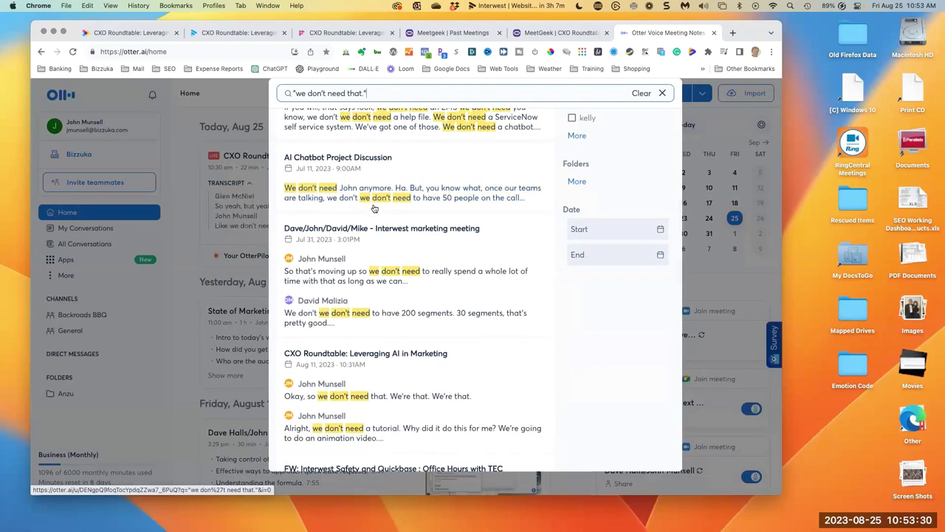
{"action": "scroll", "coordinate": [373, 209], "scroll_direction": "up", "scroll_amount": 5}
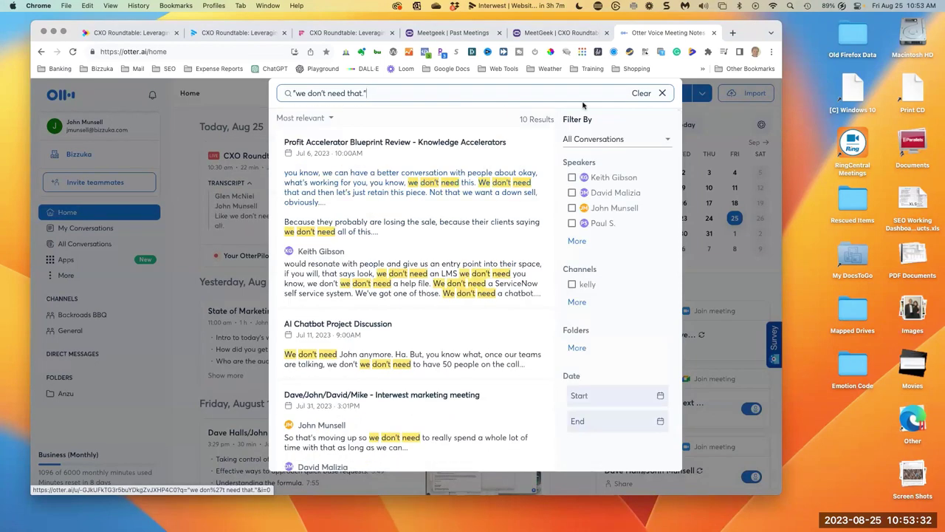
{"action": "left_click", "coordinate": [640, 93]}
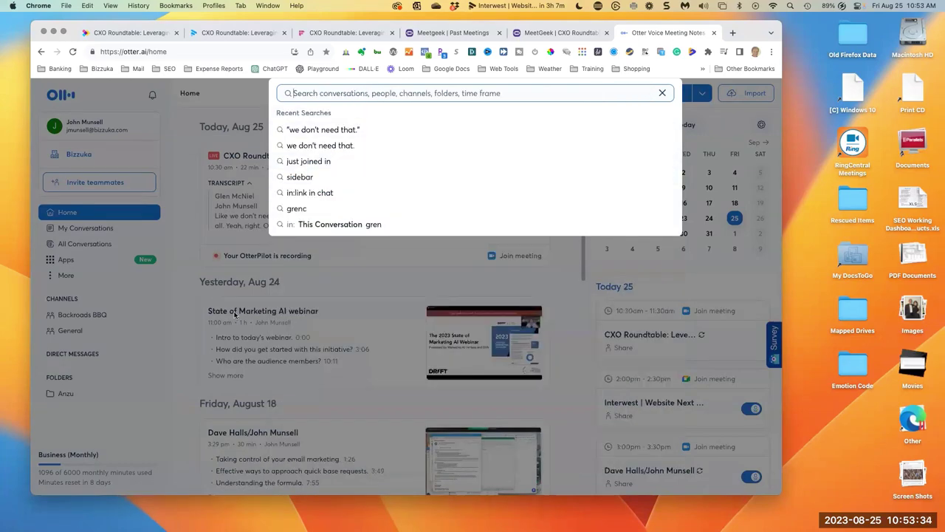
Step: Switch to Excel and copy "Music starting to" from cell B43 of the Otter sheet
{"action": "key", "text": "super+Tab"}
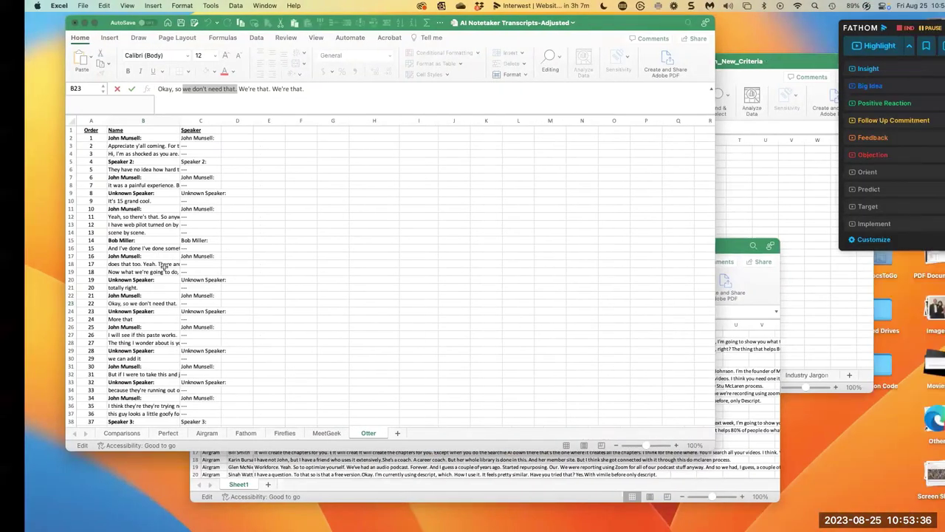
{"action": "scroll", "coordinate": [159, 274], "scroll_direction": "down", "scroll_amount": 3}
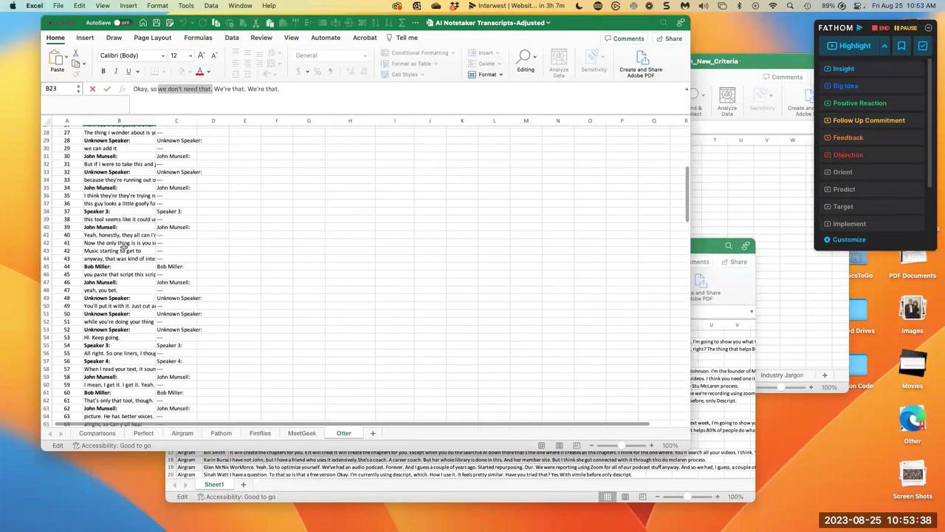
{"action": "left_click", "coordinate": [124, 249]}
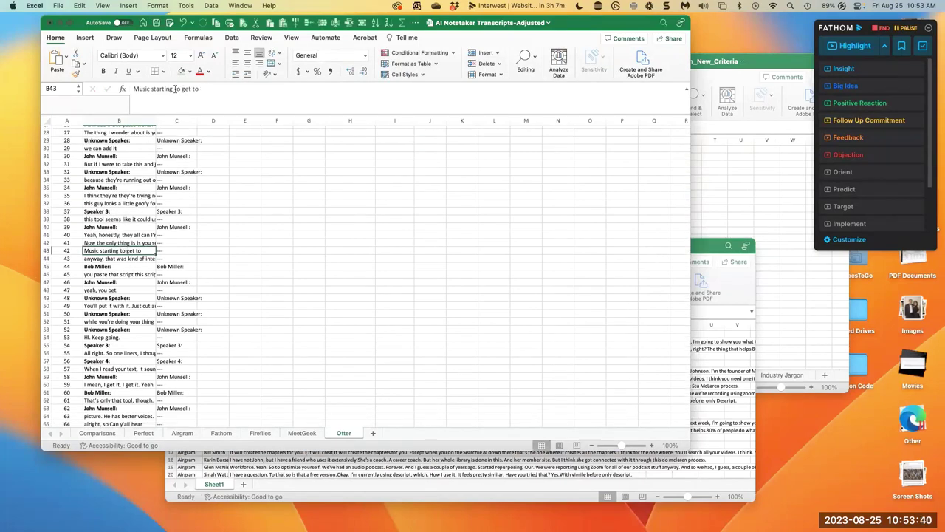
{"action": "left_click_drag", "start_coordinate": [175, 89], "coordinate": [133, 88]}
{"action": "key", "text": "super+c"}
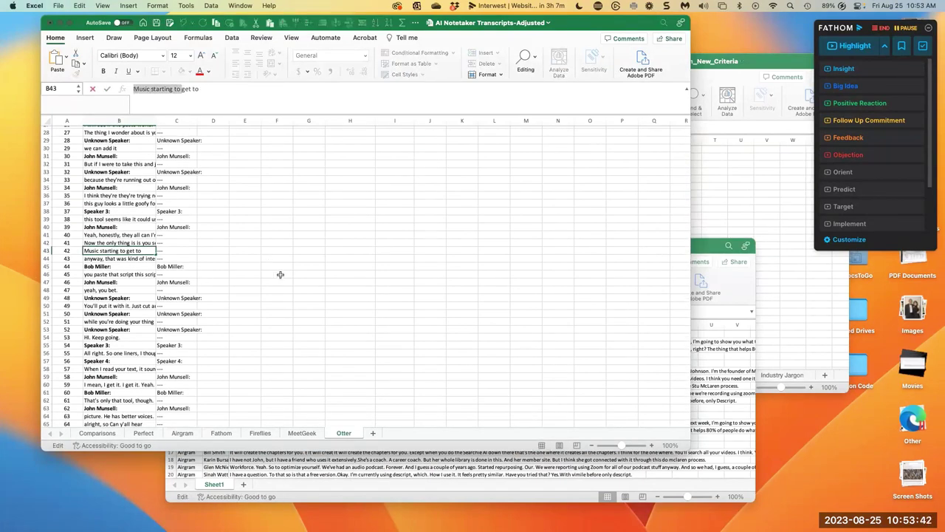
Step: Switch to Otter in Chrome and search all conversations for "Music starting to" in quotation marks
{"action": "key", "text": "ctrl+Left"}
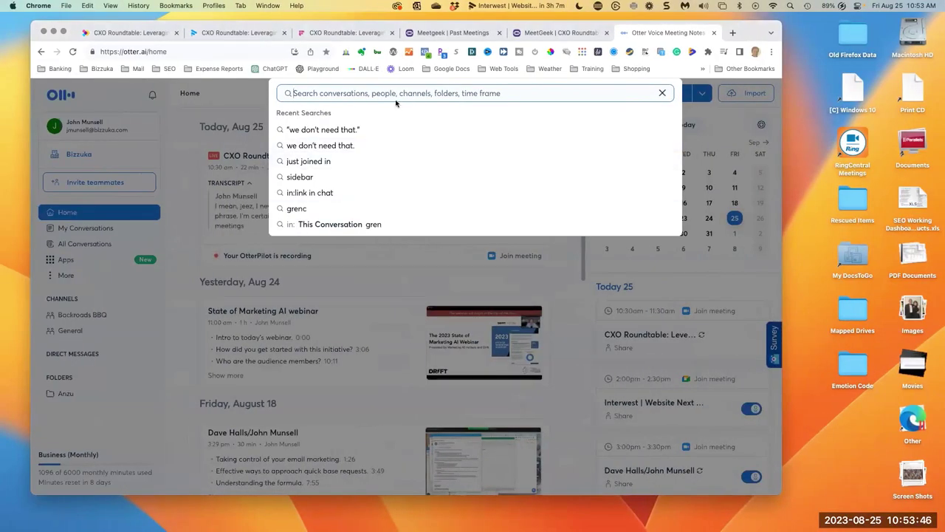
{"action": "type", "text": "\""}
{"action": "key", "text": "super+v"}
{"action": "type", "text": "\""}
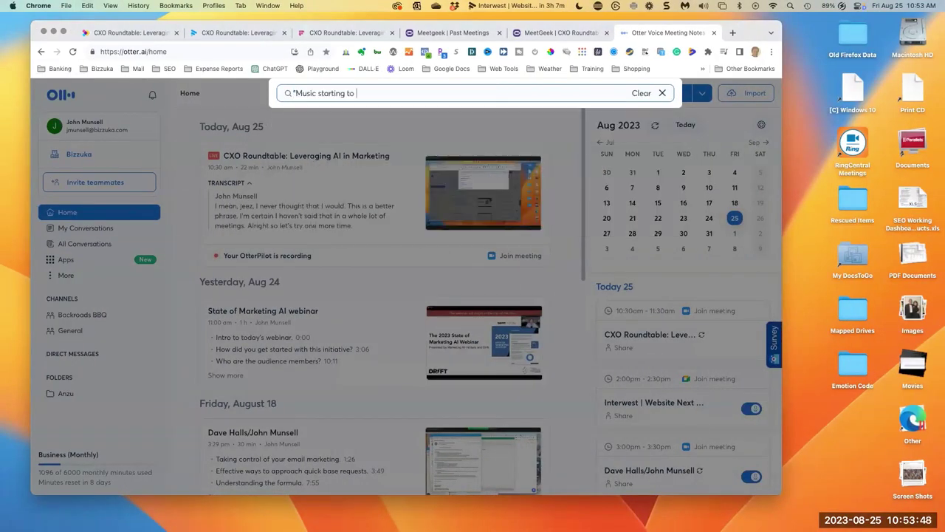
{"action": "key", "text": "Return"}
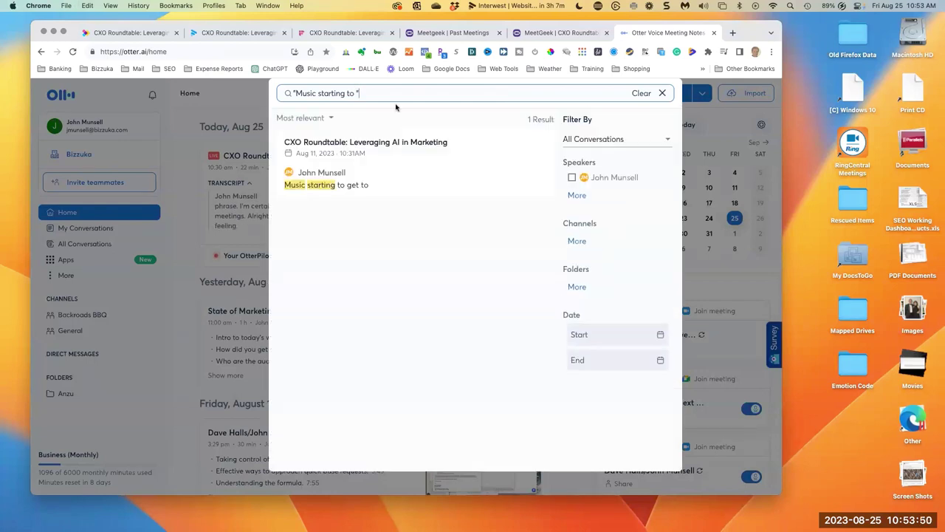
Step: Open the matching CXO Roundtable passage in Otter, play it from the matched line, and examine the surrounding transcript
{"action": "left_click", "coordinate": [379, 173]}
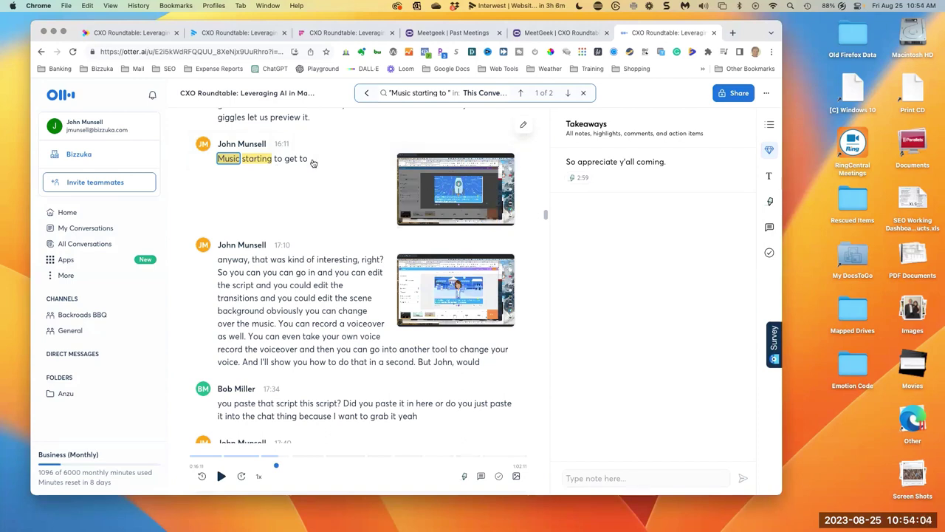
{"action": "left_click", "coordinate": [290, 160]}
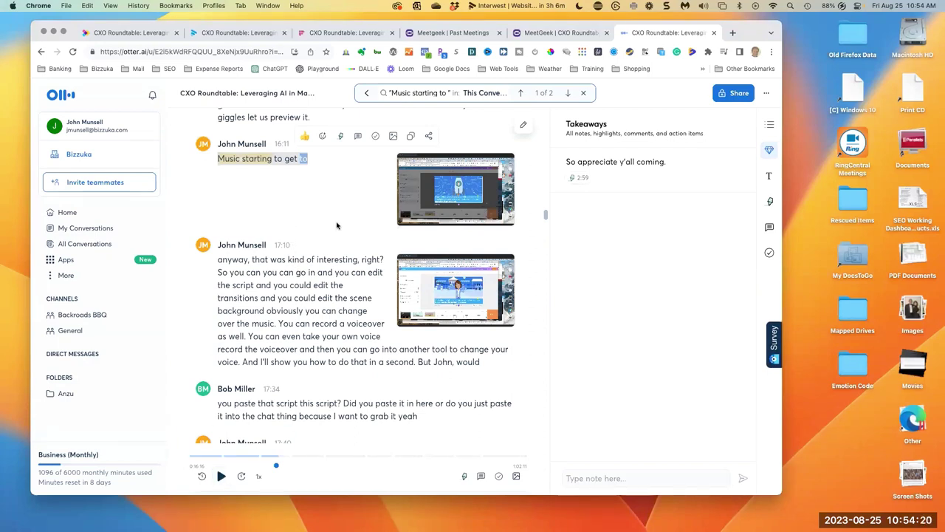
{"action": "scroll", "coordinate": [337, 226], "scroll_direction": "up", "scroll_amount": 2}
{"action": "scroll", "coordinate": [332, 246], "scroll_direction": "up", "scroll_amount": 1}
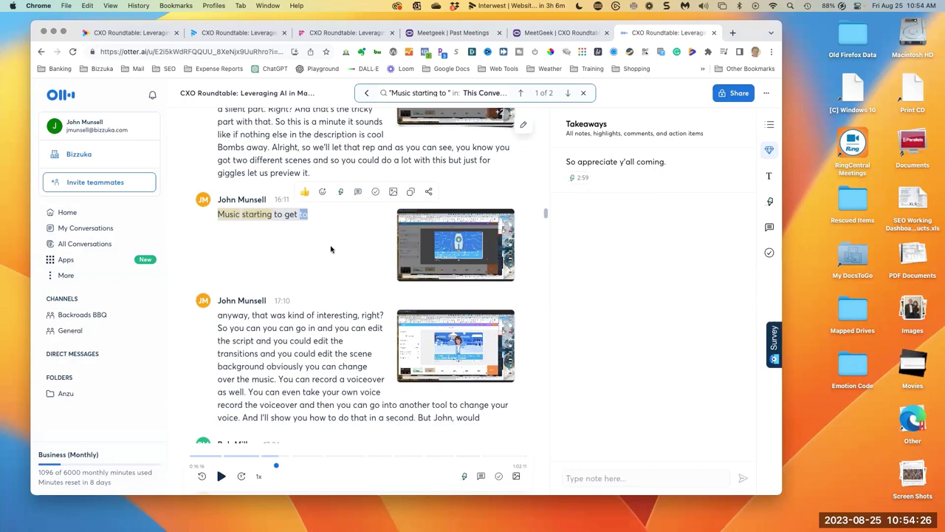
{"action": "scroll", "coordinate": [331, 249], "scroll_direction": "up", "scroll_amount": 1}
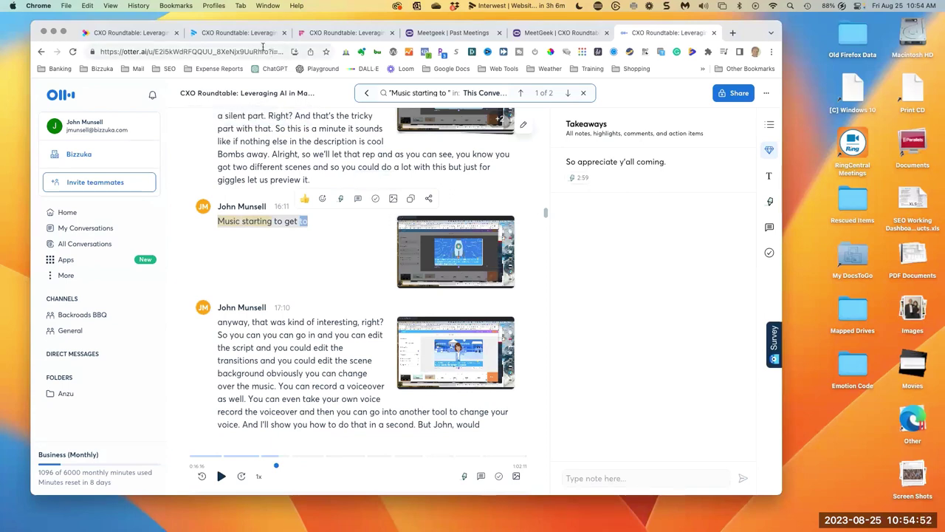
Step: View the CXO Roundtable call in Fathom, switch to Excel and glance at the Final_Transcript_Evaluation_Report_with_New_Criteria workbook before returning to the transcripts workbook
{"action": "left_click", "coordinate": [237, 32]}
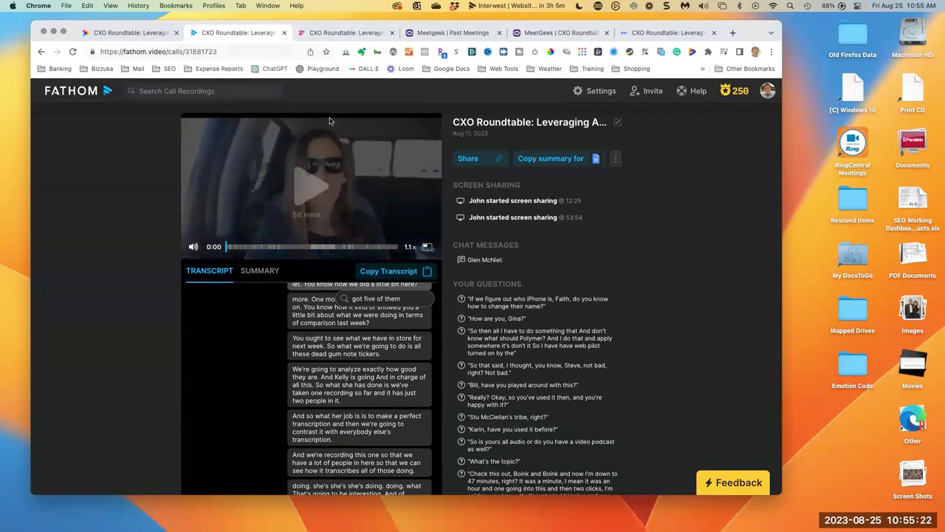
{"action": "key", "text": "ctrl+Right"}
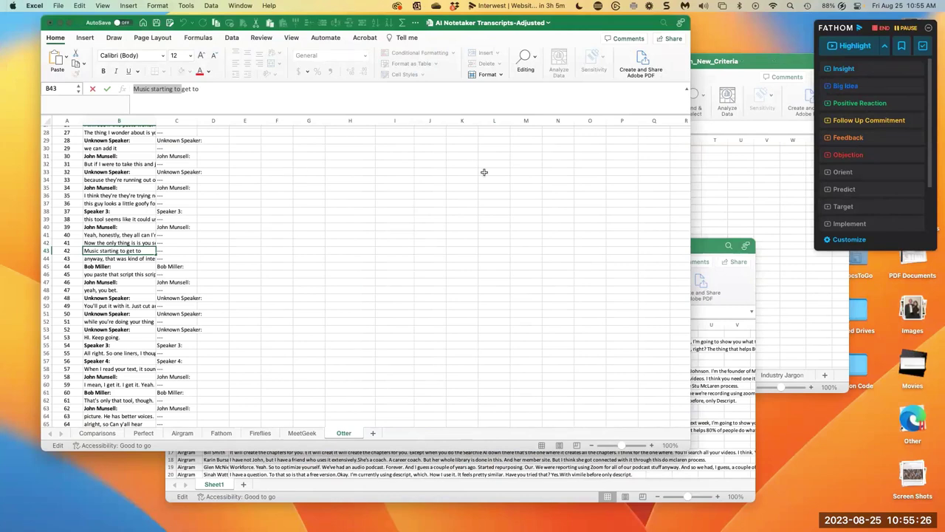
{"action": "left_click", "coordinate": [735, 160]}
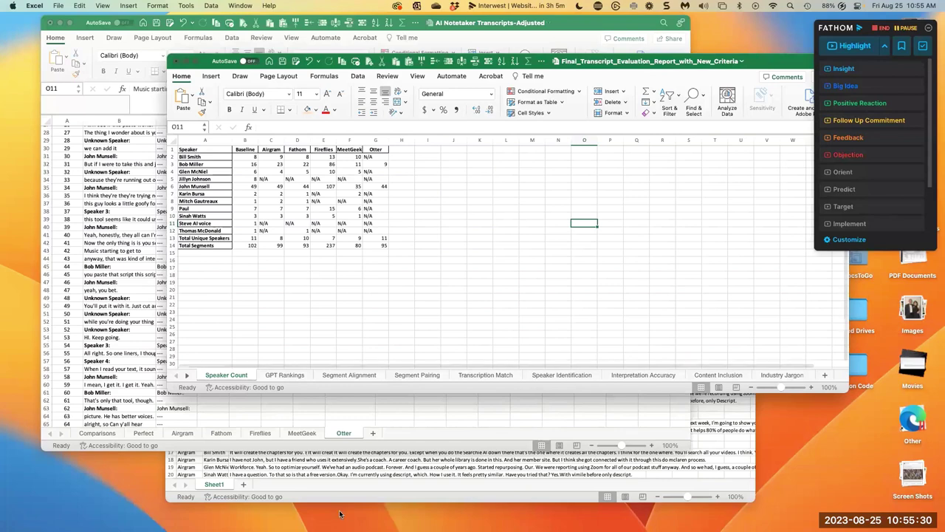
{"action": "left_click", "coordinate": [70, 322]}
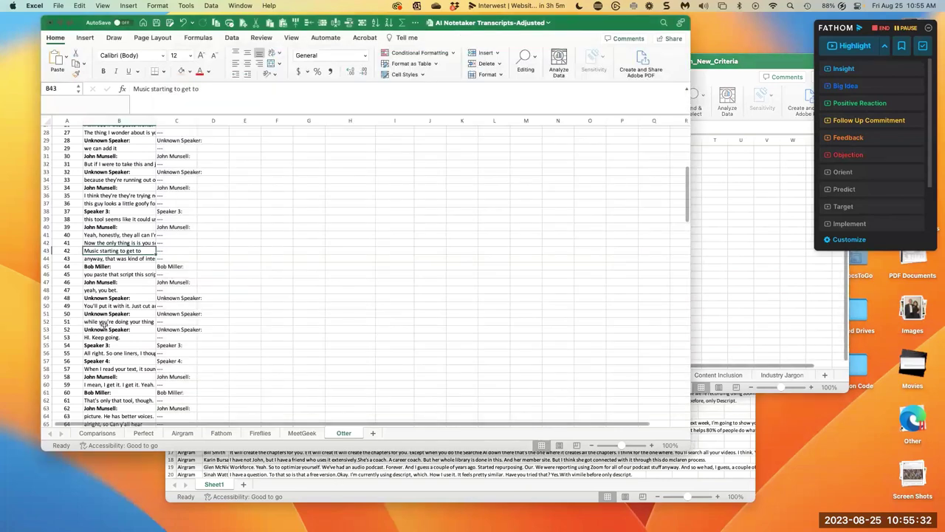
Step: Open the Airgram and Comparisons sheets, and examine Airgram's speaker percentages in cells E20 and E19
{"action": "left_click", "coordinate": [182, 434]}
{"action": "left_click", "coordinate": [182, 435]}
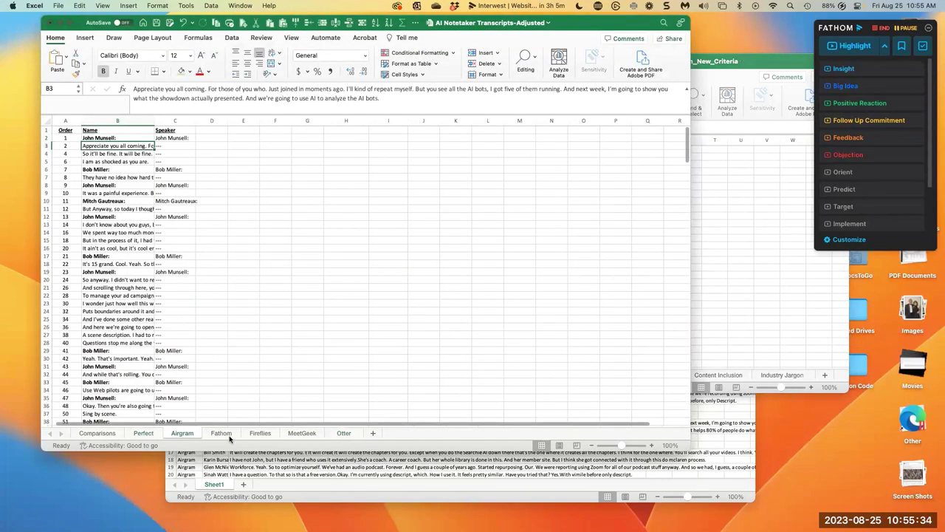
{"action": "left_click", "coordinate": [99, 434]}
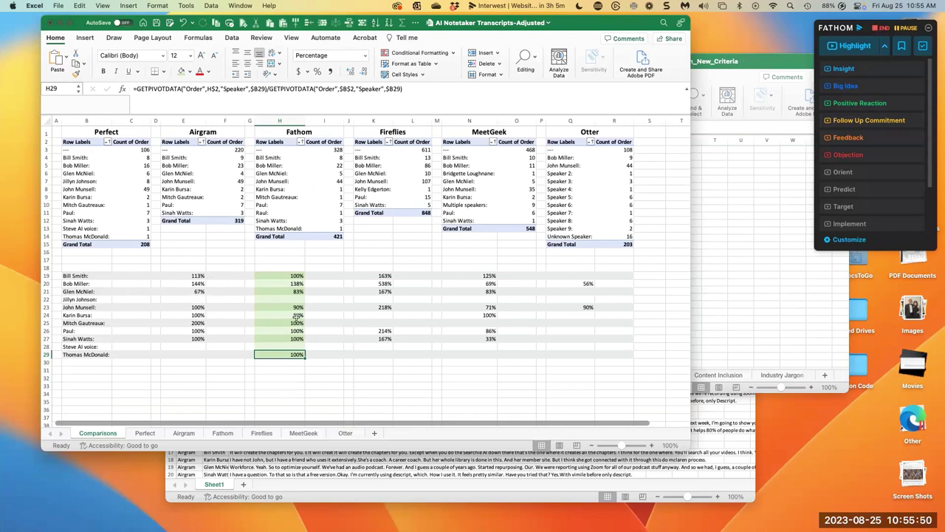
{"action": "left_click", "coordinate": [186, 282]}
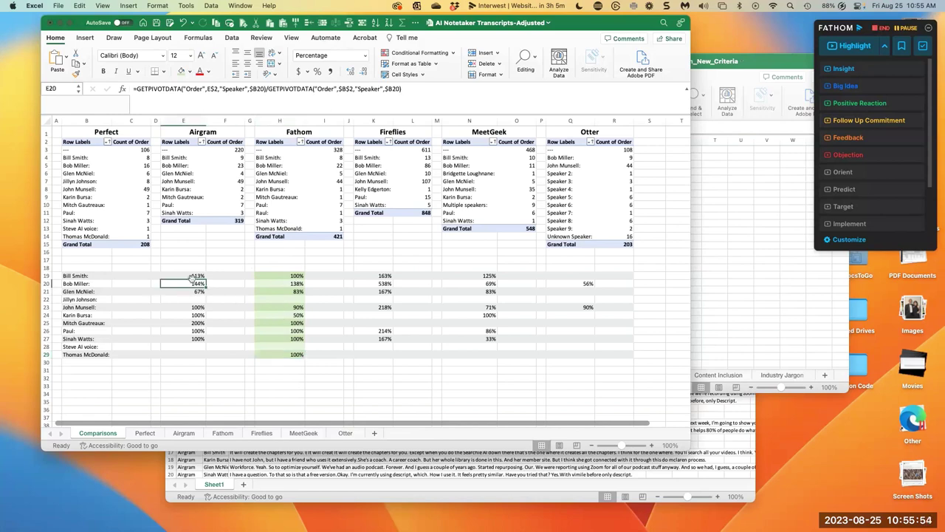
{"action": "key", "text": "Up"}
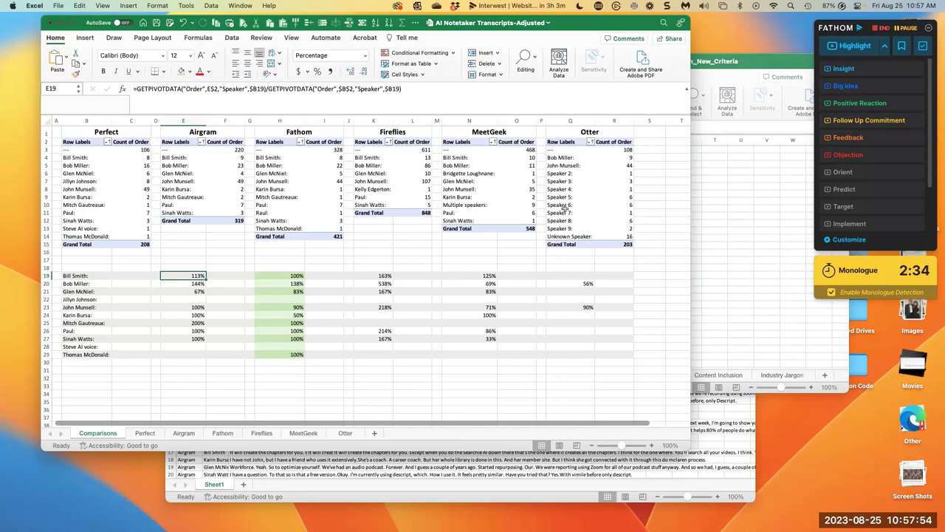
Step: Return to the Otter transcript in Chrome and browse the suggested speakers for the 16:11 passage, leaving its speaker tag as it is
{"action": "key", "text": "ctrl+Left"}
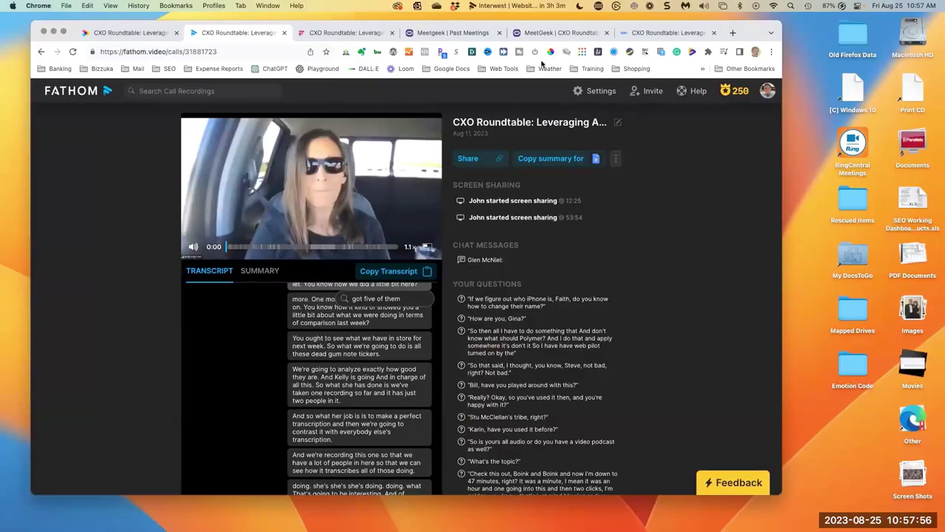
{"action": "left_click", "coordinate": [654, 33]}
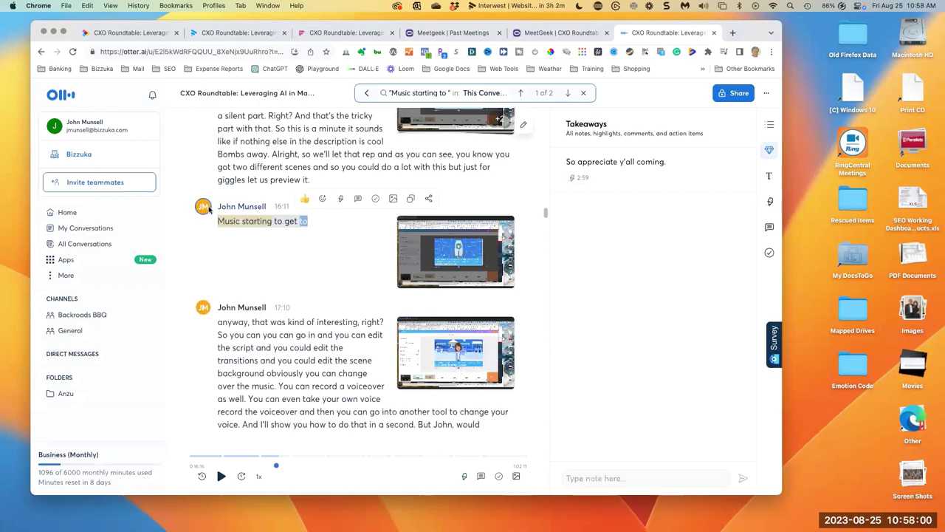
{"action": "left_click", "coordinate": [205, 207]}
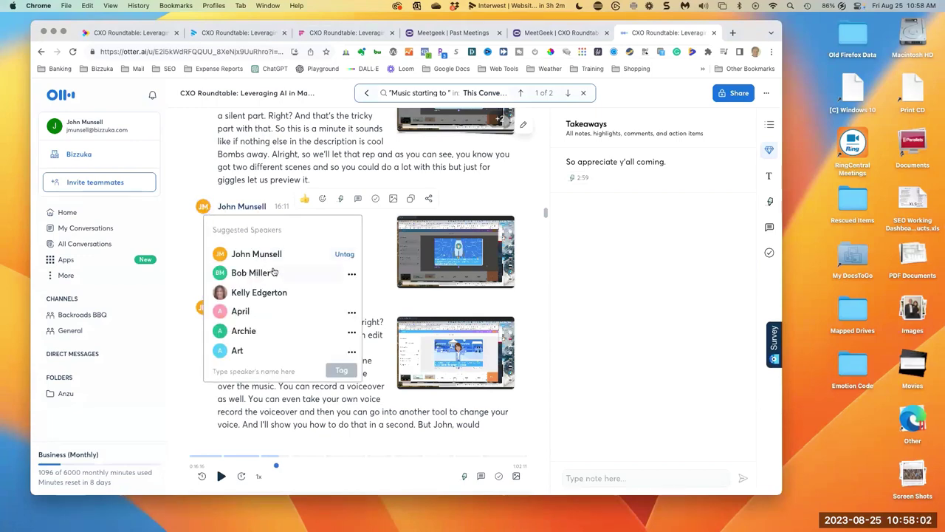
{"action": "scroll", "coordinate": [273, 272], "scroll_direction": "down", "scroll_amount": 5}
{"action": "scroll", "coordinate": [274, 272], "scroll_direction": "up", "scroll_amount": 5}
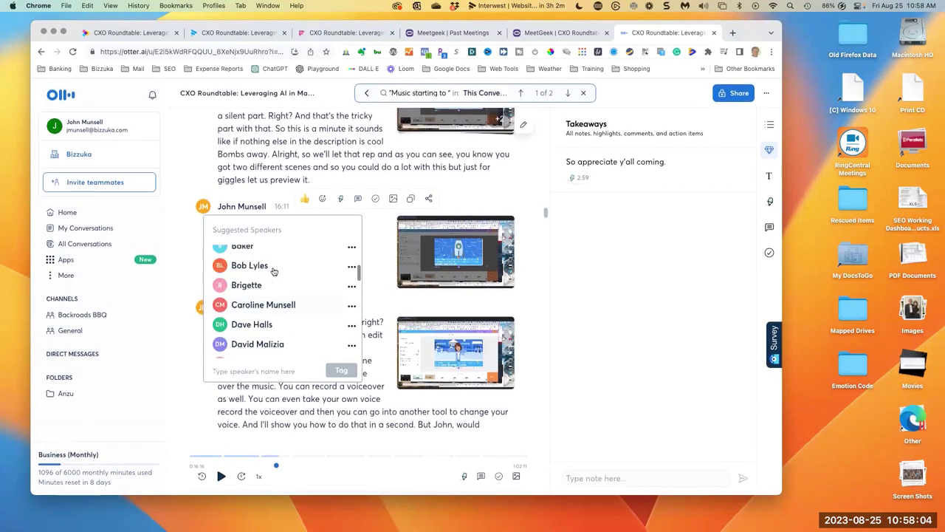
{"action": "scroll", "coordinate": [274, 272], "scroll_direction": "down", "scroll_amount": 10}
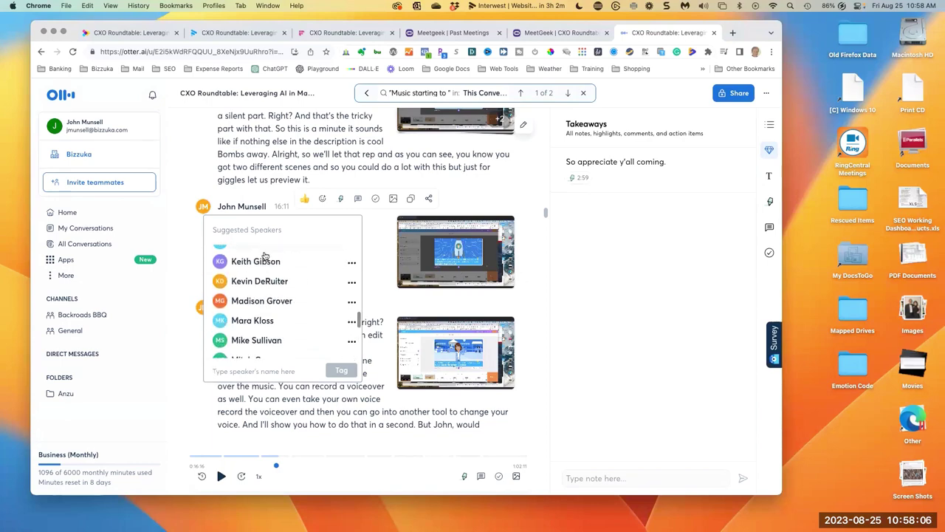
{"action": "scroll", "coordinate": [264, 266], "scroll_direction": "down", "scroll_amount": 3}
{"action": "scroll", "coordinate": [264, 266], "scroll_direction": "up", "scroll_amount": 10}
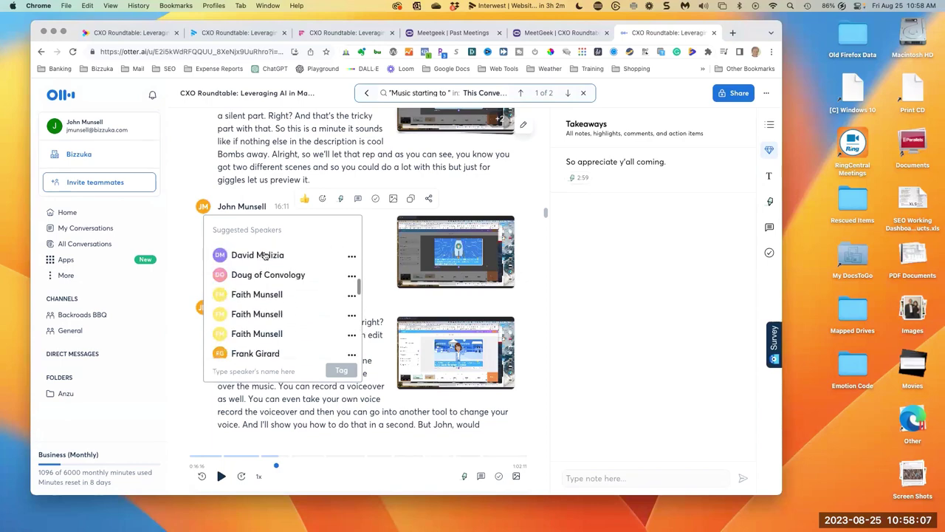
{"action": "left_click", "coordinate": [268, 152]}
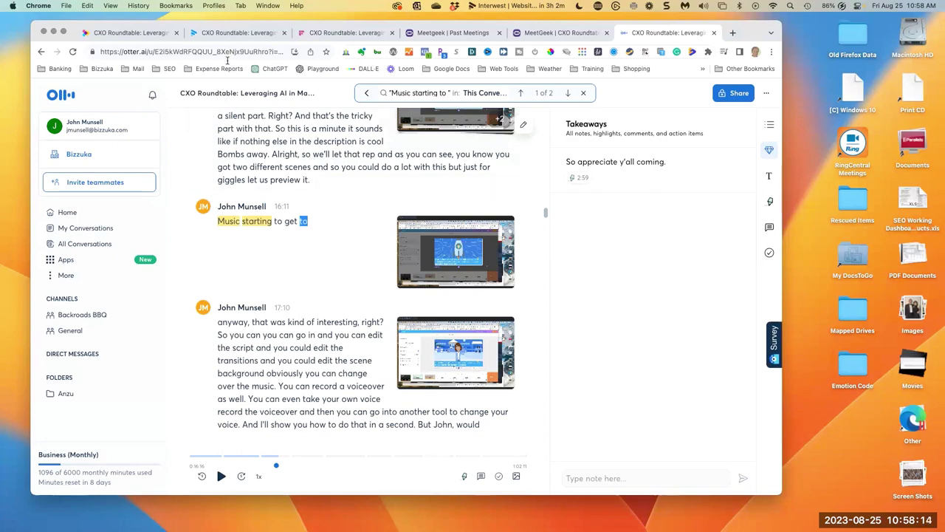
Step: Switch to ChatGPT, examine the AI Transcript Analysis chat's request and code, and open the Criteria Evaluation 1 chat
{"action": "mouse_move", "coordinate": [471, 192]}
{"action": "key", "text": "ctrl+Right"}
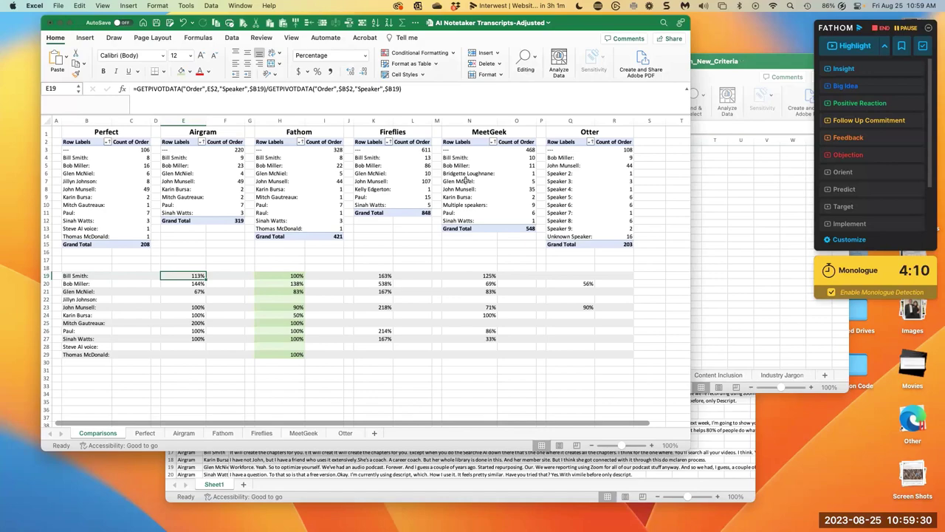
{"action": "key", "text": "ctrl+Right"}
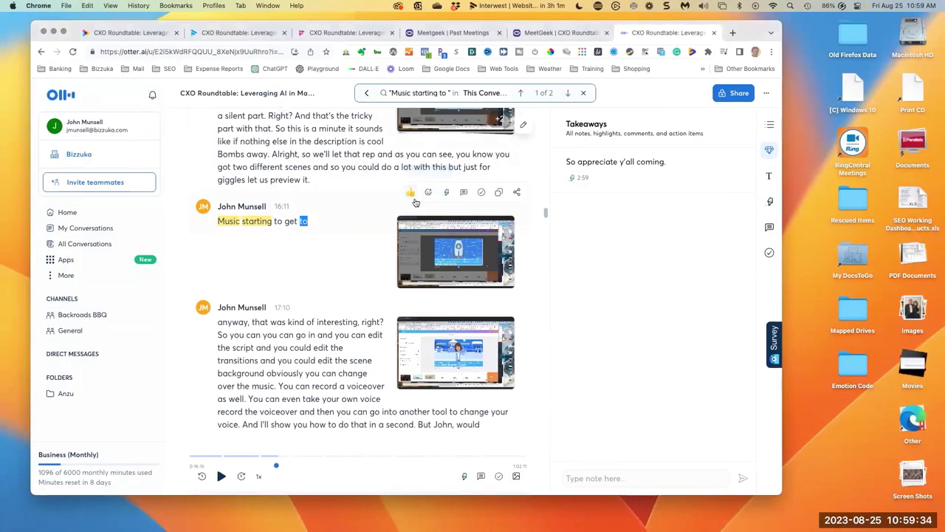
{"action": "key", "text": "ctrl+Right"}
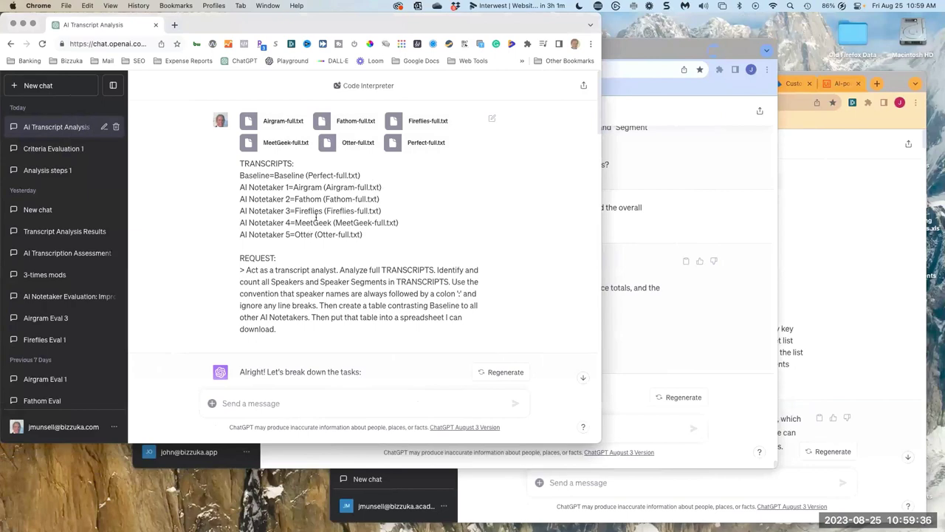
{"action": "scroll", "coordinate": [316, 221], "scroll_direction": "down", "scroll_amount": 5}
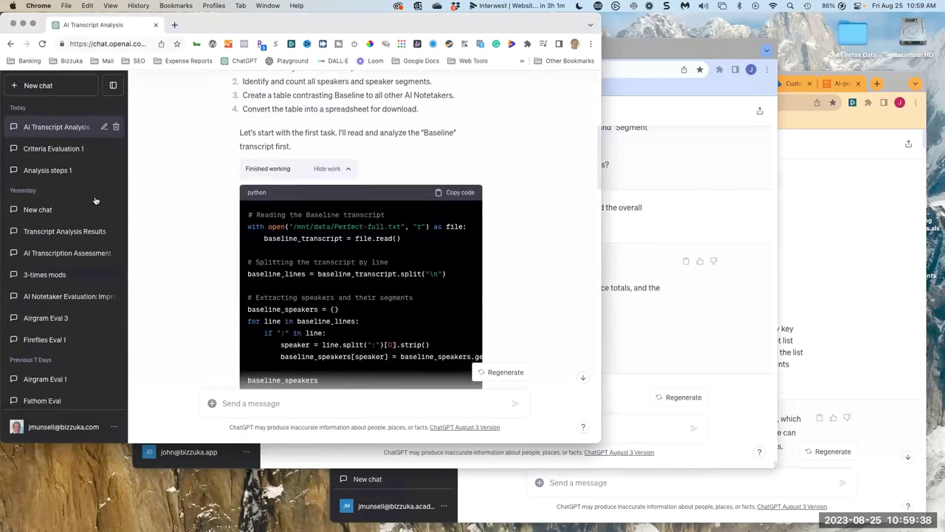
{"action": "left_click", "coordinate": [59, 149]}
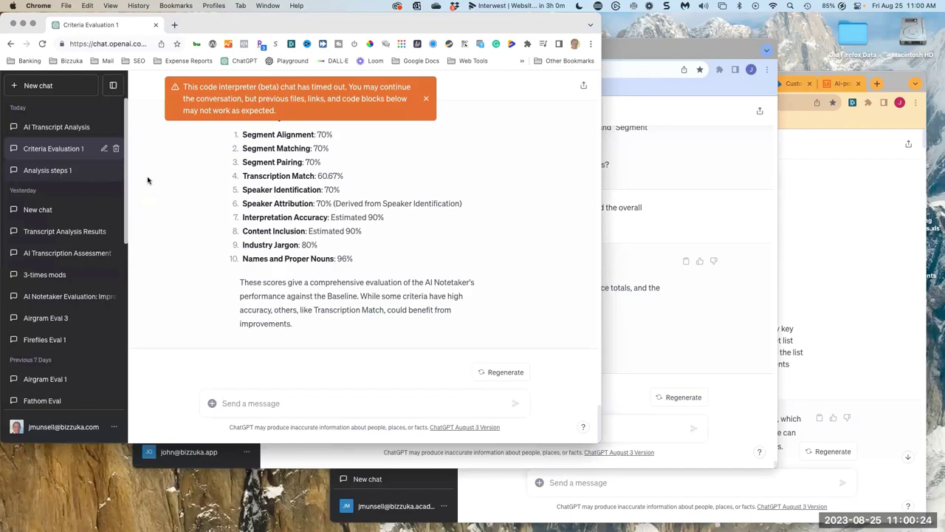
Step: Return to the Comparisons sheet in Excel and select the Fireflies speaker labels in K3:K10
{"action": "key", "text": "ctrl+Right"}
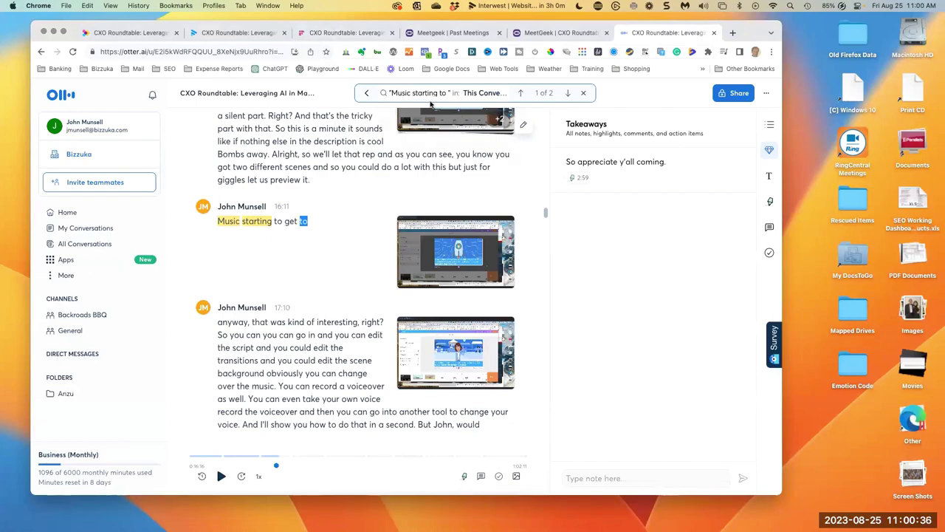
{"action": "key", "text": "ctrl+Right"}
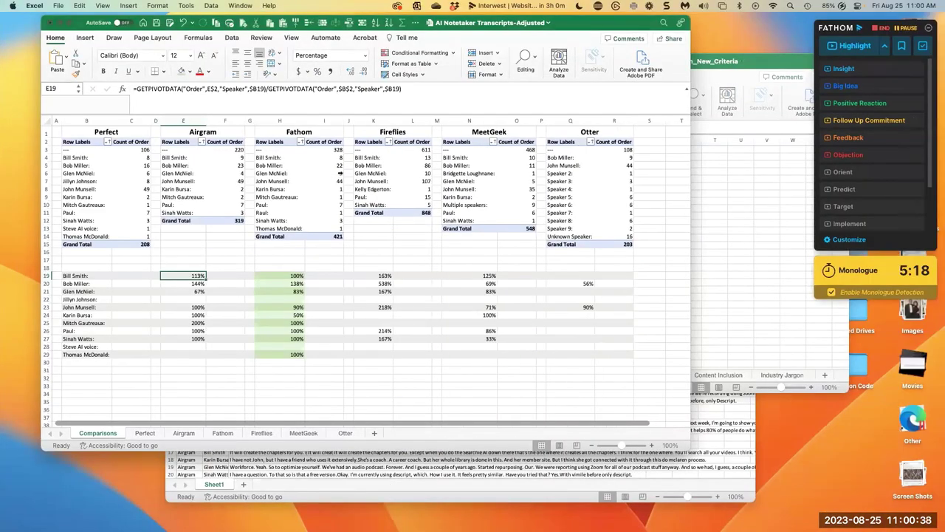
{"action": "left_click", "coordinate": [371, 161]}
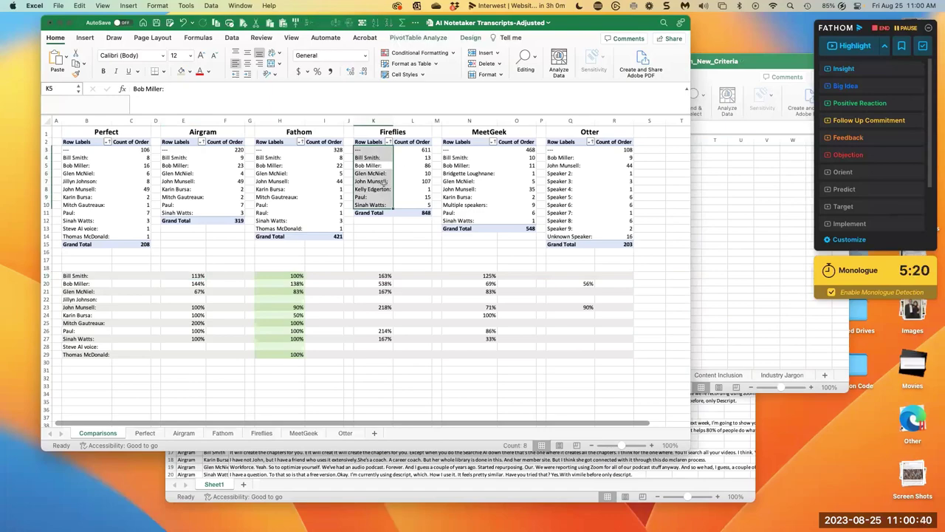
Step: Switch to Airgram in Chrome and examine the speaker labels in the CXO Roundtable transcript up to about 0:11:48, glancing at Fathom for comparison
{"action": "key", "text": "ctrl+Left"}
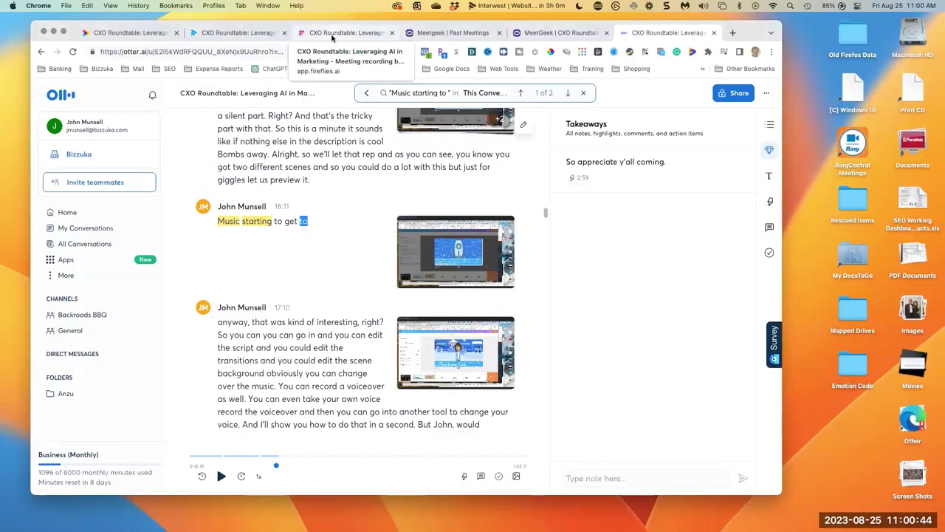
{"action": "left_click", "coordinate": [141, 33]}
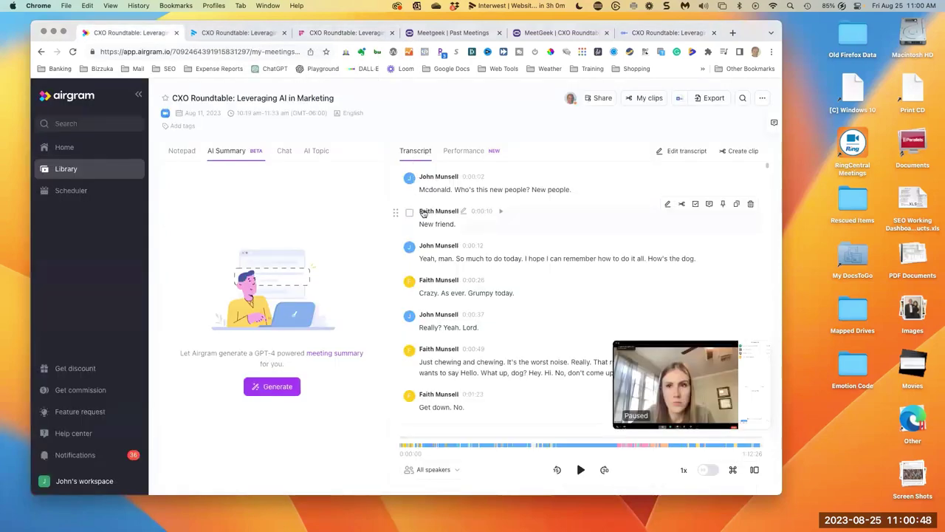
{"action": "scroll", "coordinate": [464, 216], "scroll_direction": "down", "scroll_amount": 5}
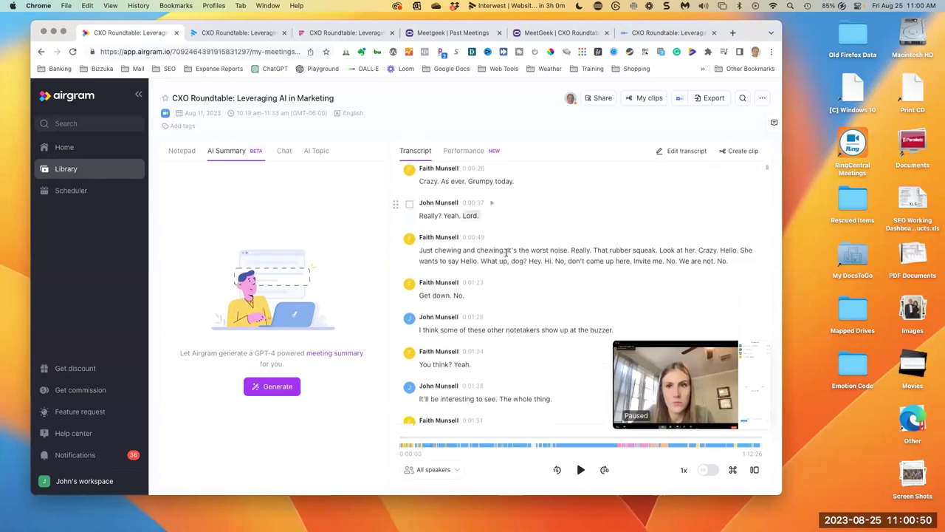
{"action": "scroll", "coordinate": [507, 252], "scroll_direction": "down", "scroll_amount": 1}
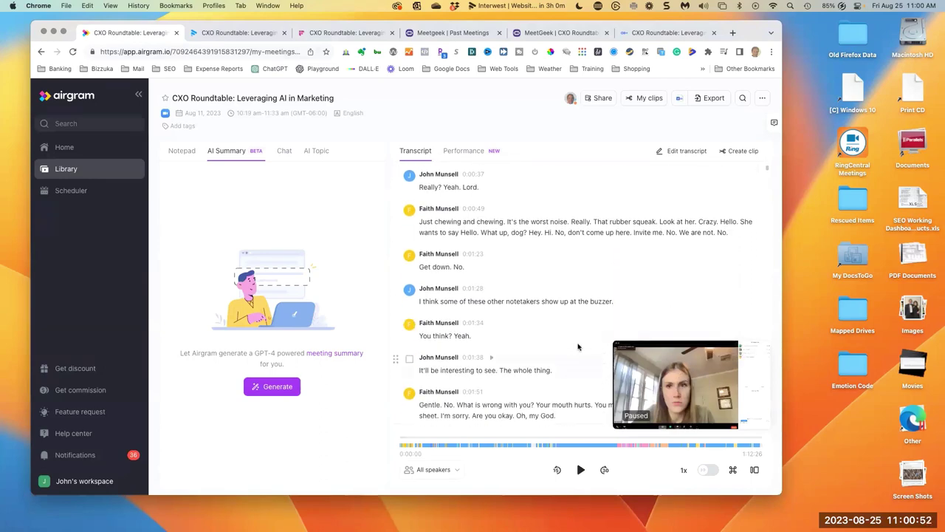
{"action": "left_click", "coordinate": [244, 34]}
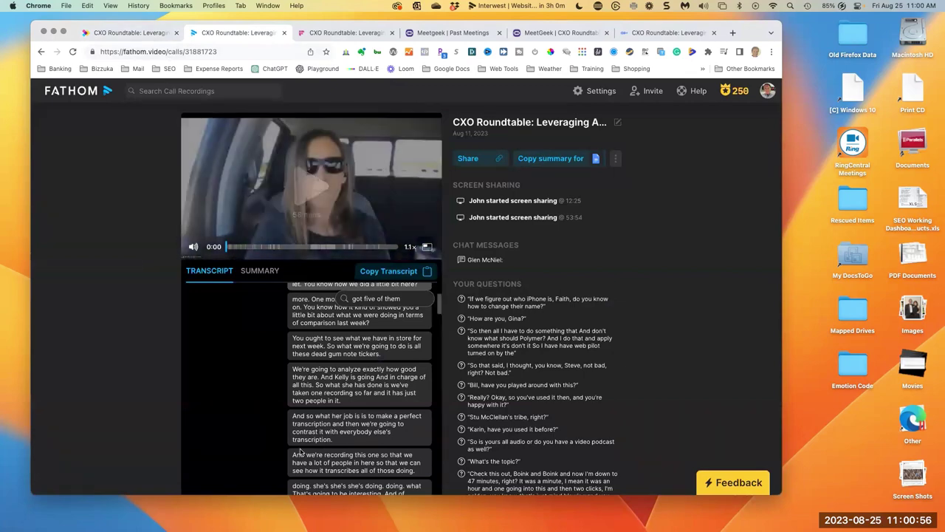
{"action": "left_click", "coordinate": [125, 34]}
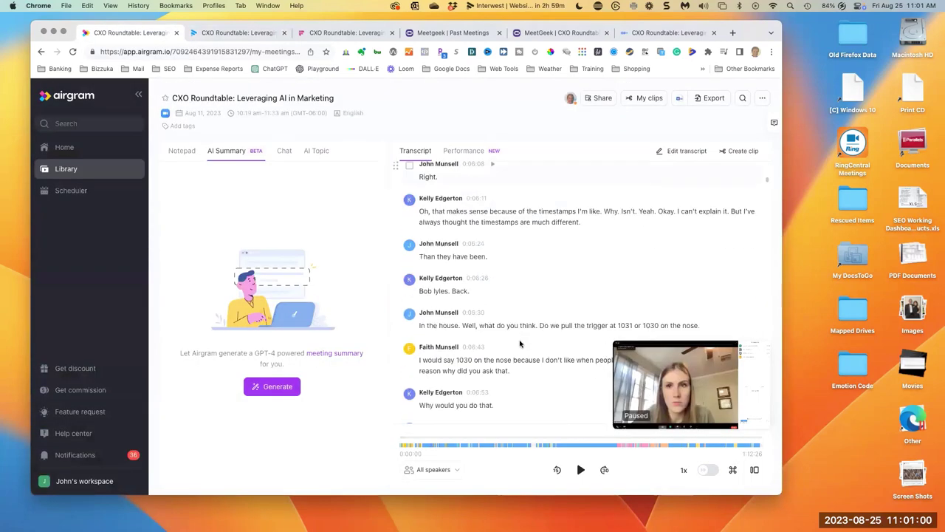
{"action": "scroll", "coordinate": [520, 344], "scroll_direction": "down", "scroll_amount": 20}
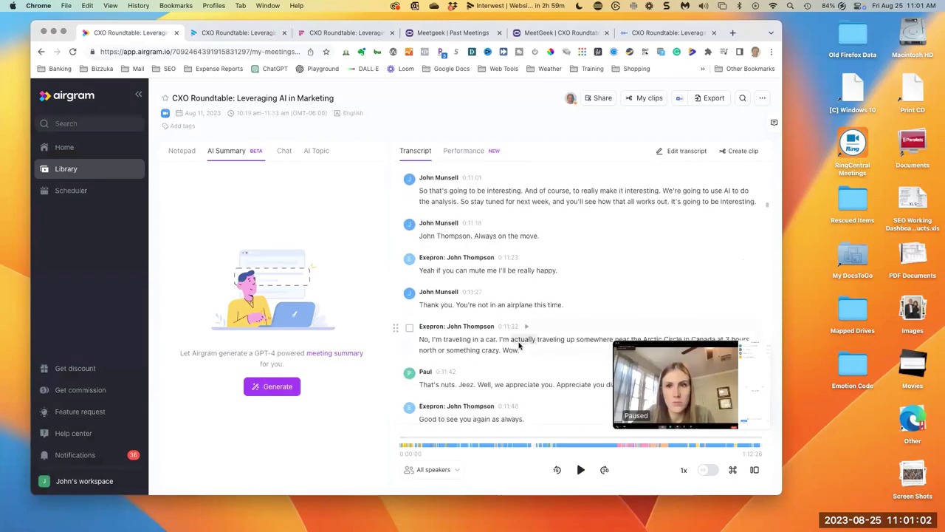
Step: Play the 0:11:32 passage of the Airgram transcript briefly to check its speaker, and pause it
{"action": "left_click", "coordinate": [491, 350]}
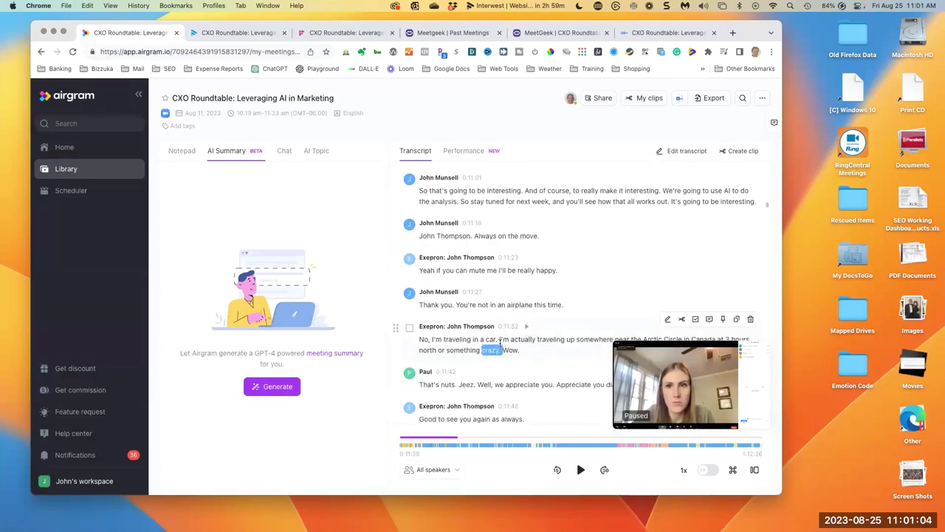
{"action": "left_click", "coordinate": [526, 327]}
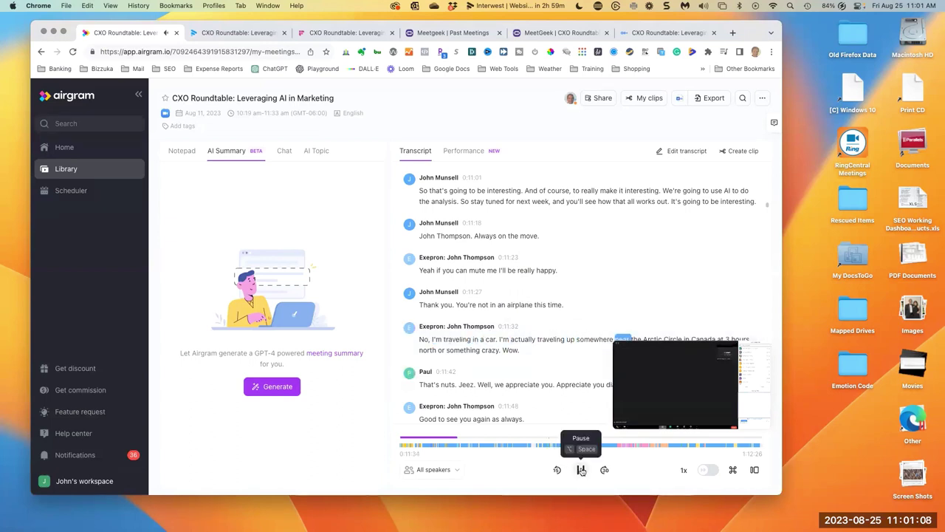
{"action": "left_click", "coordinate": [582, 470]}
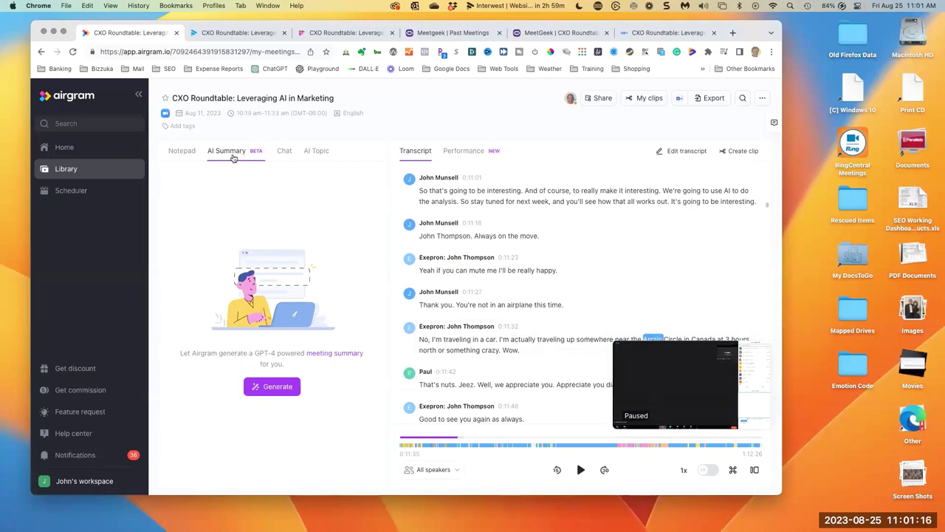
Step: Generate the AI summary of the CXO Roundtable call in Airgram and in Fathom
{"action": "left_click", "coordinate": [267, 386]}
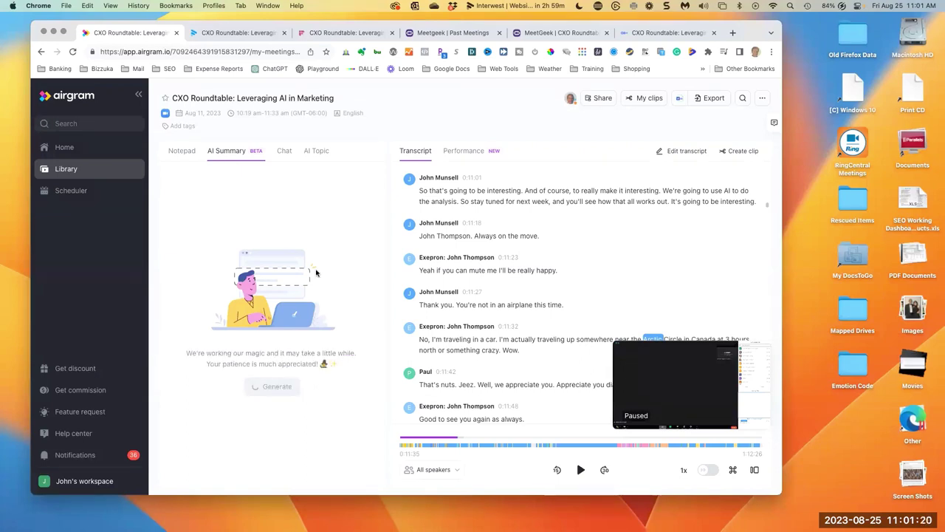
{"action": "left_click", "coordinate": [243, 35]}
{"action": "left_click", "coordinate": [260, 271]}
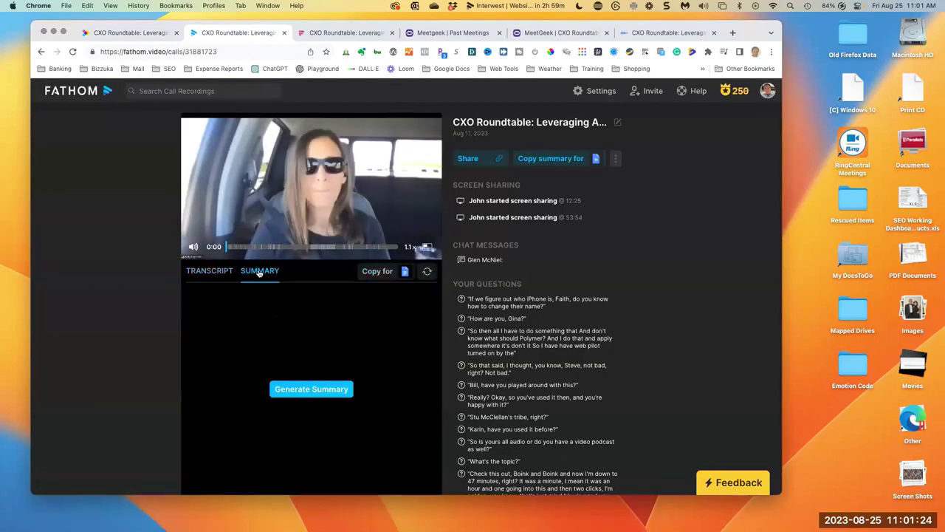
{"action": "left_click", "coordinate": [313, 390]}
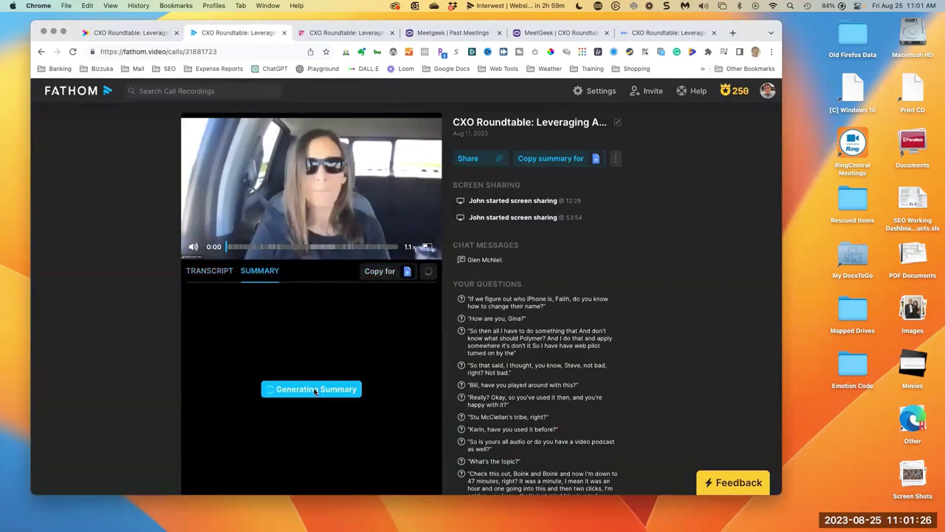
Step: Open the CXO Roundtable meeting in Fireflies and read through its keywords and AI meeting summary
{"action": "left_click", "coordinate": [336, 33]}
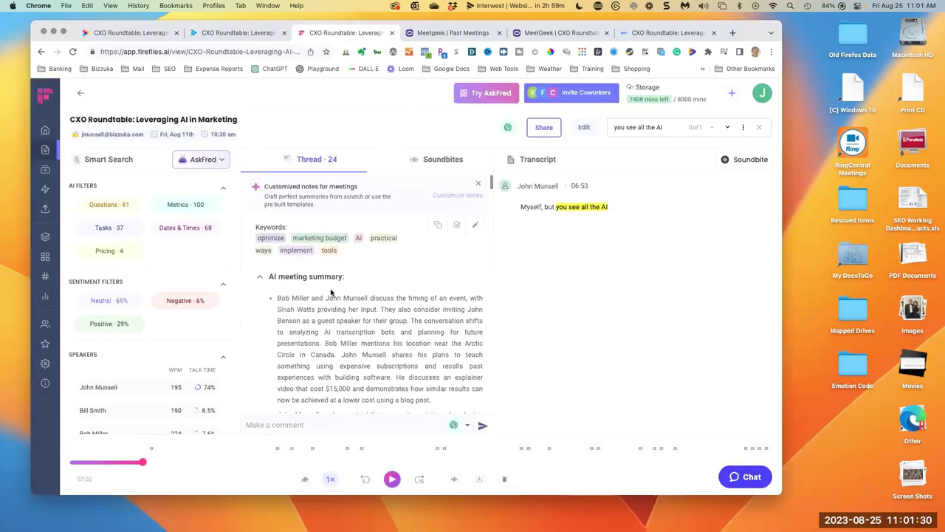
{"action": "scroll", "coordinate": [331, 294], "scroll_direction": "down", "scroll_amount": 1}
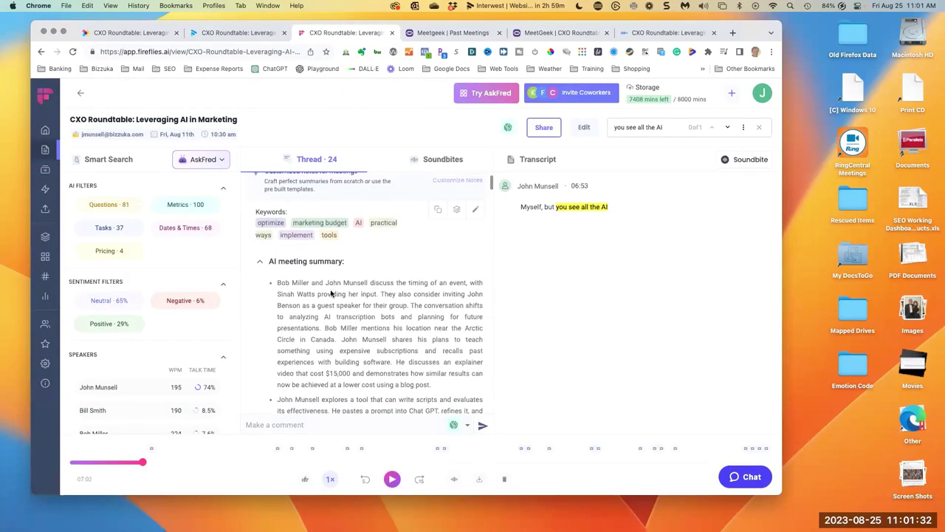
{"action": "scroll", "coordinate": [331, 294], "scroll_direction": "down", "scroll_amount": 5}
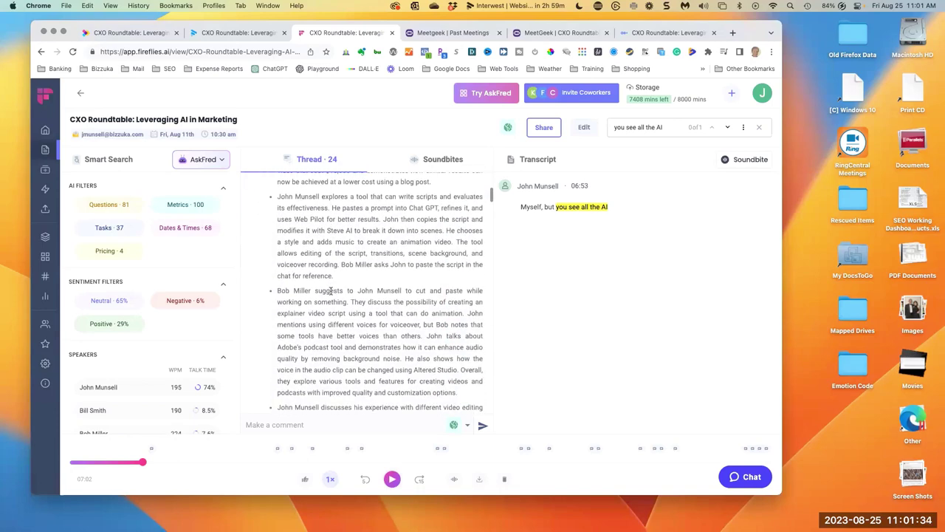
{"action": "scroll", "coordinate": [327, 291], "scroll_direction": "up", "scroll_amount": 6}
Step: Close MeetGeek's Past Meetings page and examine the highlights of its CXO Roundtable meeting
{"action": "left_click", "coordinate": [452, 33]}
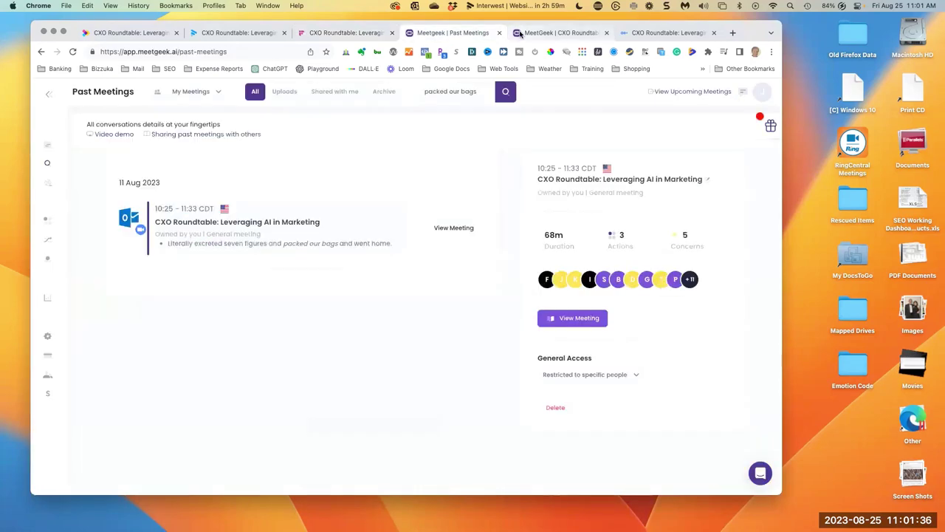
{"action": "left_click", "coordinate": [500, 33]}
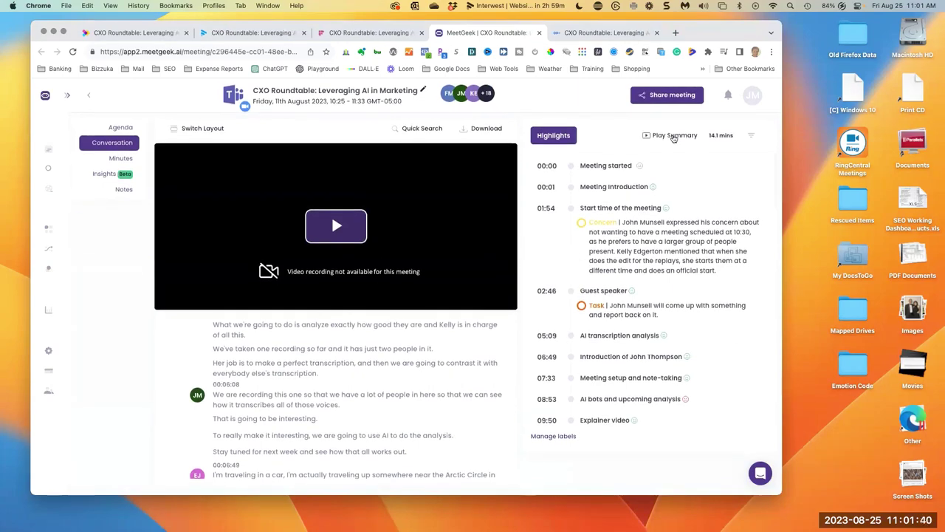
{"action": "scroll", "coordinate": [656, 198], "scroll_direction": "down", "scroll_amount": 5}
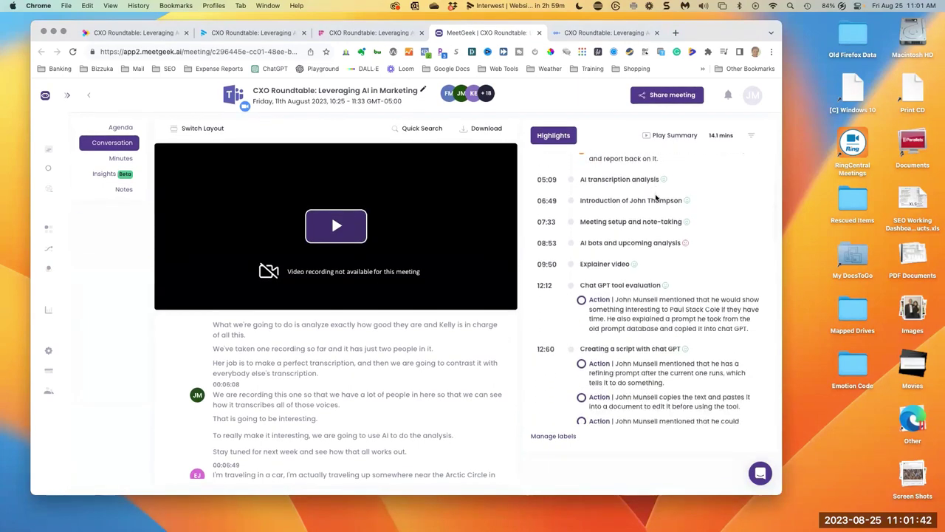
{"action": "scroll", "coordinate": [656, 198], "scroll_direction": "up", "scroll_amount": 3}
{"action": "scroll", "coordinate": [656, 198], "scroll_direction": "down", "scroll_amount": 5}
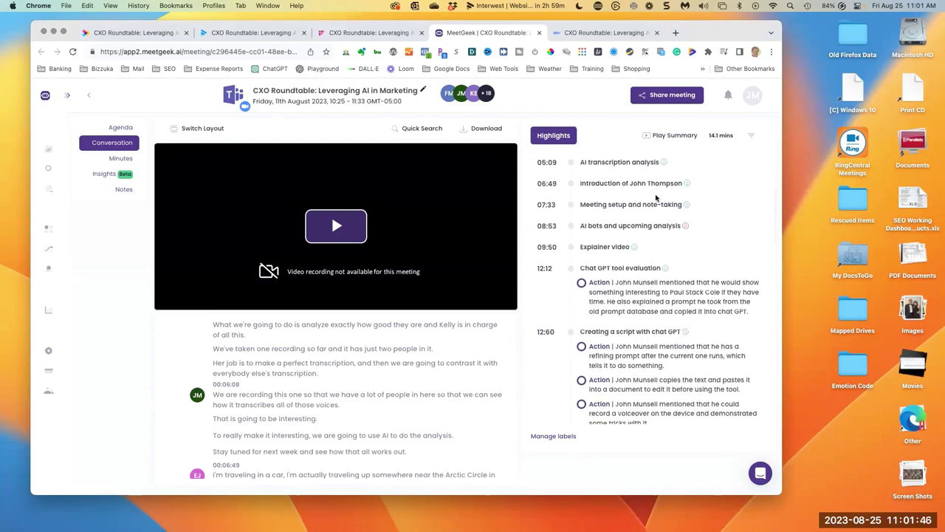
Step: Examine the remaining highlights of the MeetGeek meeting and review its Insights, Notes and Agenda sections before returning to Conversation
{"action": "scroll", "coordinate": [654, 197], "scroll_direction": "down", "scroll_amount": 2}
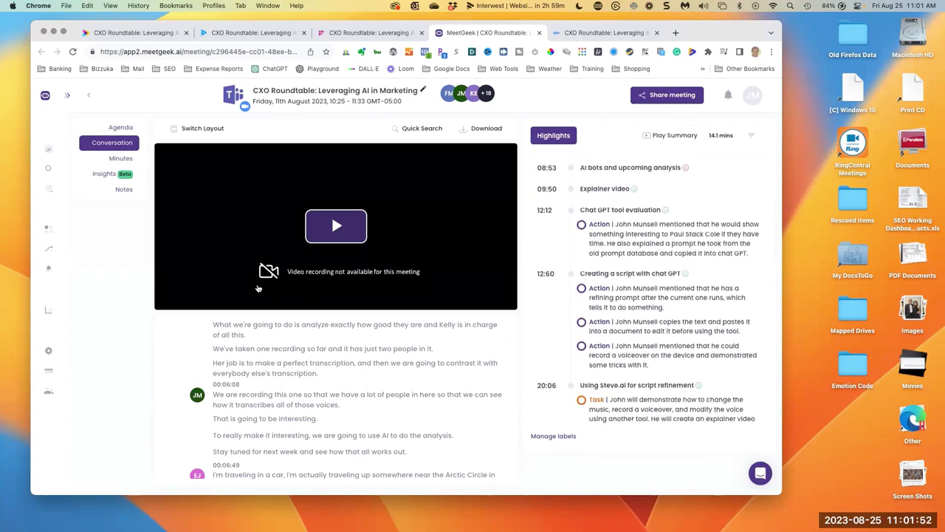
{"action": "left_click", "coordinate": [114, 180]}
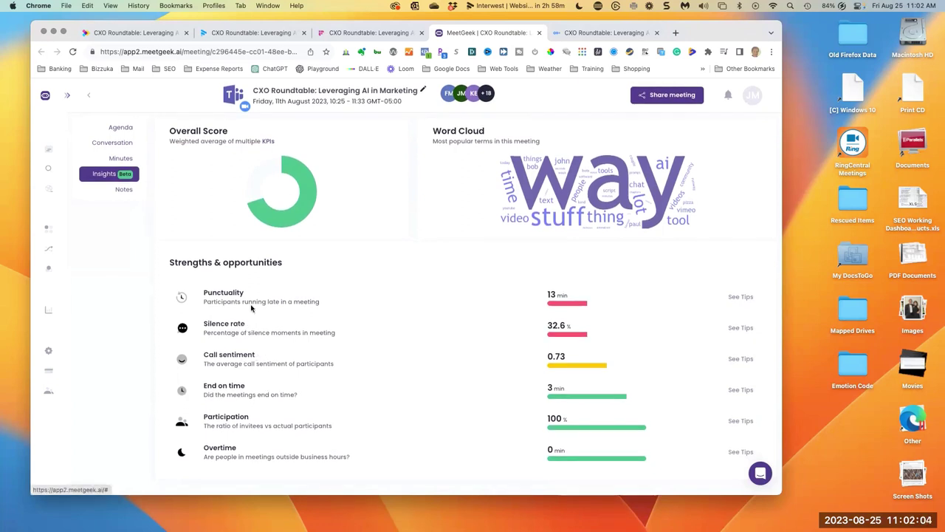
{"action": "left_click", "coordinate": [124, 190]}
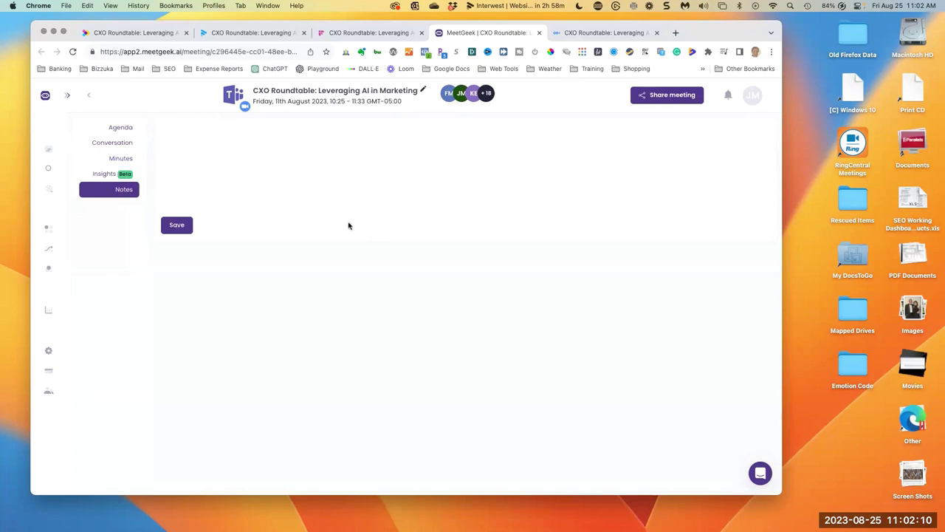
{"action": "left_click", "coordinate": [119, 127]}
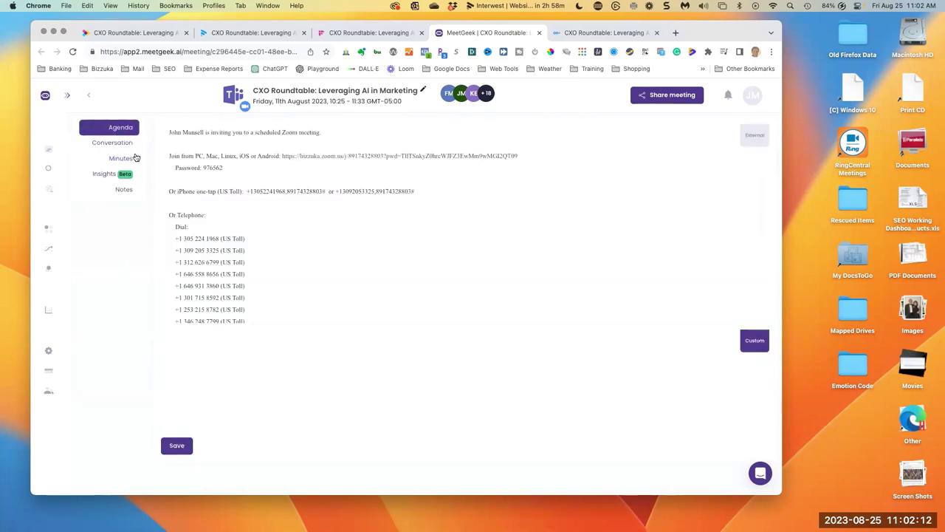
{"action": "left_click", "coordinate": [122, 143]}
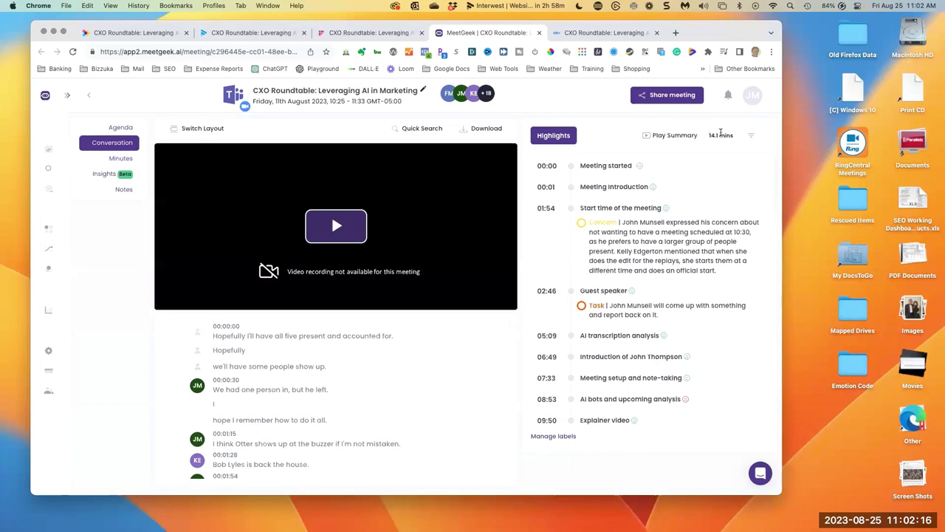
Step: Check the highlight filter options briefly and read through the MeetGeek highlights from the meeting start to the ChatGPT topics
{"action": "left_click", "coordinate": [752, 136]}
{"action": "left_click", "coordinate": [753, 136]}
{"action": "scroll", "coordinate": [644, 251], "scroll_direction": "down", "scroll_amount": 3}
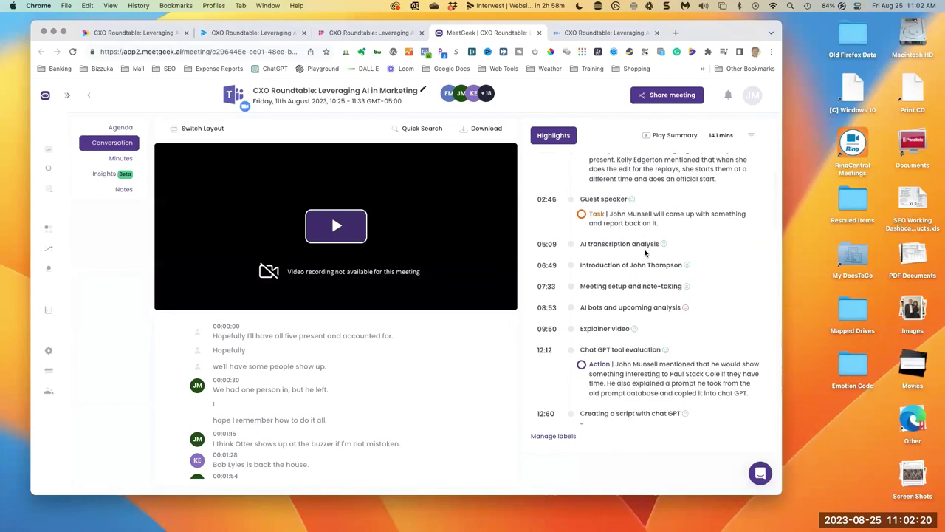
{"action": "scroll", "coordinate": [646, 253], "scroll_direction": "up", "scroll_amount": 2}
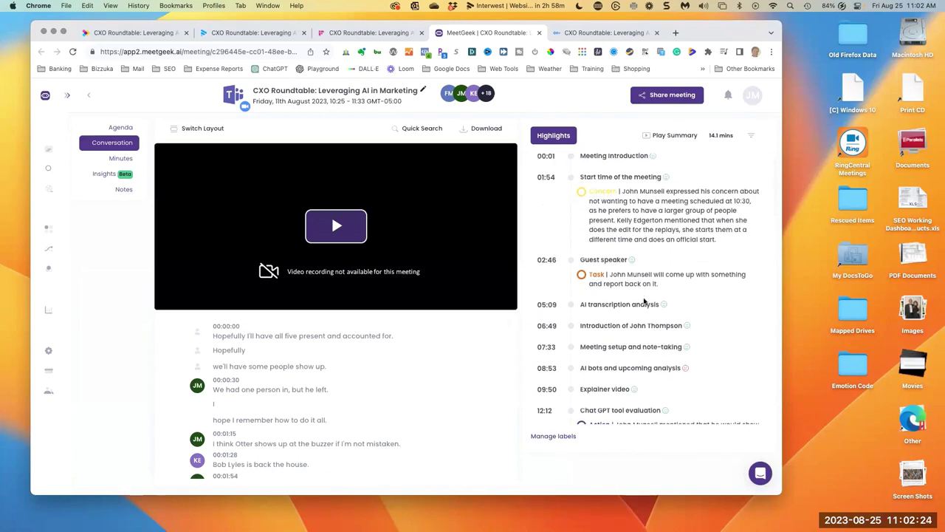
{"action": "scroll", "coordinate": [644, 303], "scroll_direction": "down", "scroll_amount": 2}
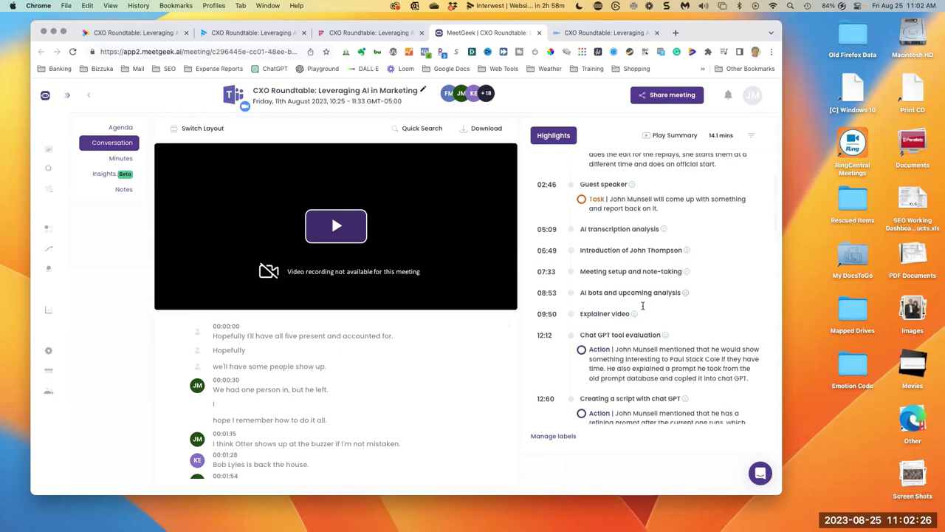
{"action": "scroll", "coordinate": [644, 309], "scroll_direction": "down", "scroll_amount": 3}
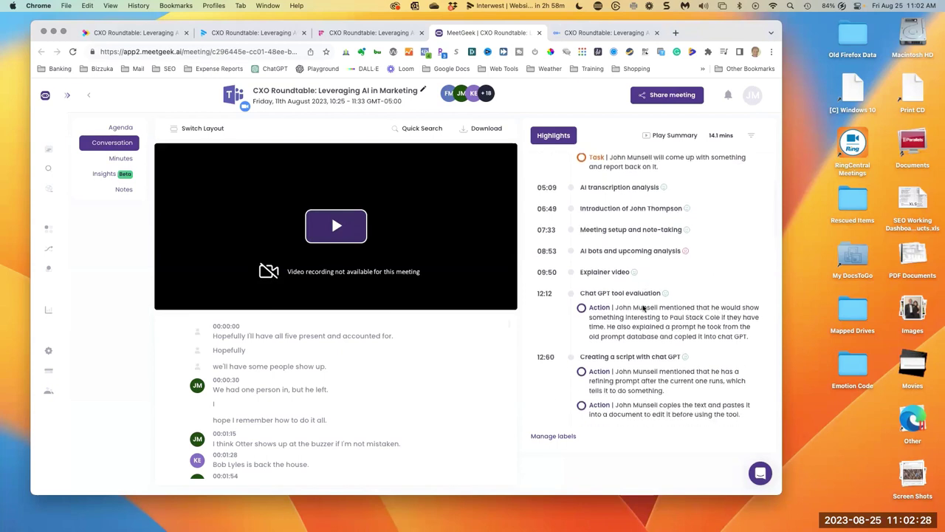
Step: Switch to Otter and view the summary keywords and speakers at the start of the CXO Roundtable conversation
{"action": "left_click", "coordinate": [588, 35]}
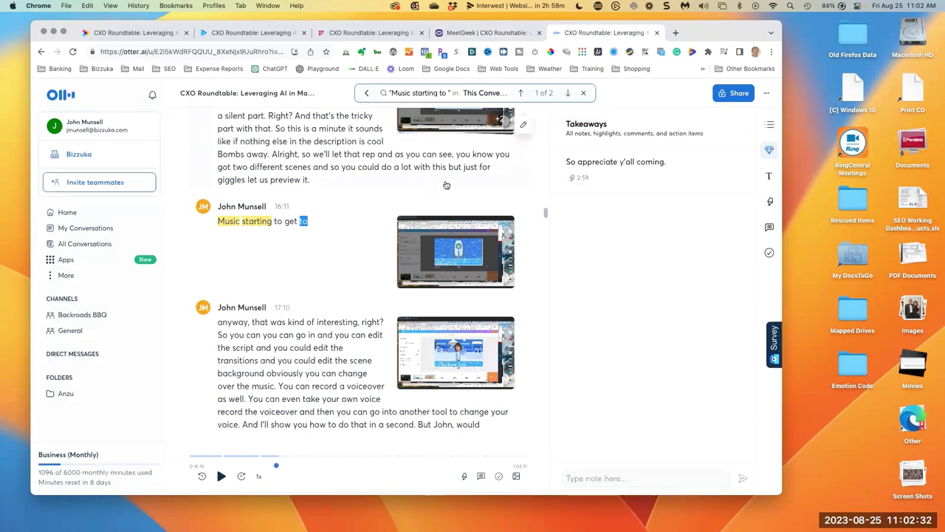
{"action": "scroll", "coordinate": [432, 184], "scroll_direction": "up", "scroll_amount": 20}
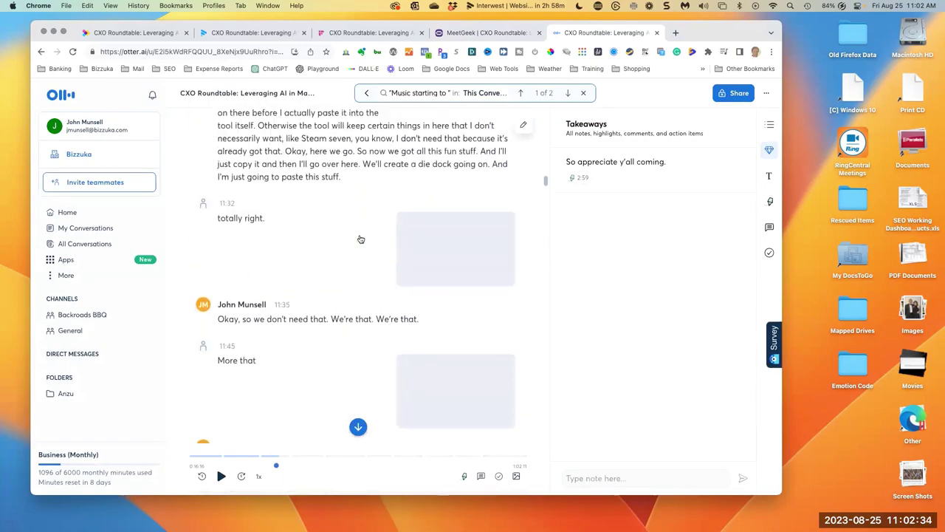
{"action": "scroll", "coordinate": [360, 239], "scroll_direction": "up", "scroll_amount": 20}
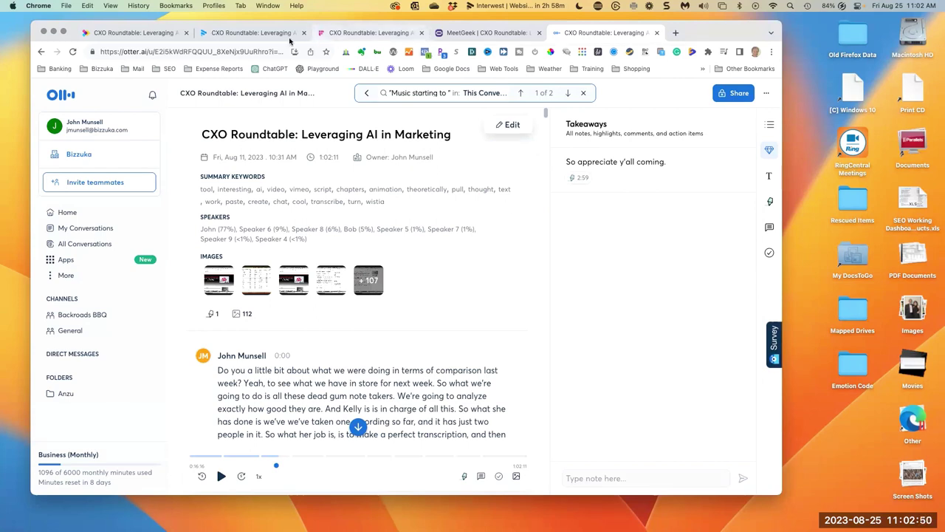
Step: Revisit the meeting summaries in Airgram, Fathom and Fireflies to compare them, and return to Airgram
{"action": "left_click", "coordinate": [143, 33]}
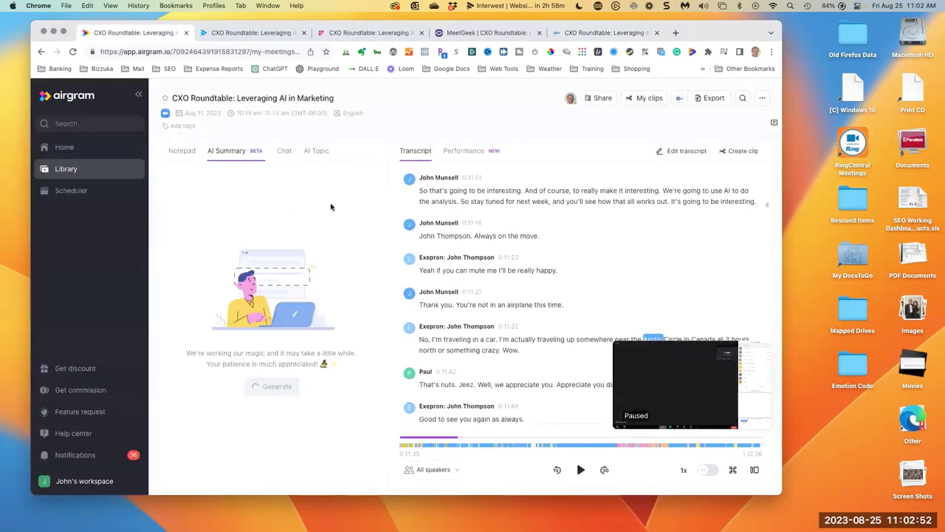
{"action": "left_click", "coordinate": [229, 34]}
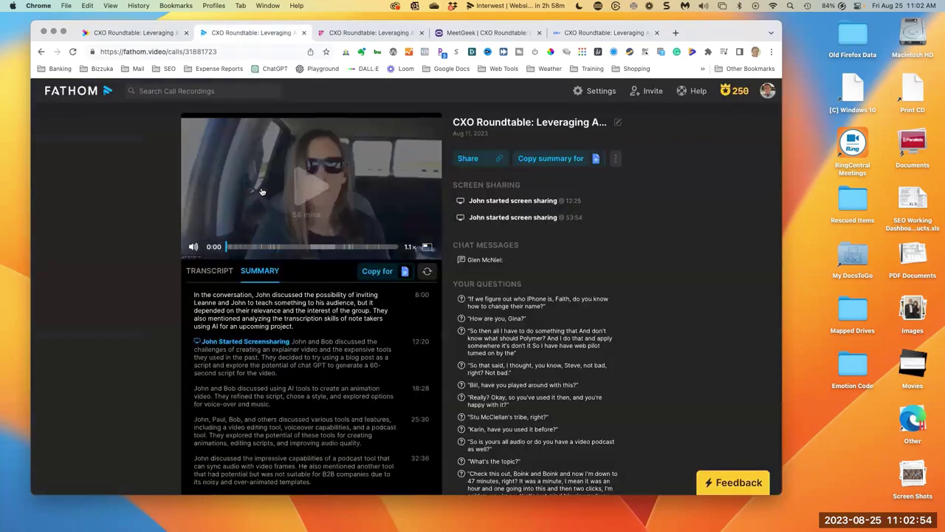
{"action": "scroll", "coordinate": [310, 369], "scroll_direction": "down", "scroll_amount": 3}
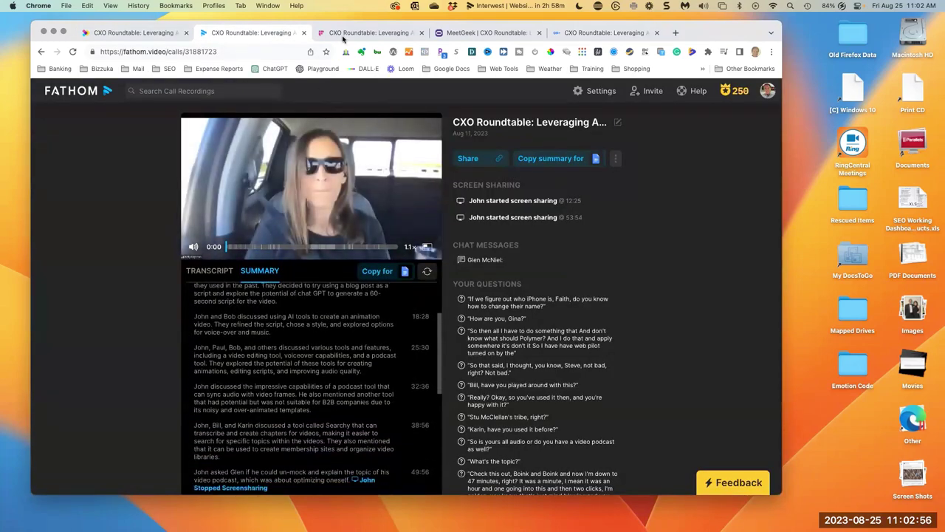
{"action": "left_click", "coordinate": [354, 33]}
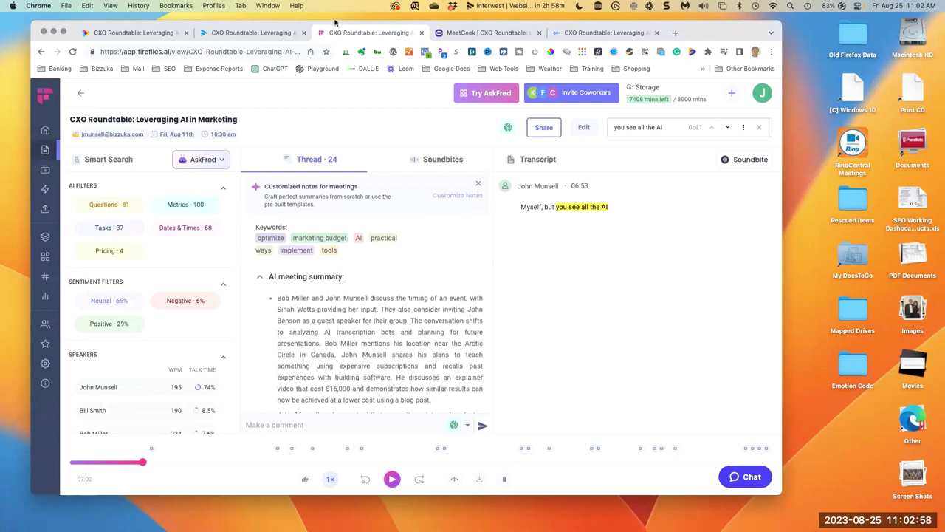
{"action": "left_click", "coordinate": [131, 34]}
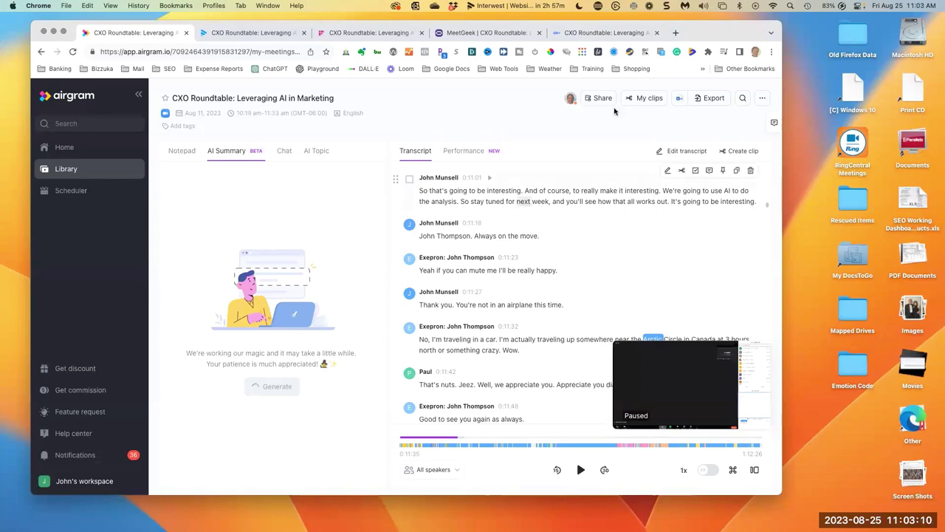
Step: Switch to MeetGeek and view the layout choices available for the meeting's conversation page
{"action": "left_click", "coordinate": [515, 38]}
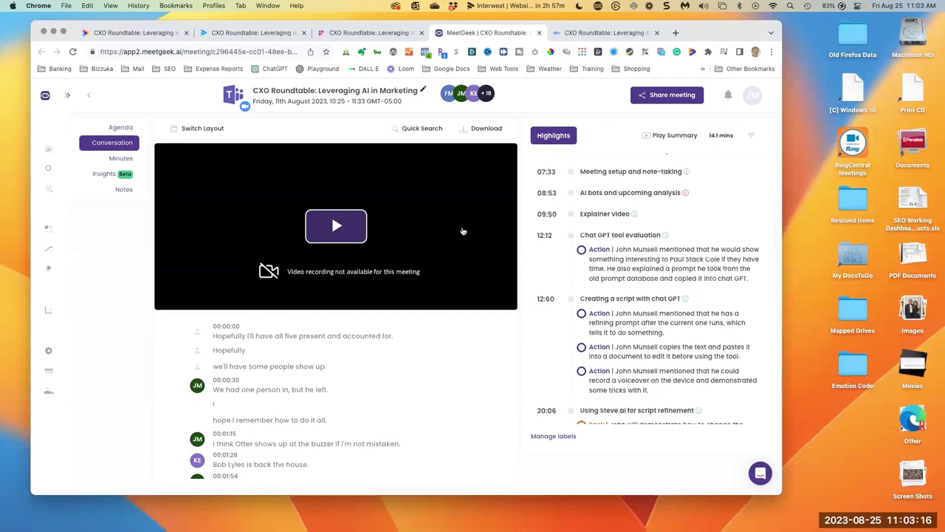
{"action": "left_click", "coordinate": [198, 130]}
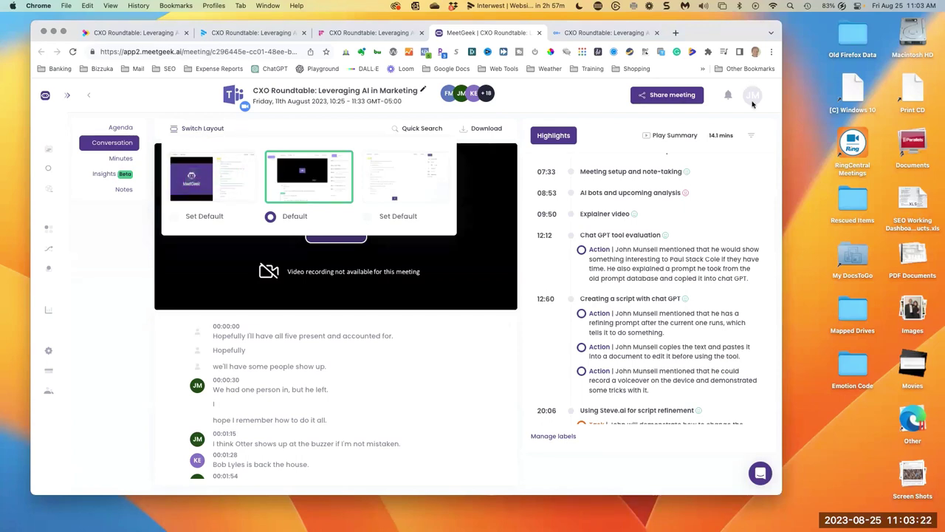
{"action": "left_click", "coordinate": [752, 136]}
Step: Filter the MeetGeek highlights to Action and Goal only by excluding Fact, Concern, Important, Task and Placeholder
{"action": "left_click", "coordinate": [752, 136]}
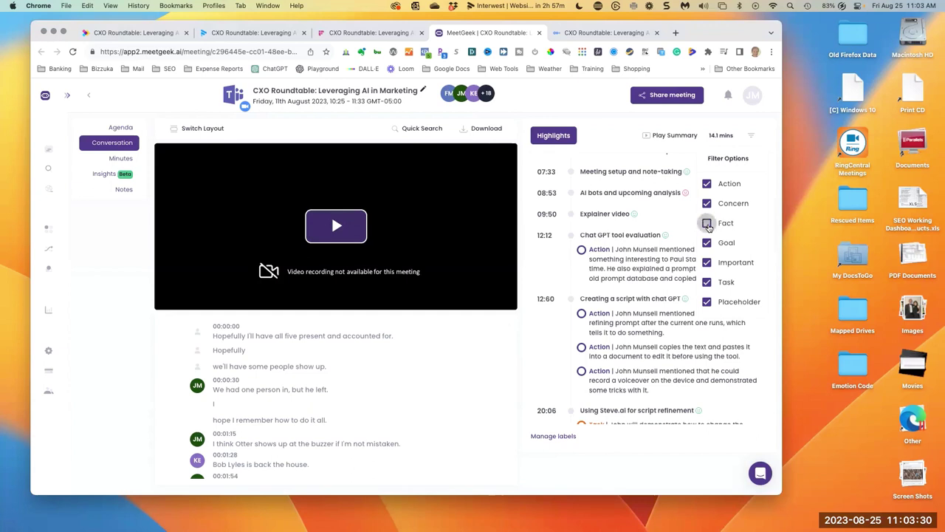
{"action": "left_click", "coordinate": [707, 223]}
{"action": "left_click", "coordinate": [707, 203]}
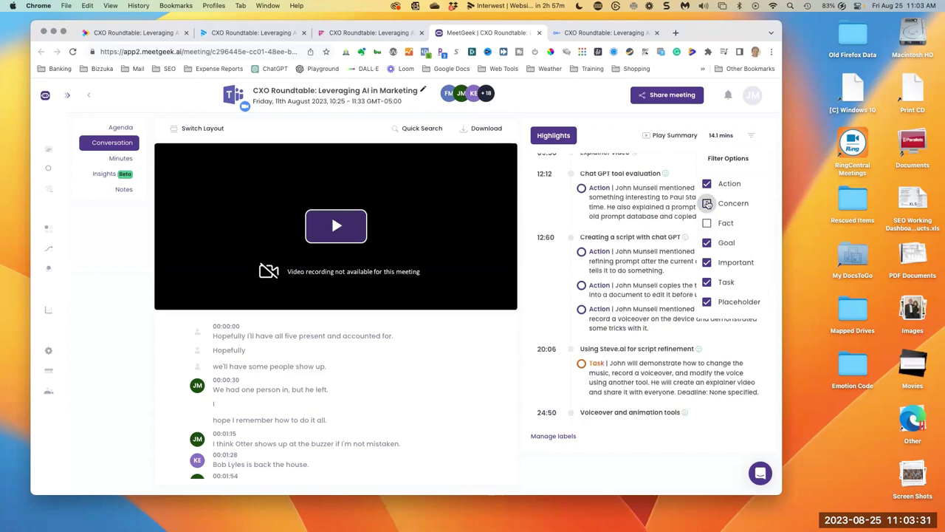
{"action": "left_click", "coordinate": [707, 262]}
{"action": "left_click", "coordinate": [707, 283]}
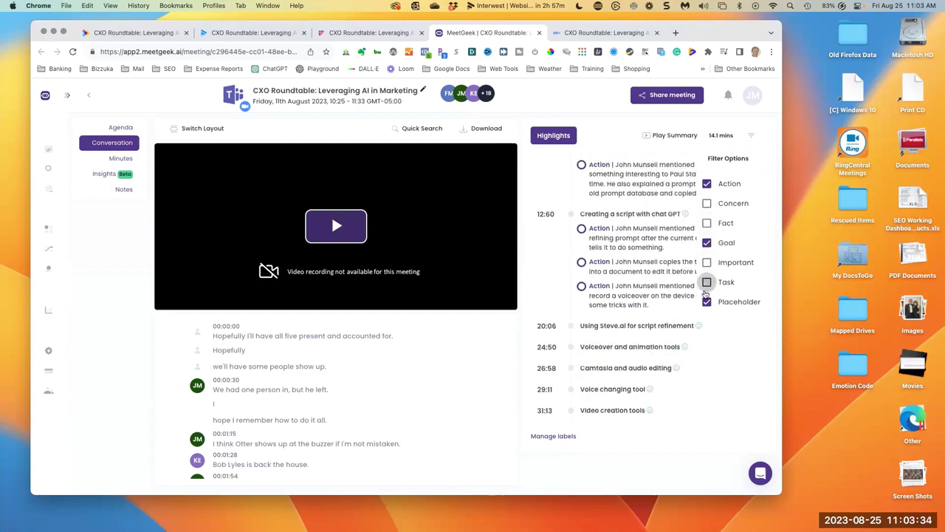
{"action": "left_click", "coordinate": [707, 301]}
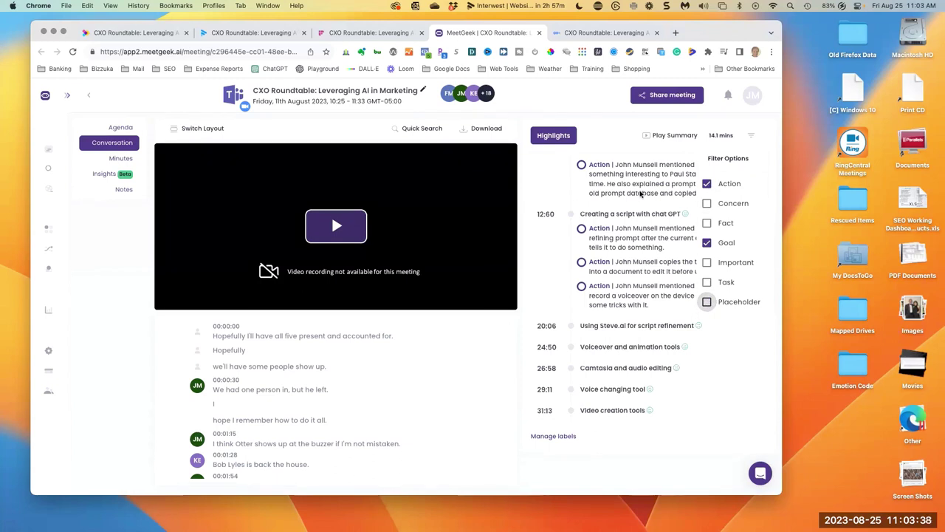
{"action": "left_click", "coordinate": [751, 138]}
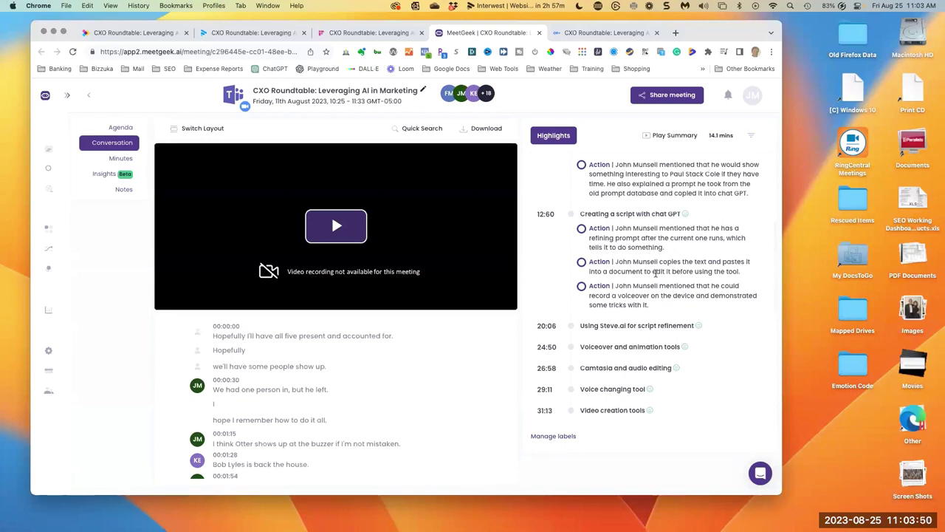
Step: Filter the MeetGeek highlights to Task only, excluding Action and Goal and trying Important briefly
{"action": "left_click", "coordinate": [751, 136]}
{"action": "left_click", "coordinate": [707, 183]}
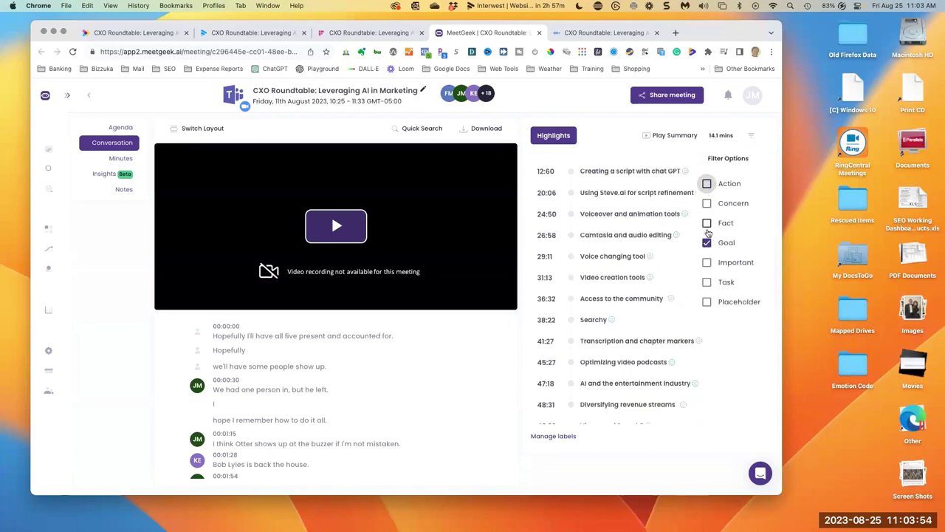
{"action": "left_click", "coordinate": [707, 243]}
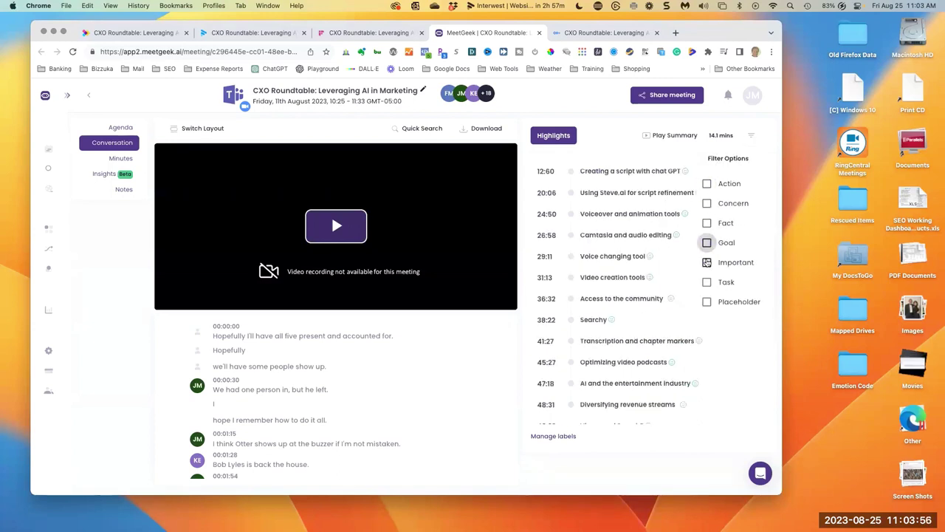
{"action": "left_click", "coordinate": [707, 262]}
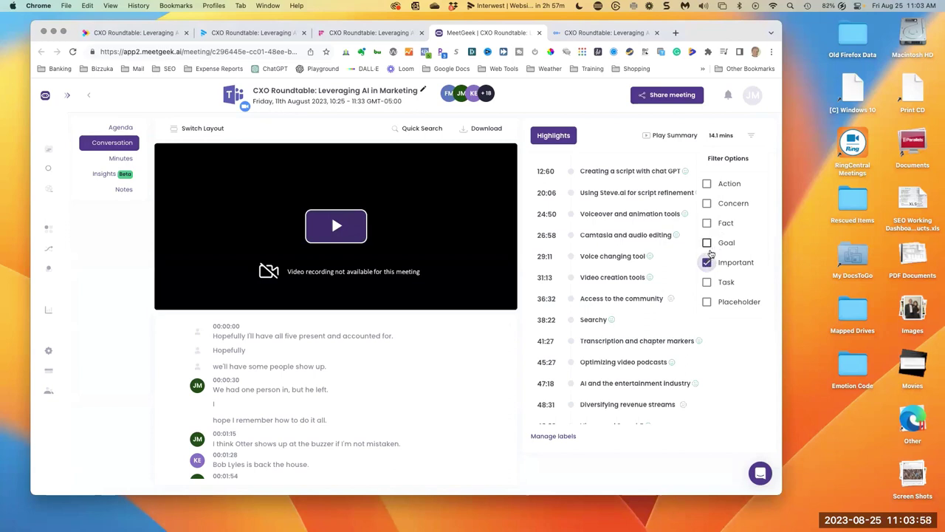
{"action": "left_click", "coordinate": [707, 262]}
{"action": "left_click", "coordinate": [706, 283]}
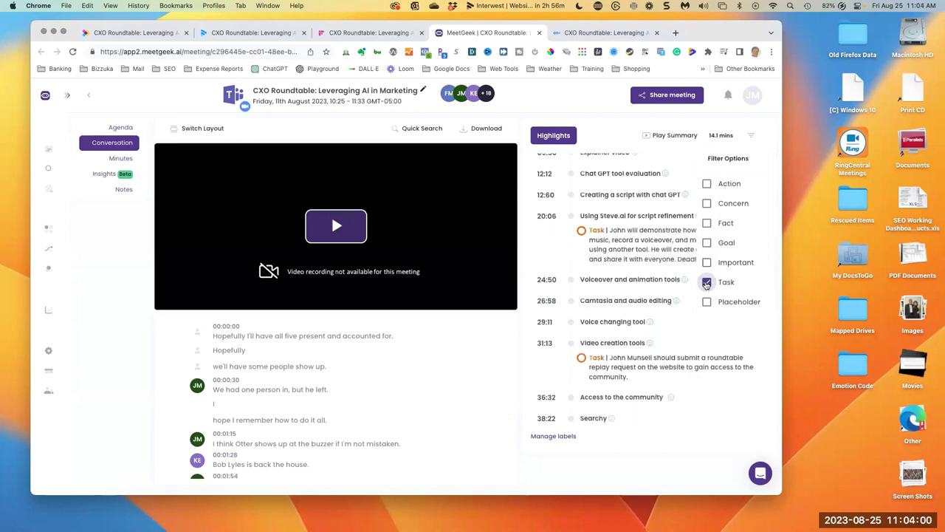
{"action": "left_click", "coordinate": [754, 136]}
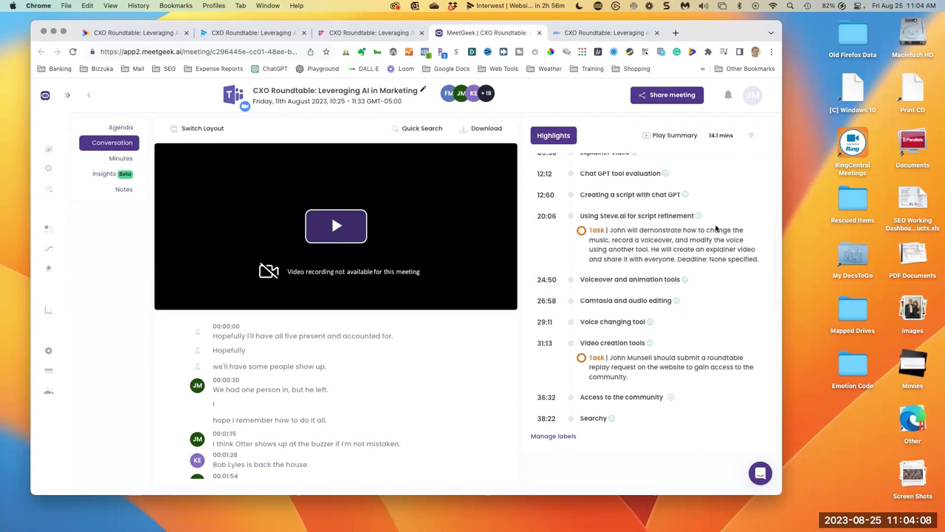
Step: Include Fact, Action, Concern, Goal, Important and Placeholder in the MeetGeek highlights filter again
{"action": "left_click", "coordinate": [751, 138]}
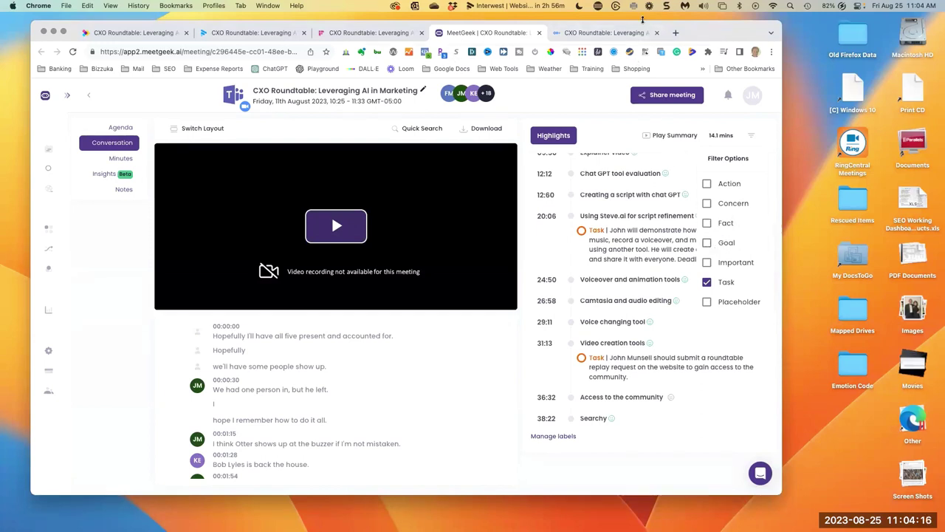
{"action": "left_click", "coordinate": [708, 224]}
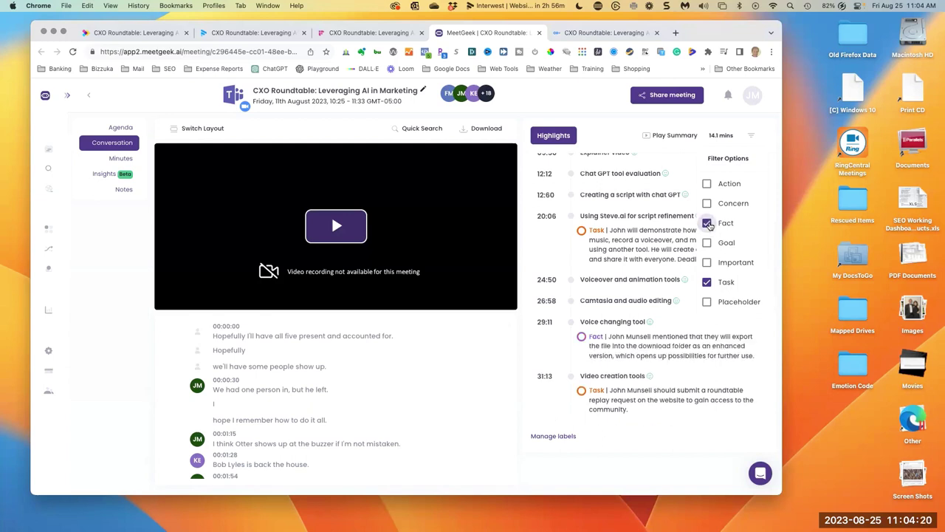
{"action": "left_click", "coordinate": [706, 183]}
{"action": "left_click", "coordinate": [707, 203]}
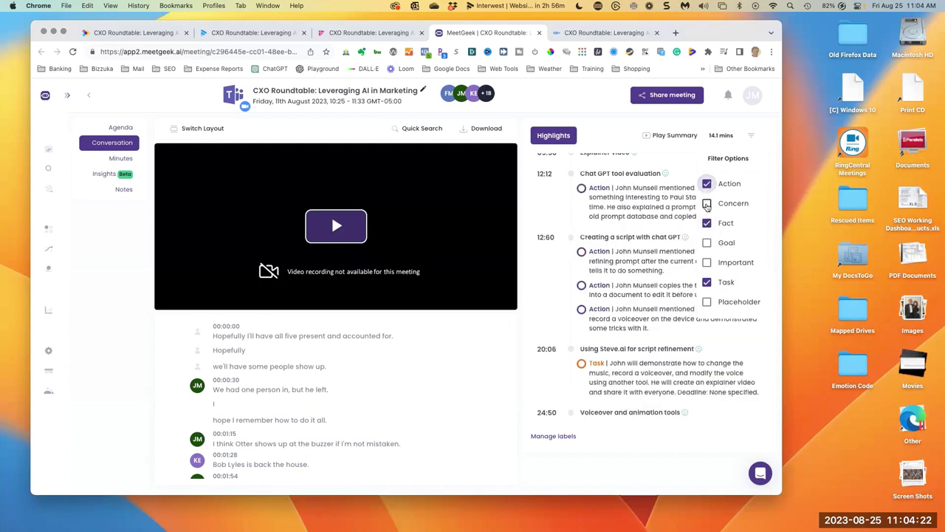
{"action": "left_click", "coordinate": [707, 243]}
{"action": "left_click", "coordinate": [707, 262]}
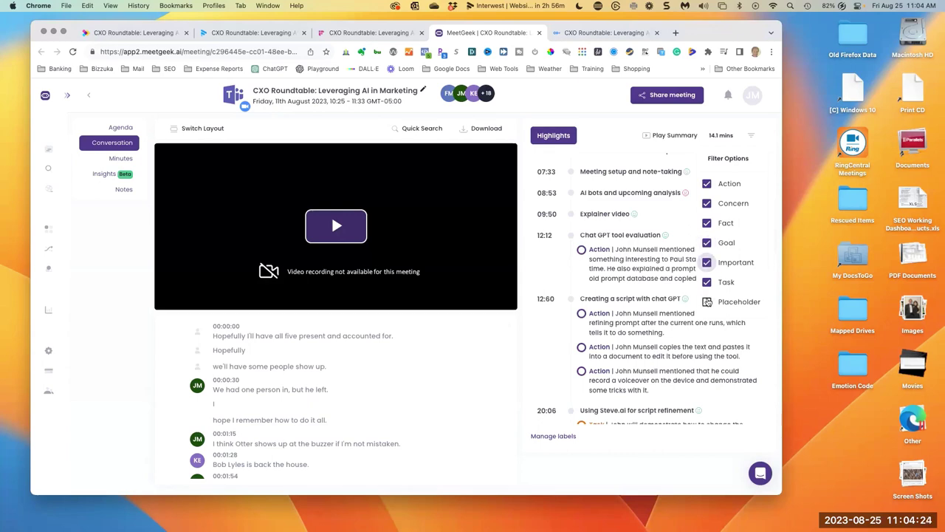
{"action": "left_click", "coordinate": [707, 302]}
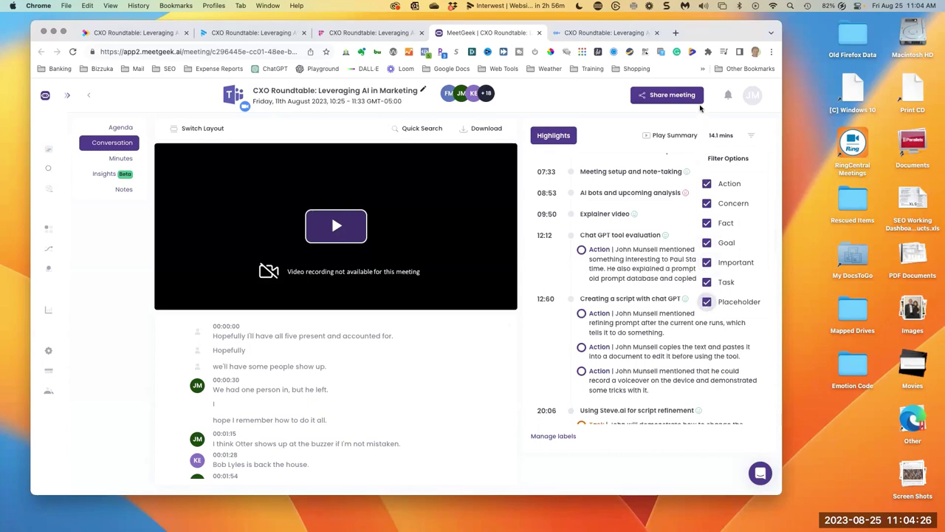
Step: Switch to Airgram and expand the full TL;DR of the meeting's AI summary to read it
{"action": "left_click", "coordinate": [153, 33]}
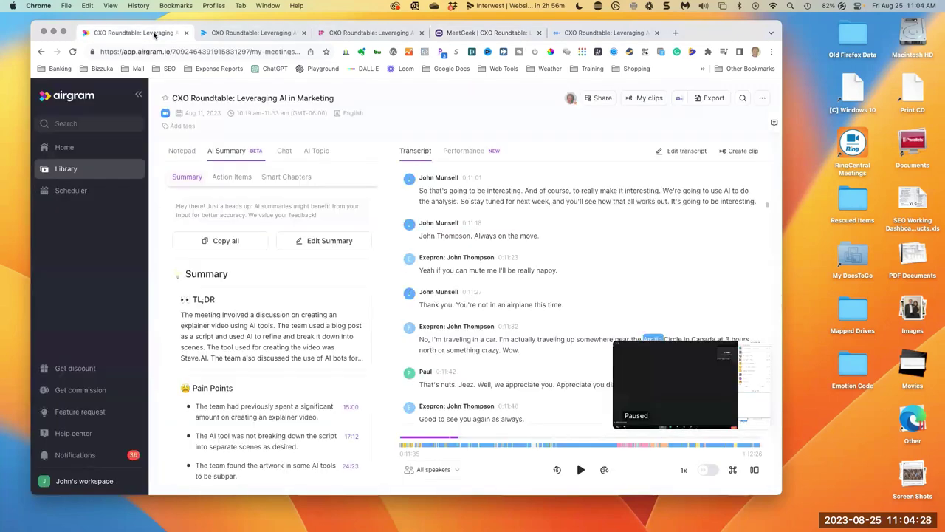
{"action": "scroll", "coordinate": [305, 336], "scroll_direction": "down", "scroll_amount": 2}
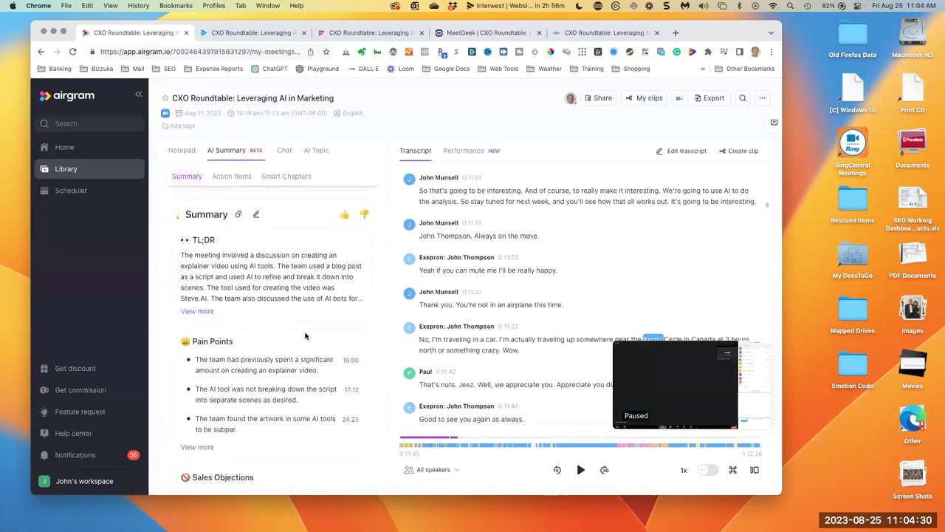
{"action": "scroll", "coordinate": [305, 336], "scroll_direction": "down", "scroll_amount": 1}
{"action": "scroll", "coordinate": [306, 332], "scroll_direction": "up", "scroll_amount": 4}
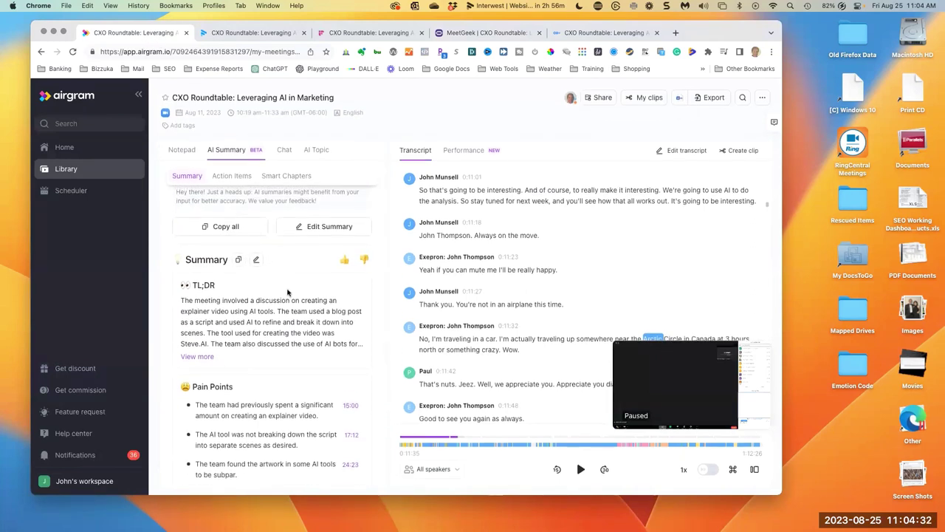
{"action": "scroll", "coordinate": [266, 303], "scroll_direction": "down", "scroll_amount": 3}
{"action": "scroll", "coordinate": [266, 302], "scroll_direction": "down", "scroll_amount": 1}
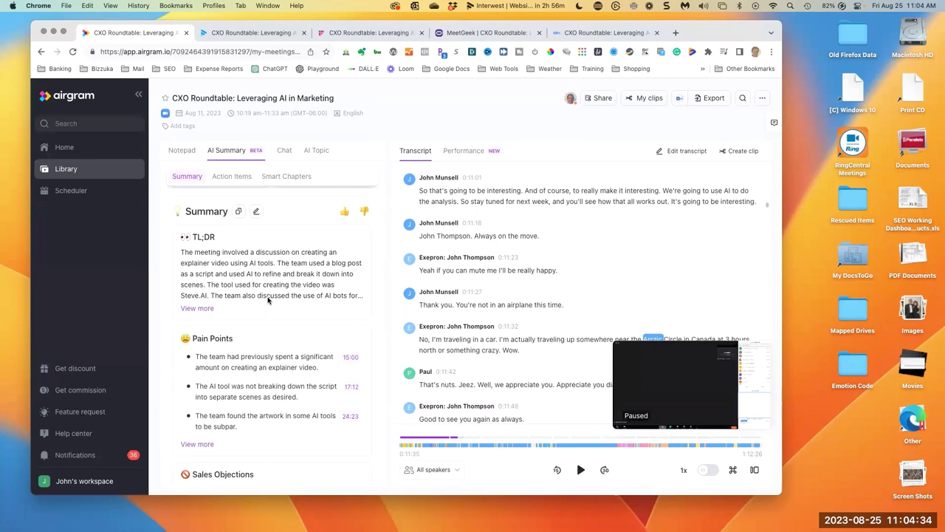
{"action": "left_click", "coordinate": [203, 310]}
{"action": "scroll", "coordinate": [267, 294], "scroll_direction": "down", "scroll_amount": 3}
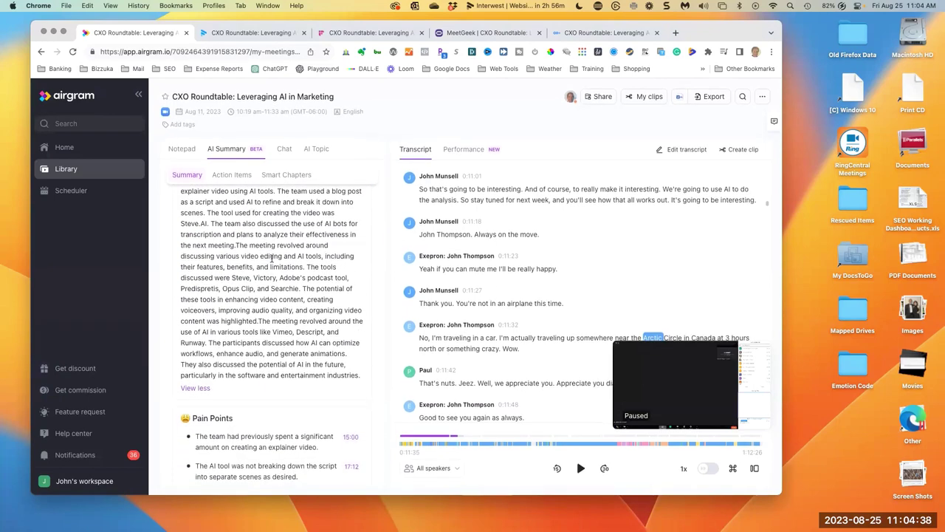
Step: Expand the full Pain Points list in the AI summary and read through its time-stamped items
{"action": "scroll", "coordinate": [270, 251], "scroll_direction": "down", "scroll_amount": 8}
{"action": "scroll", "coordinate": [272, 265], "scroll_direction": "down", "scroll_amount": 1}
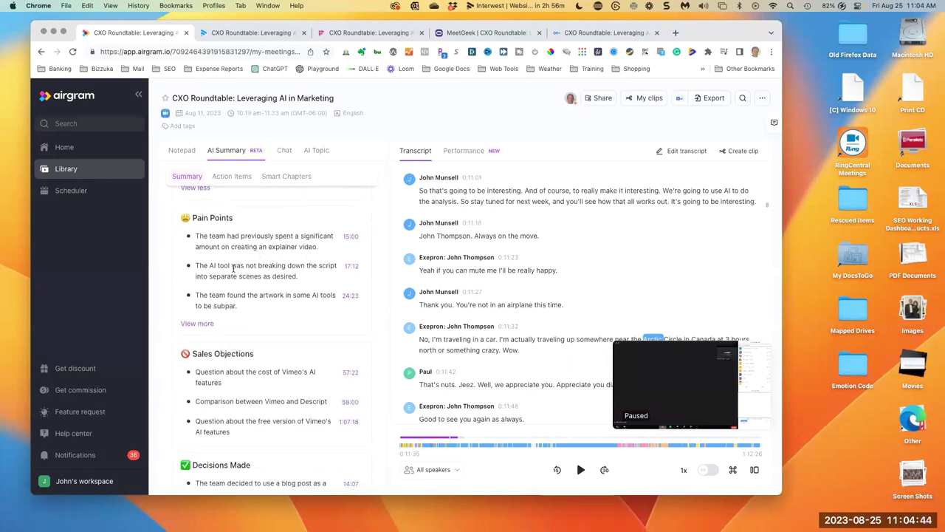
{"action": "scroll", "coordinate": [258, 267], "scroll_direction": "down", "scroll_amount": 2}
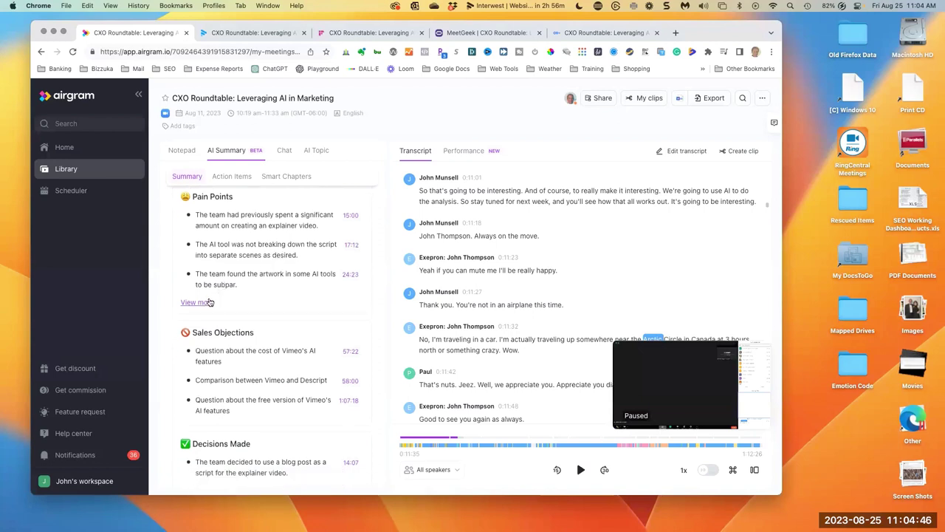
{"action": "left_click", "coordinate": [210, 302]}
{"action": "scroll", "coordinate": [245, 273], "scroll_direction": "down", "scroll_amount": 3}
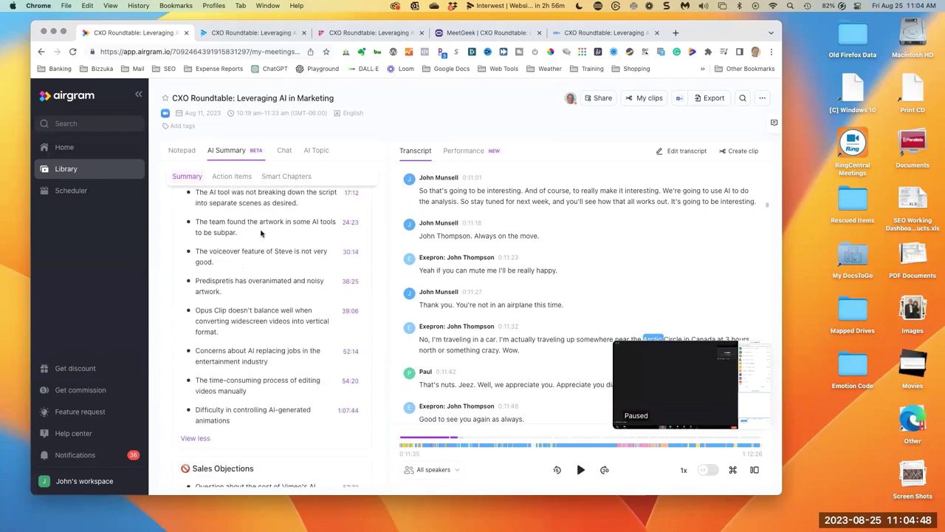
{"action": "scroll", "coordinate": [258, 241], "scroll_direction": "down", "scroll_amount": 2}
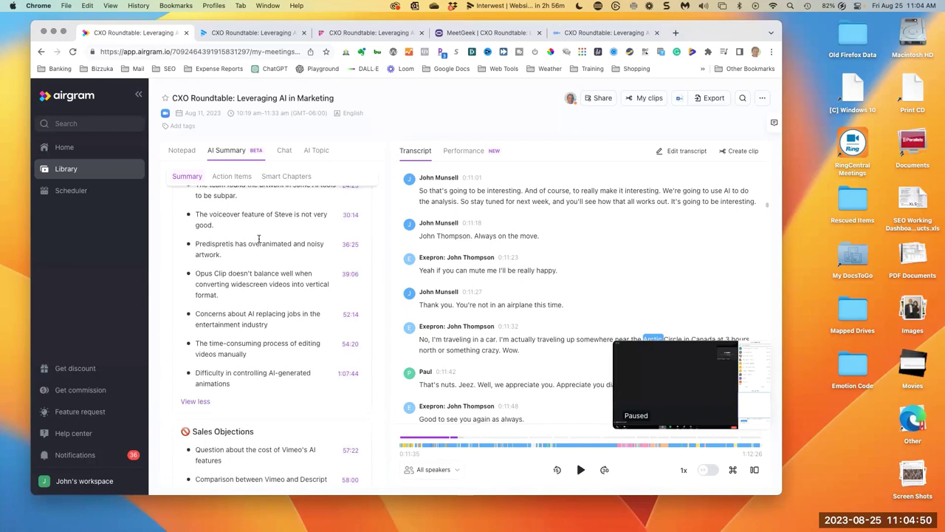
{"action": "scroll", "coordinate": [259, 242], "scroll_direction": "down", "scroll_amount": 2}
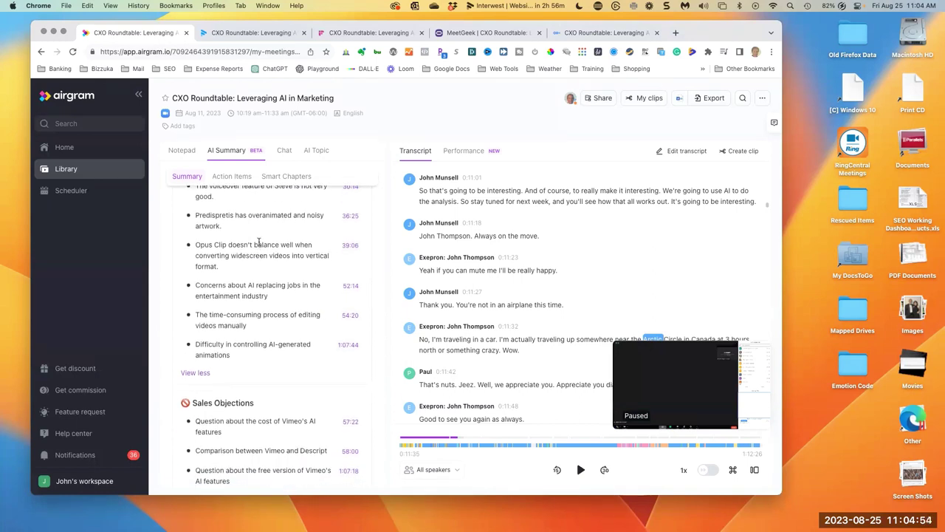
{"action": "scroll", "coordinate": [259, 242], "scroll_direction": "down", "scroll_amount": 1}
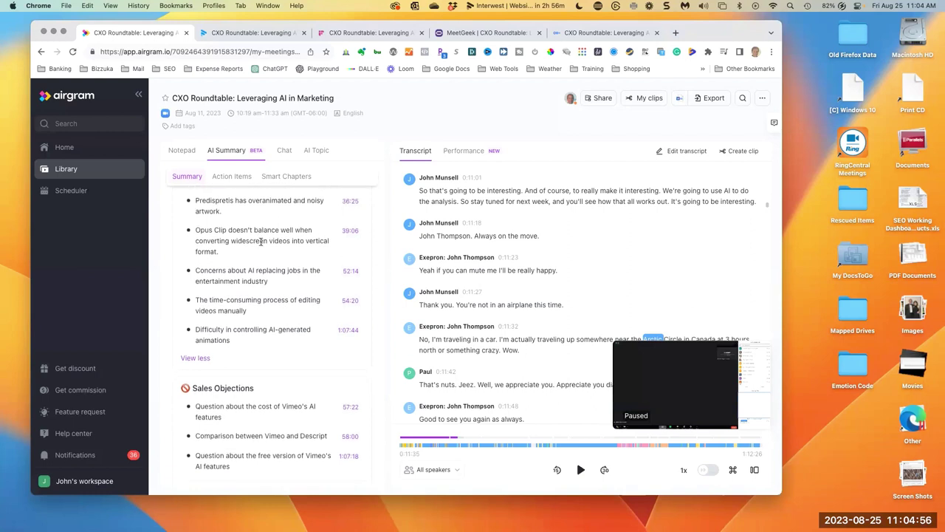
{"action": "scroll", "coordinate": [260, 242], "scroll_direction": "down", "scroll_amount": 2}
{"action": "scroll", "coordinate": [260, 242], "scroll_direction": "down", "scroll_amount": 1}
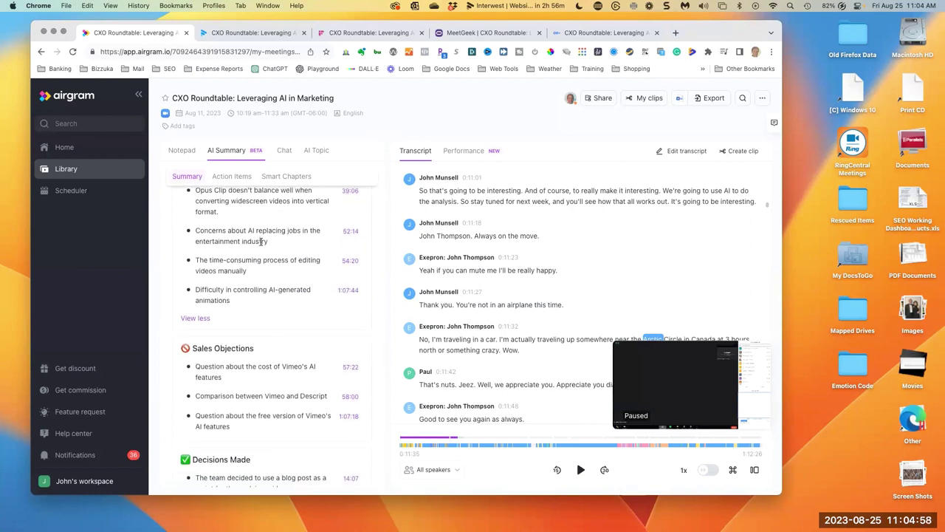
Step: Review the Sales Objections section of the AI summary
{"action": "scroll", "coordinate": [260, 243], "scroll_direction": "down", "scroll_amount": 5}
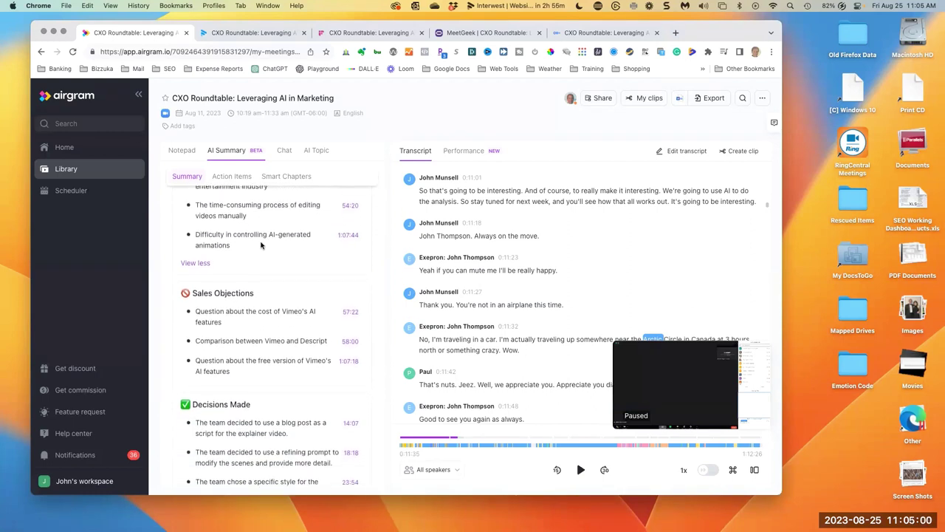
{"action": "scroll", "coordinate": [261, 245], "scroll_direction": "down", "scroll_amount": 6}
{"action": "scroll", "coordinate": [261, 246], "scroll_direction": "up", "scroll_amount": 2}
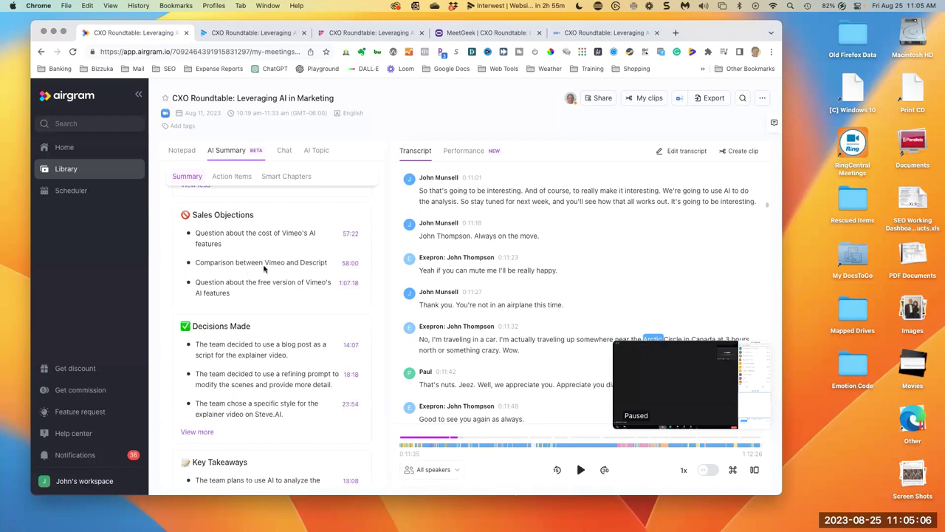
{"action": "scroll", "coordinate": [264, 274], "scroll_direction": "down", "scroll_amount": 2}
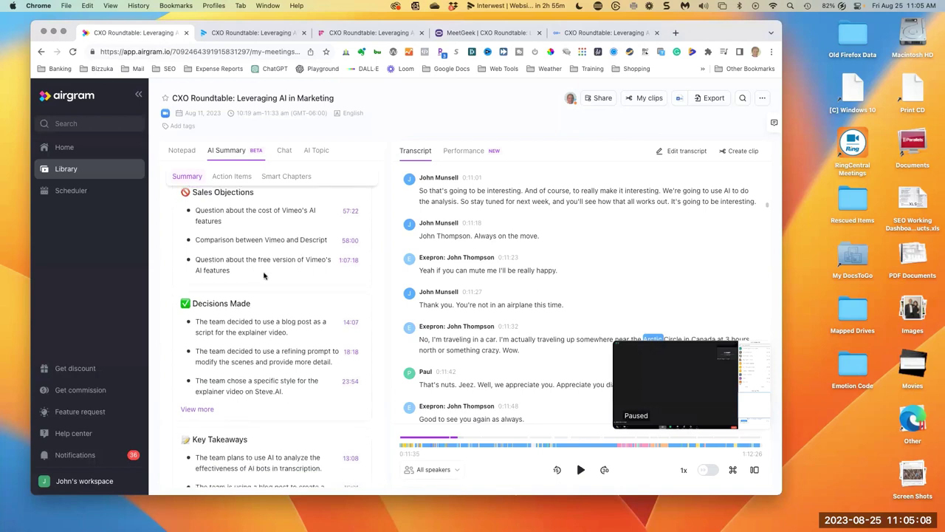
{"action": "scroll", "coordinate": [263, 274], "scroll_direction": "up", "scroll_amount": 2}
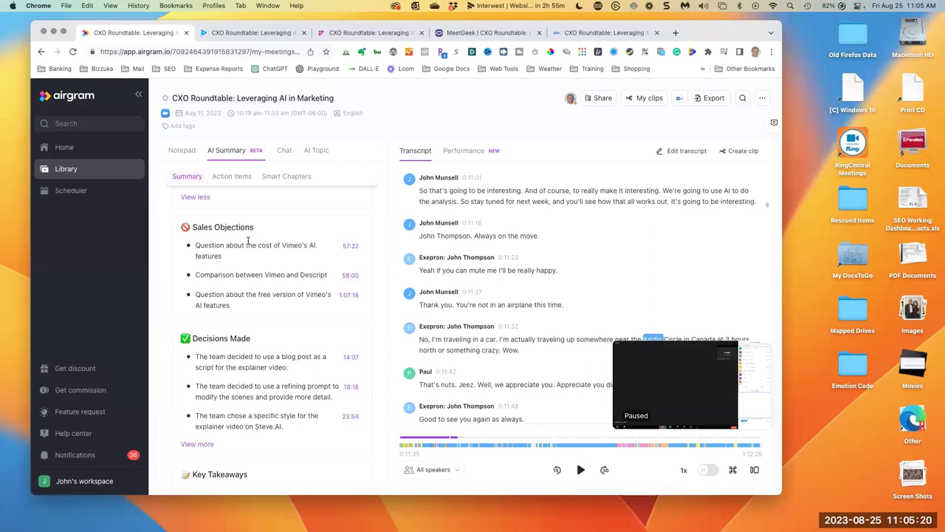
Step: Expand the full Decisions Made list in the AI summary and read its items
{"action": "scroll", "coordinate": [226, 248], "scroll_direction": "down", "scroll_amount": 3}
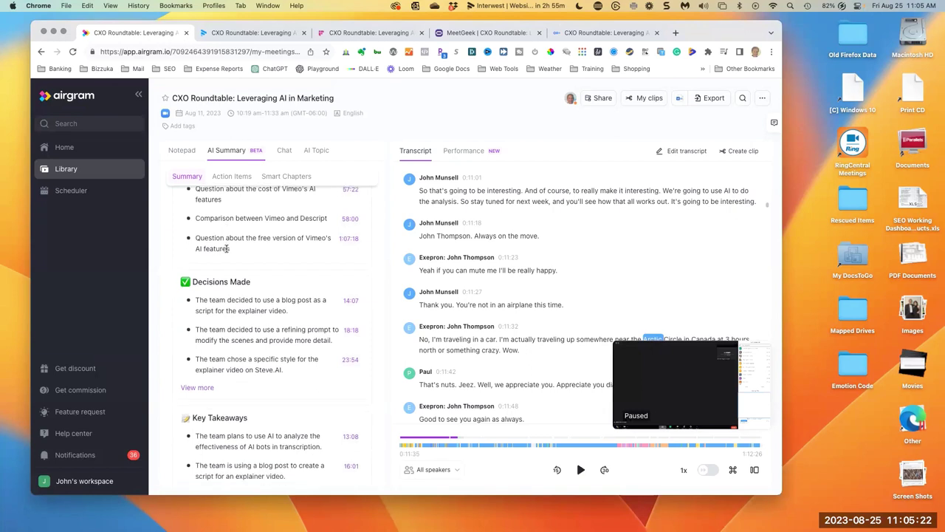
{"action": "scroll", "coordinate": [226, 249], "scroll_direction": "down", "scroll_amount": 2}
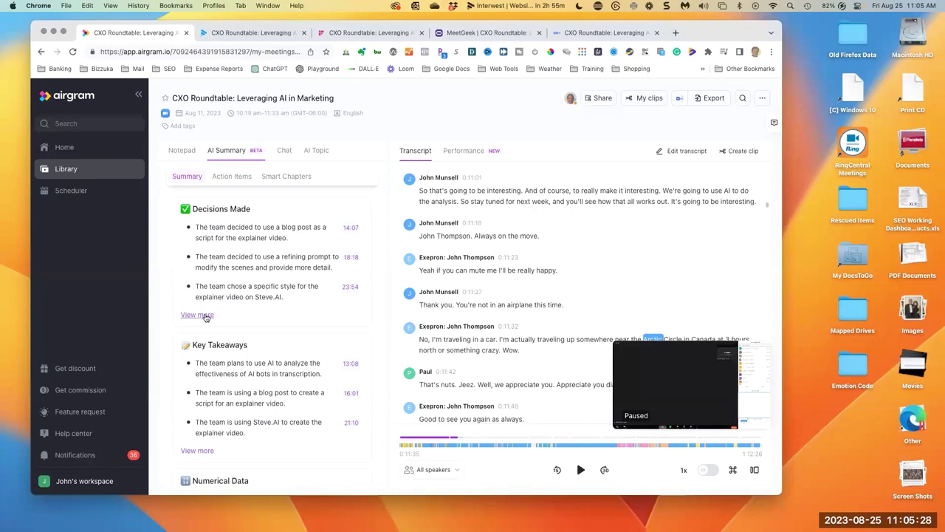
{"action": "scroll", "coordinate": [240, 282], "scroll_direction": "down", "scroll_amount": 1}
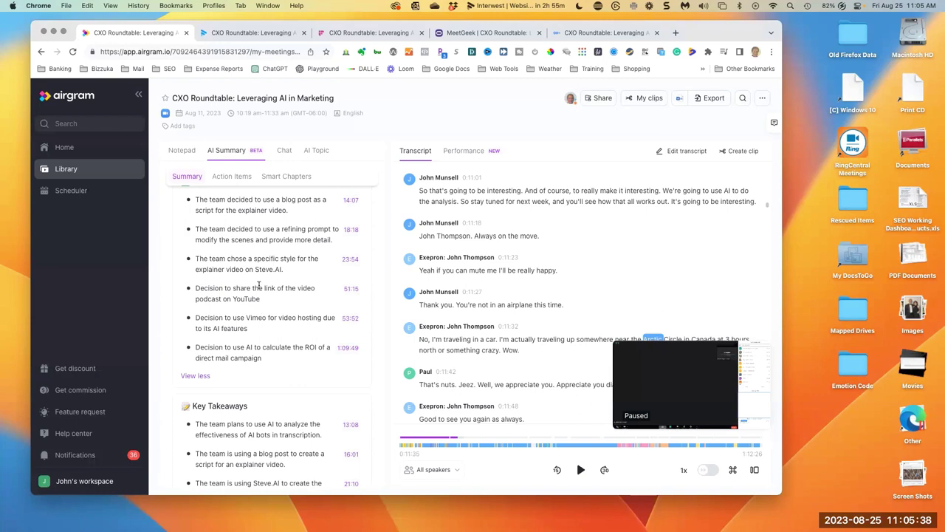
Step: Expand the full Key Takeaways list in the AI summary and read its items
{"action": "scroll", "coordinate": [258, 286], "scroll_direction": "down", "scroll_amount": 5}
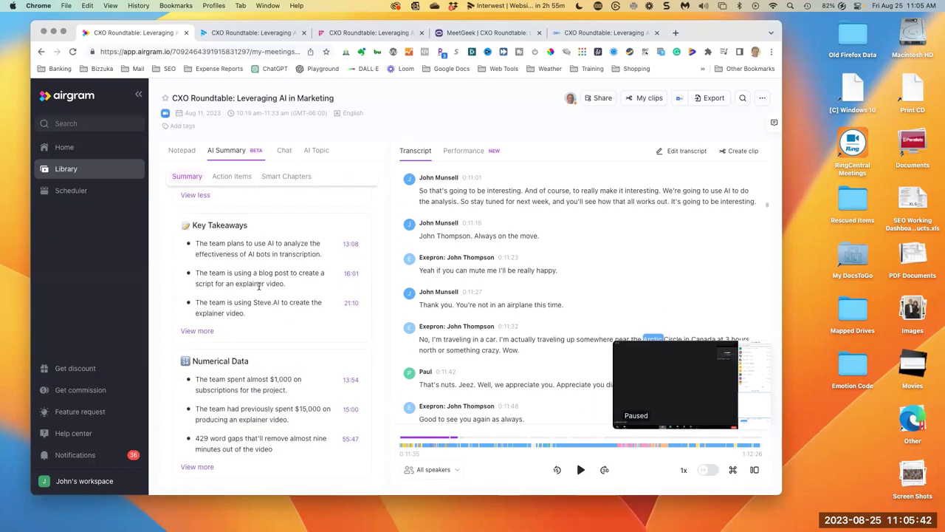
{"action": "left_click", "coordinate": [205, 331]}
{"action": "scroll", "coordinate": [249, 274], "scroll_direction": "down", "scroll_amount": 1}
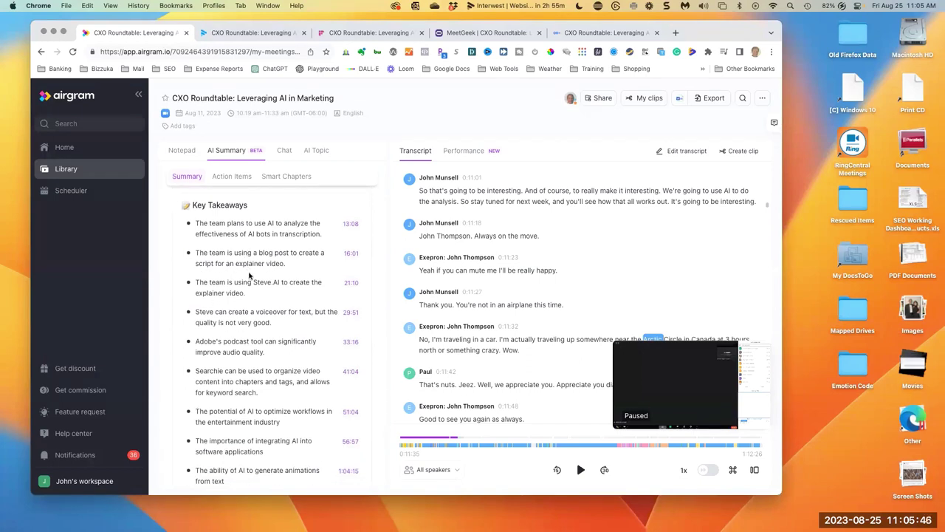
{"action": "scroll", "coordinate": [249, 275], "scroll_direction": "down", "scroll_amount": 1}
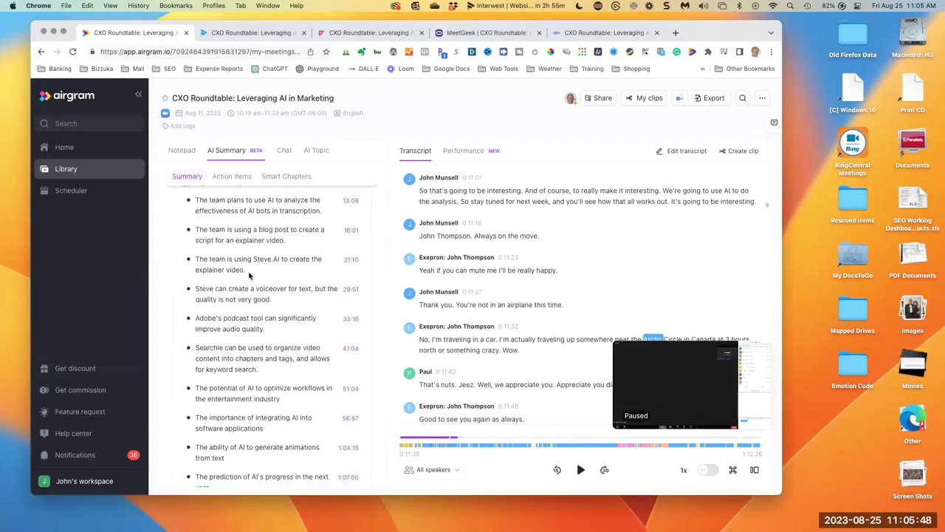
{"action": "scroll", "coordinate": [249, 275], "scroll_direction": "down", "scroll_amount": 1}
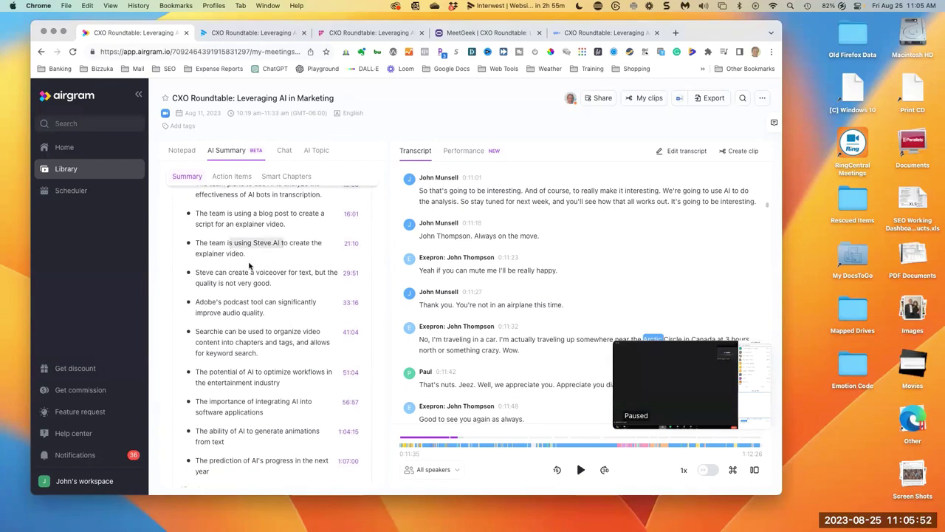
{"action": "scroll", "coordinate": [246, 266], "scroll_direction": "up", "scroll_amount": 2}
{"action": "scroll", "coordinate": [245, 263], "scroll_direction": "down", "scroll_amount": 4}
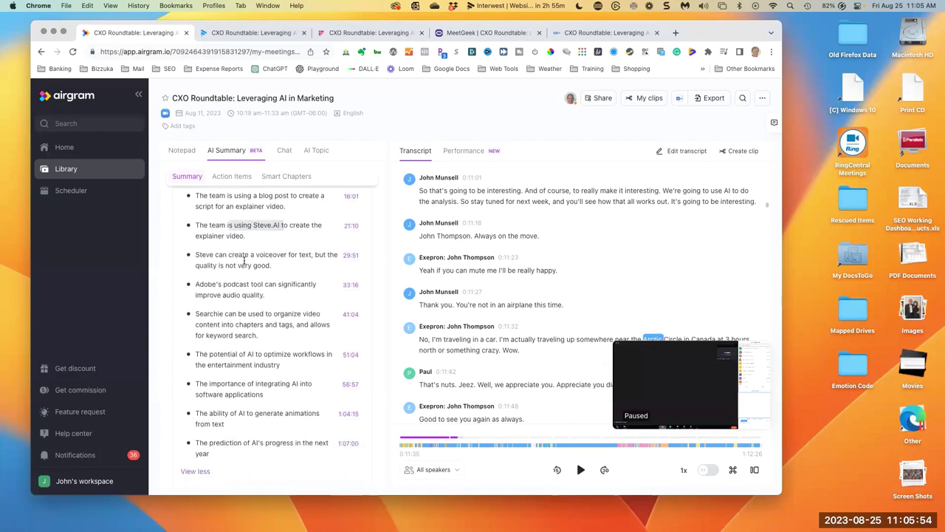
{"action": "scroll", "coordinate": [244, 260], "scroll_direction": "down", "scroll_amount": 3}
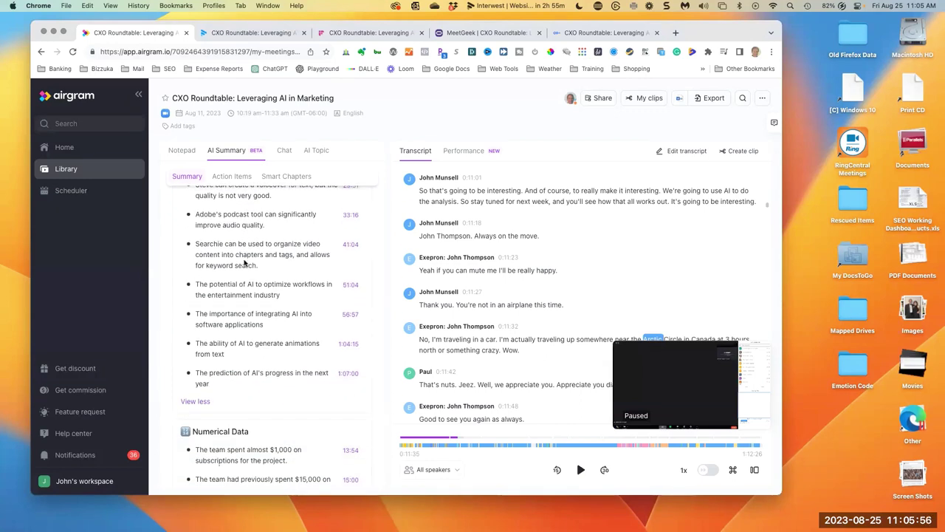
Step: Review the Numerical Data section that follows the key takeaways
{"action": "scroll", "coordinate": [244, 258], "scroll_direction": "down", "scroll_amount": 4}
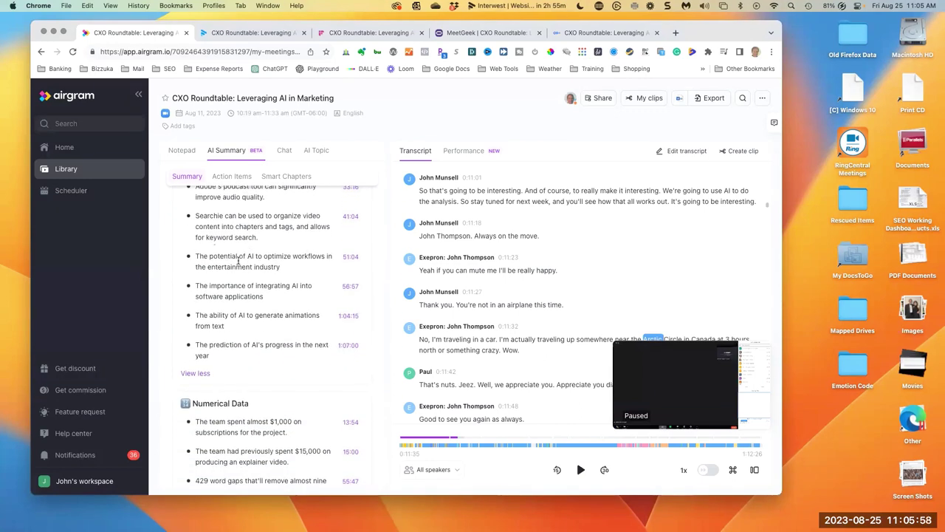
{"action": "scroll", "coordinate": [242, 263], "scroll_direction": "down", "scroll_amount": 5}
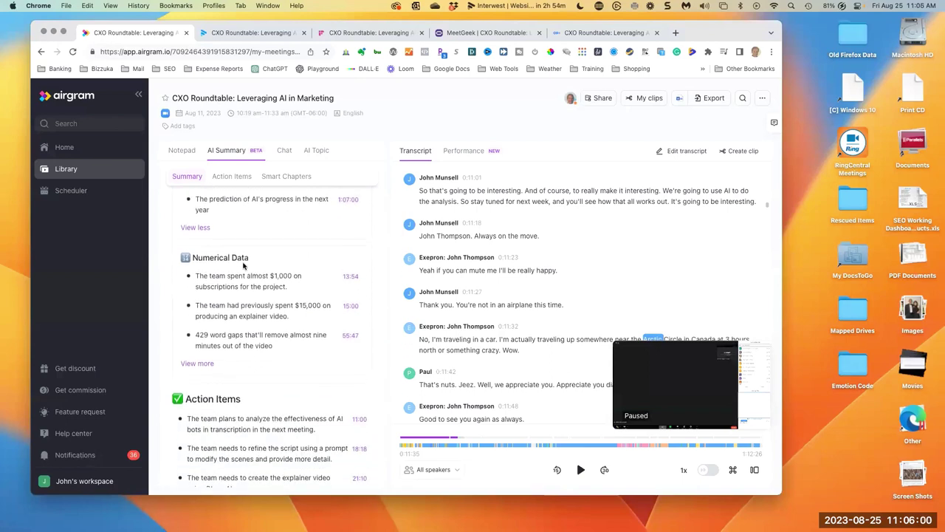
{"action": "scroll", "coordinate": [243, 264], "scroll_direction": "down", "scroll_amount": 2}
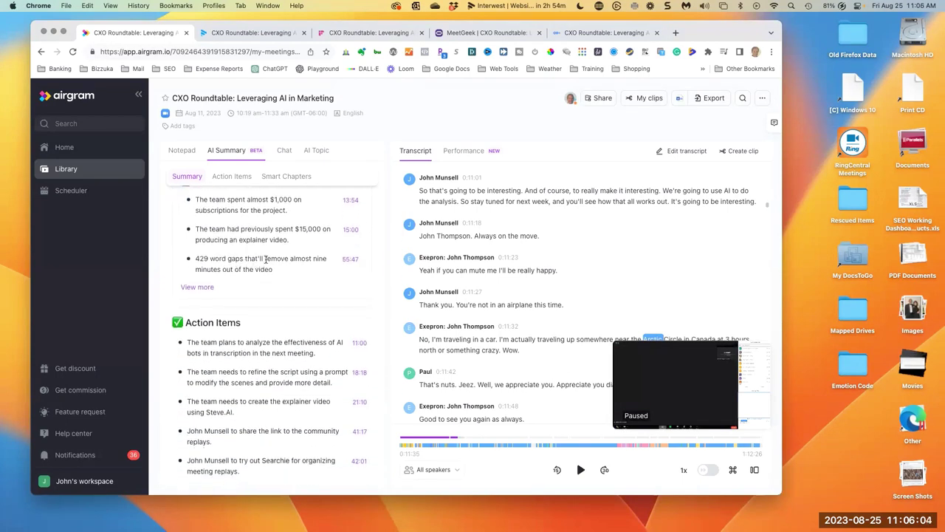
{"action": "scroll", "coordinate": [255, 262], "scroll_direction": "up", "scroll_amount": 1}
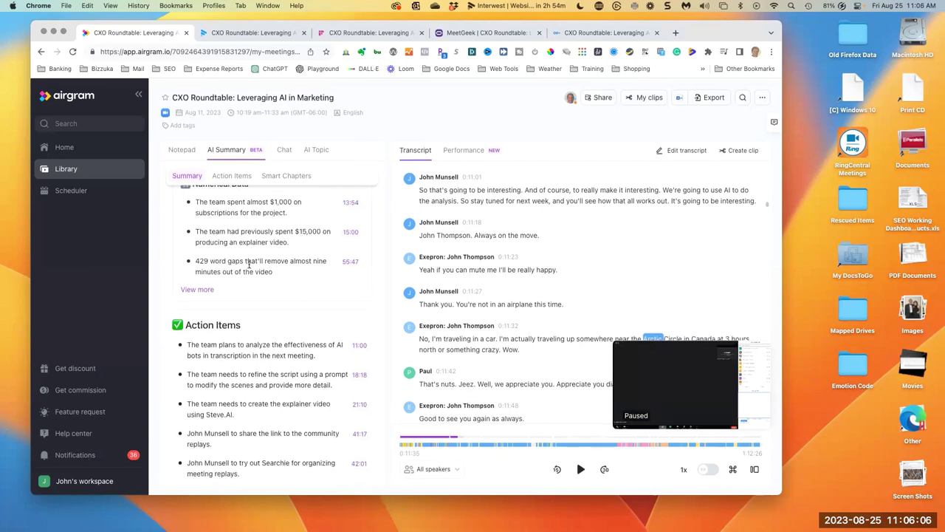
Step: Read through the Action Items that the AI summary lists for the meeting
{"action": "scroll", "coordinate": [249, 273], "scroll_direction": "down", "scroll_amount": 4}
{"action": "scroll", "coordinate": [251, 289], "scroll_direction": "down", "scroll_amount": 1}
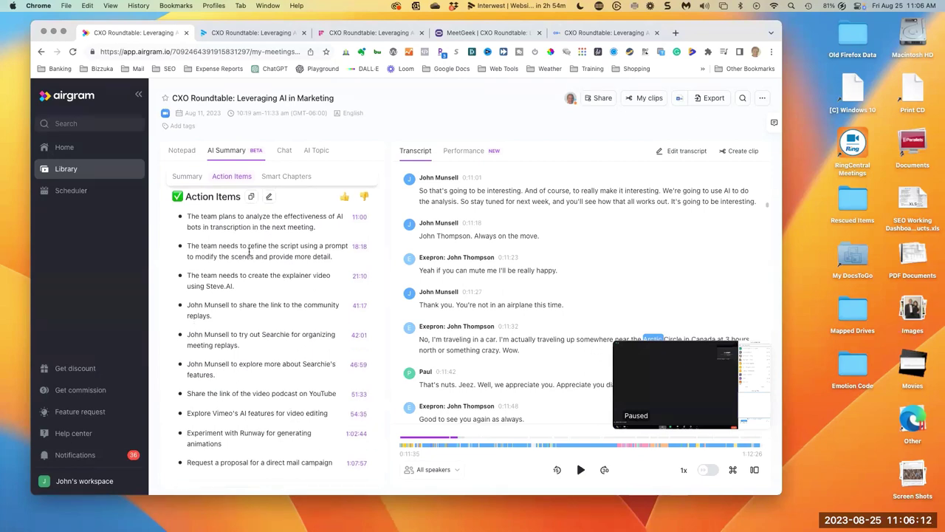
{"action": "scroll", "coordinate": [236, 252], "scroll_direction": "down", "scroll_amount": 1}
{"action": "scroll", "coordinate": [258, 247], "scroll_direction": "down", "scroll_amount": 1}
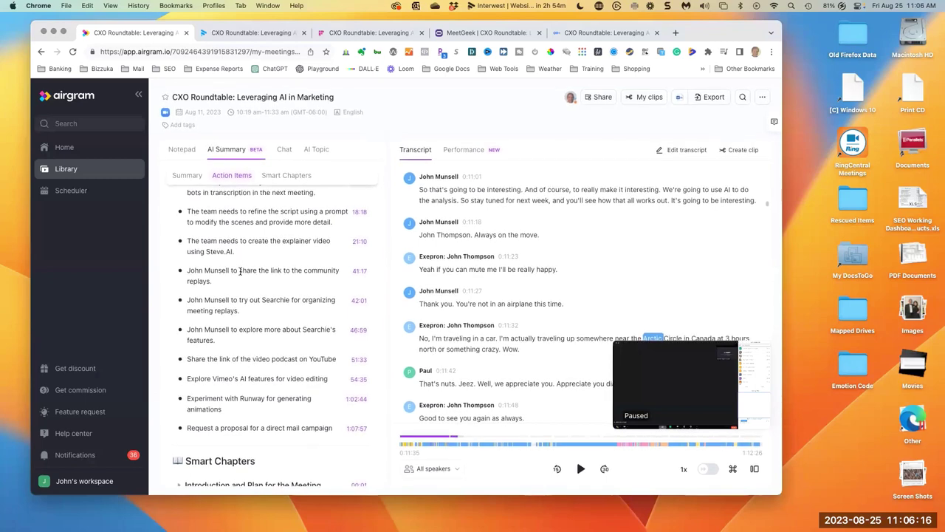
Step: View the Smart Chapters outline of the meeting, then return to the Action Items list
{"action": "scroll", "coordinate": [242, 303], "scroll_direction": "down", "scroll_amount": 9}
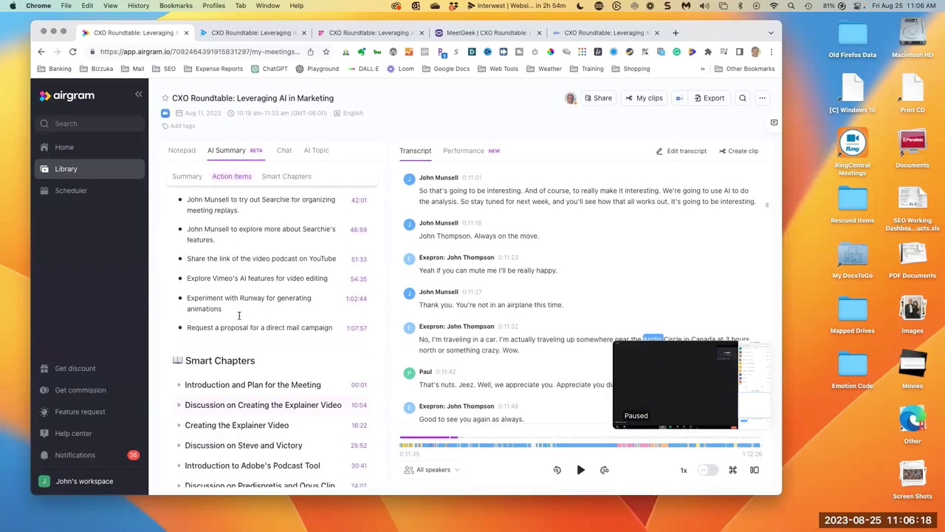
{"action": "scroll", "coordinate": [239, 316], "scroll_direction": "down", "scroll_amount": 3}
{"action": "scroll", "coordinate": [240, 319], "scroll_direction": "up", "scroll_amount": 4}
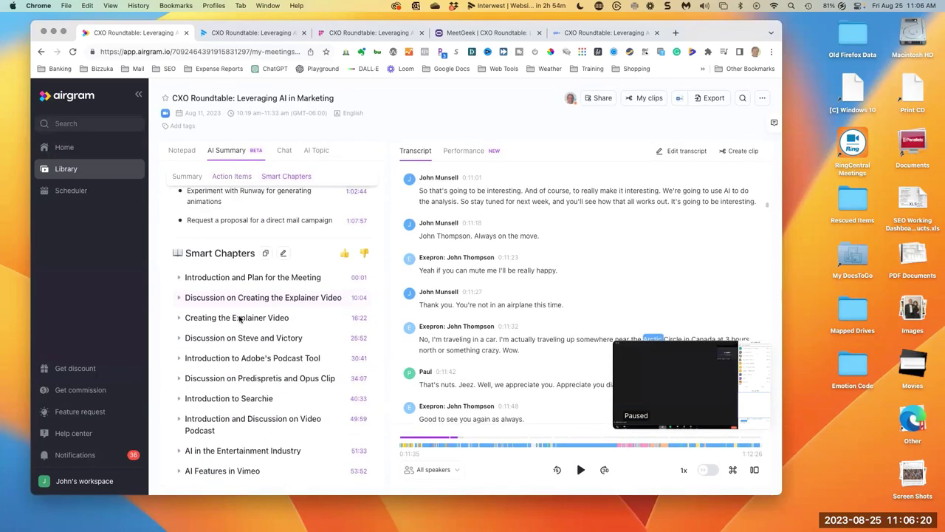
{"action": "scroll", "coordinate": [239, 318], "scroll_direction": "up", "scroll_amount": 10}
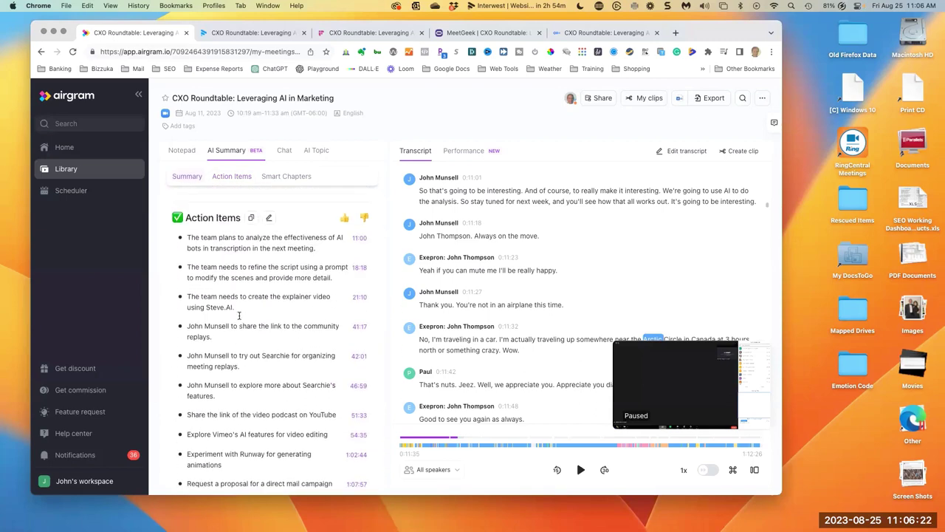
{"action": "scroll", "coordinate": [239, 319], "scroll_direction": "down", "scroll_amount": 3}
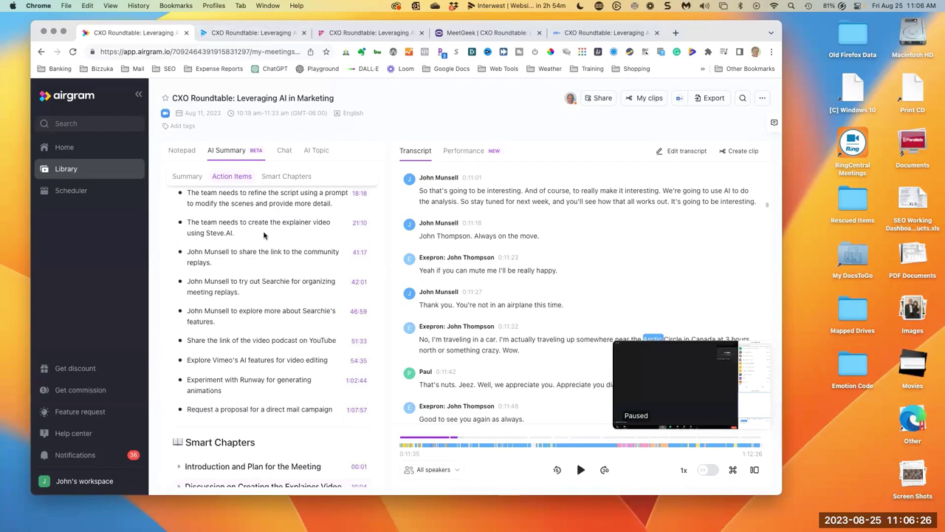
Step: Skim the rest of the Action Items list up to the Smart Chapters heading, then return to its beginning
{"action": "scroll", "coordinate": [260, 295], "scroll_direction": "down", "scroll_amount": 2}
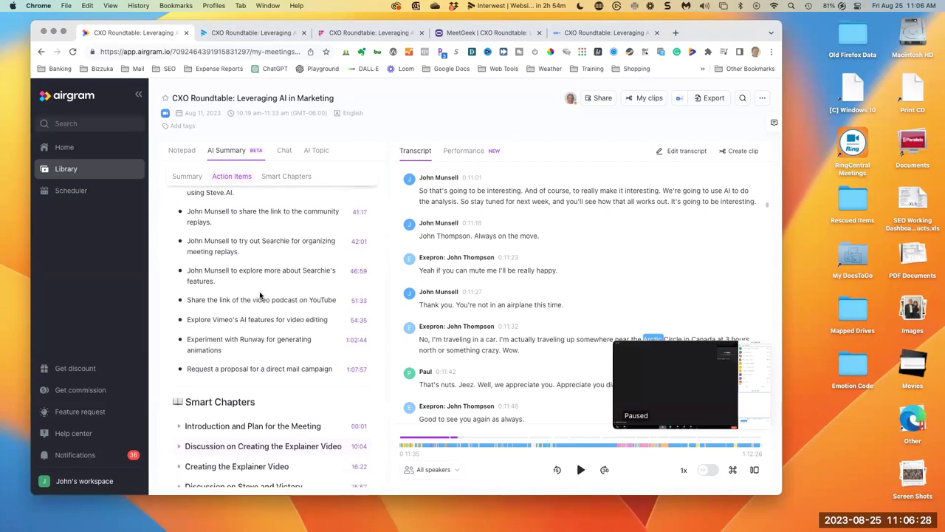
{"action": "scroll", "coordinate": [260, 292], "scroll_direction": "up", "scroll_amount": 3}
{"action": "scroll", "coordinate": [260, 293], "scroll_direction": "down", "scroll_amount": 2}
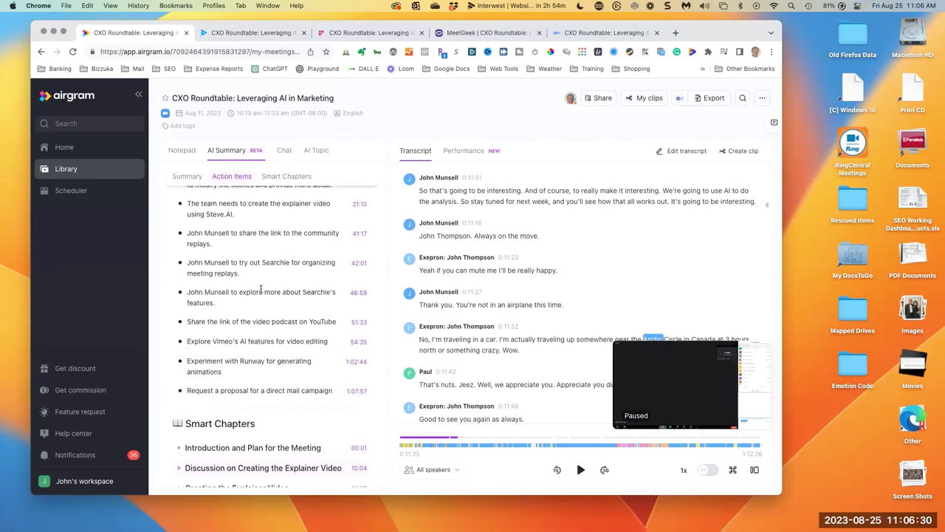
{"action": "scroll", "coordinate": [261, 289], "scroll_direction": "up", "scroll_amount": 4}
{"action": "scroll", "coordinate": [261, 289], "scroll_direction": "up", "scroll_amount": 3}
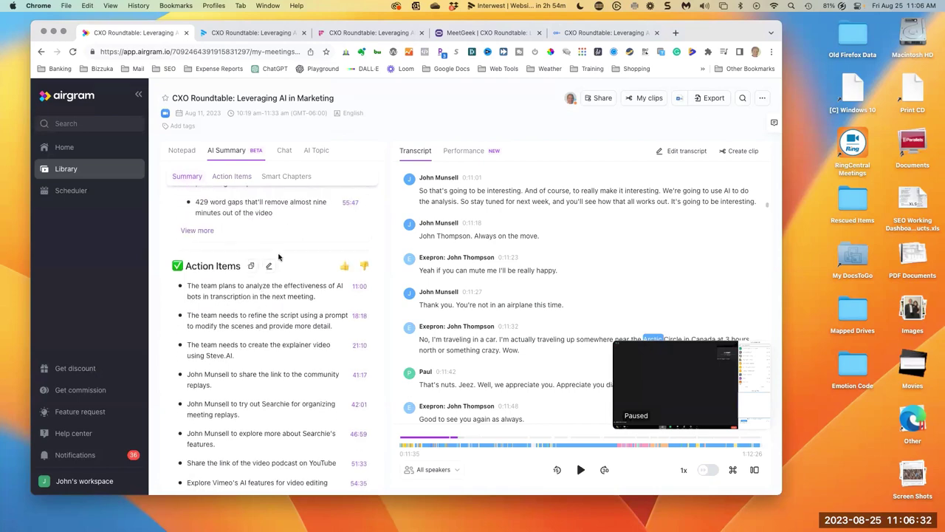
Step: Copy the entire AI summary of the meeting in Airgram
{"action": "scroll", "coordinate": [255, 257], "scroll_direction": "down", "scroll_amount": 10}
{"action": "scroll", "coordinate": [279, 253], "scroll_direction": "up", "scroll_amount": 10}
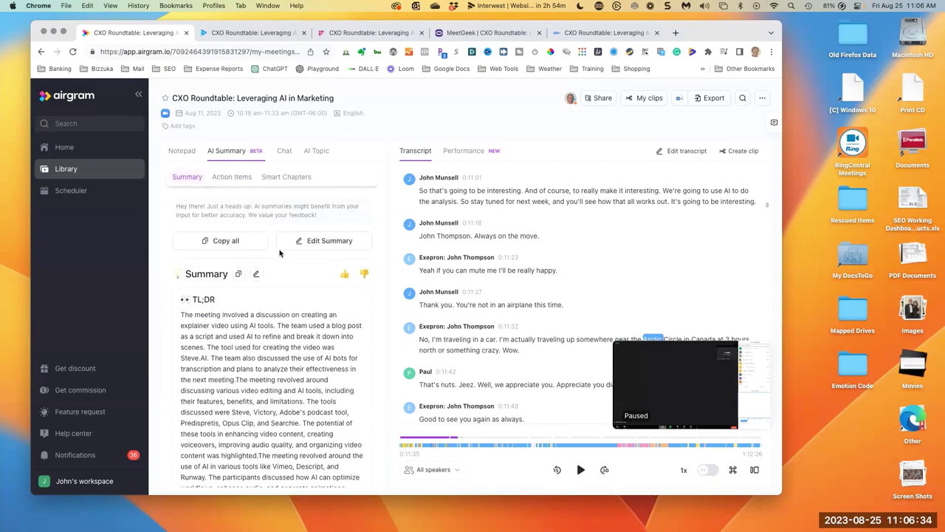
{"action": "left_click", "coordinate": [234, 244]}
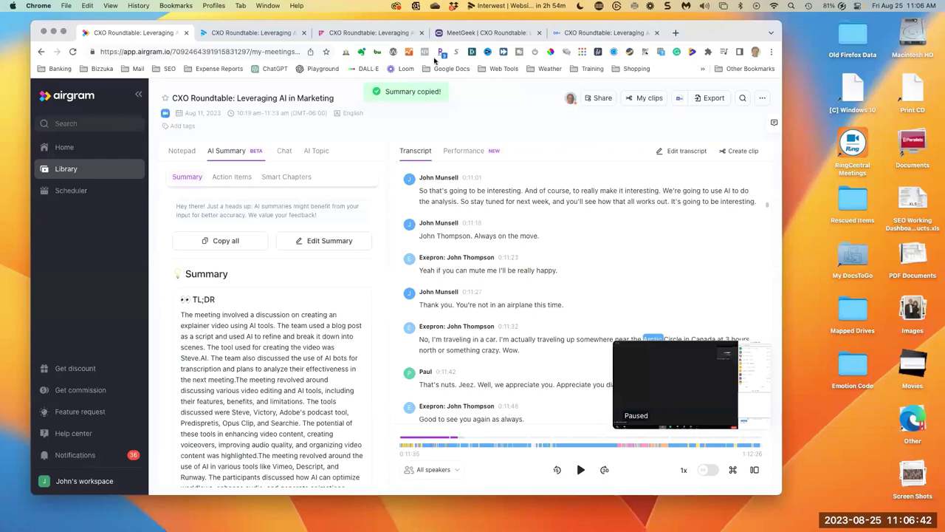
Step: Create a blank Google Docs document and paste the copied Airgram summary into it
{"action": "left_click", "coordinate": [582, 52]}
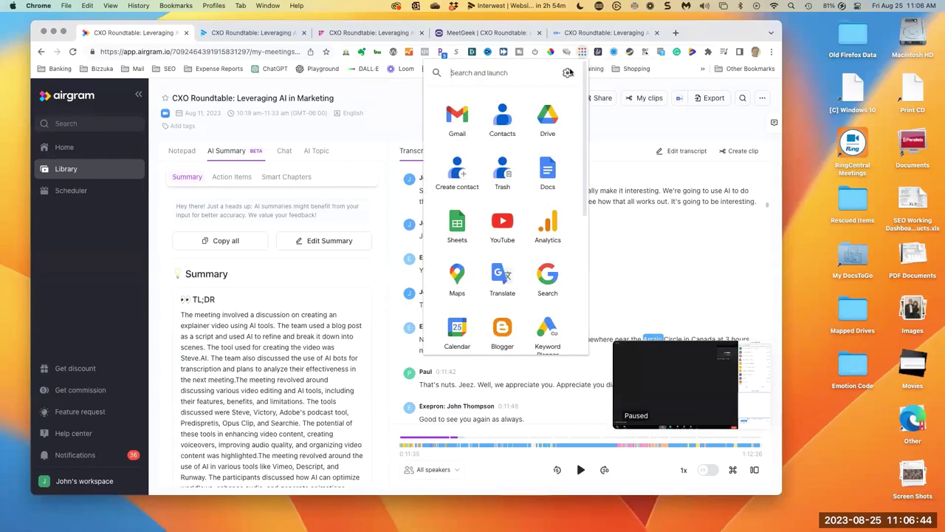
{"action": "left_click", "coordinate": [547, 171]}
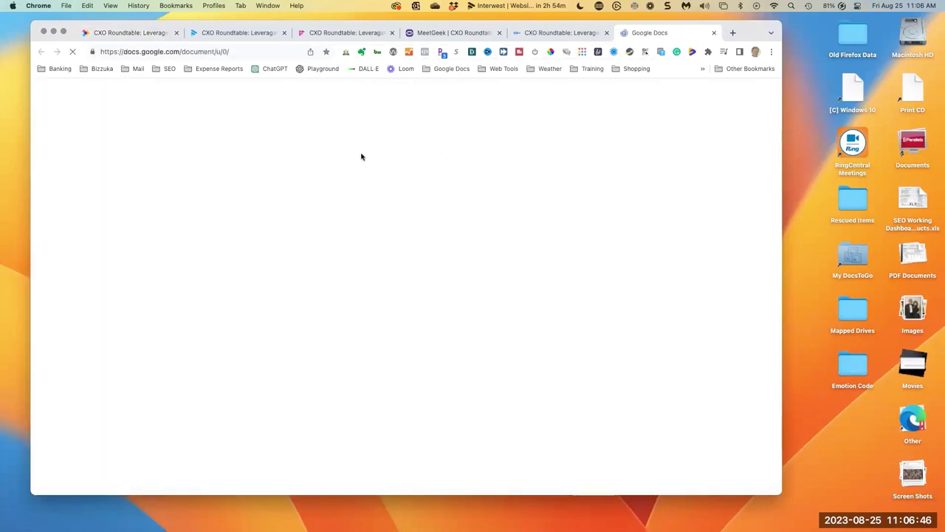
{"action": "left_click", "coordinate": [755, 468]}
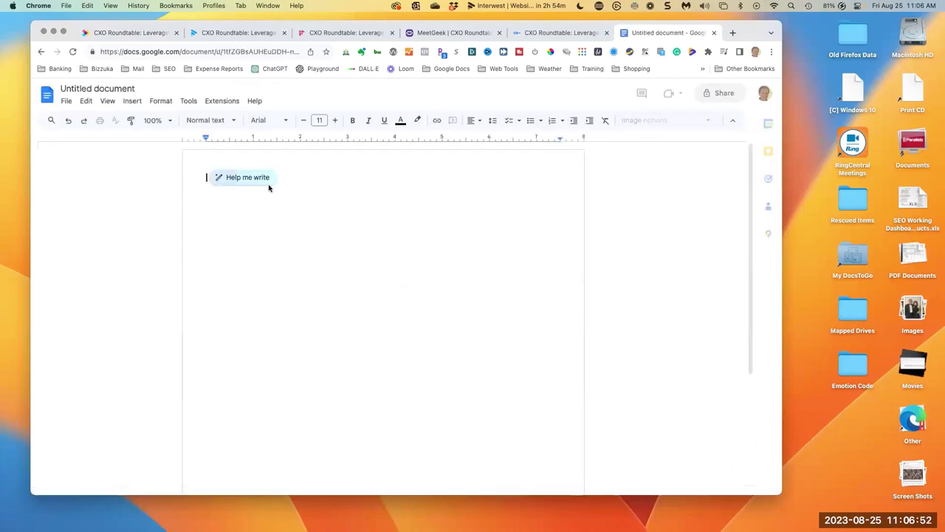
{"action": "key", "text": "super+v"}
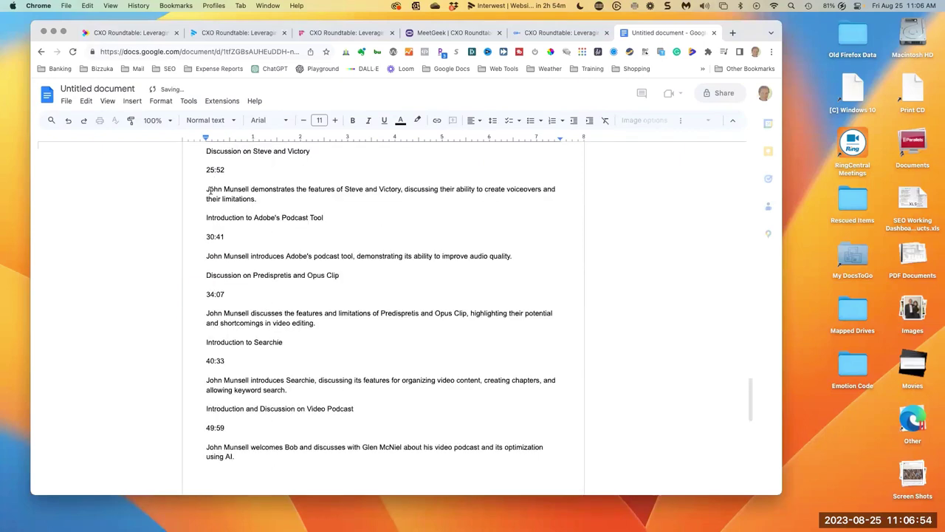
{"action": "scroll", "coordinate": [303, 212], "scroll_direction": "down", "scroll_amount": 5}
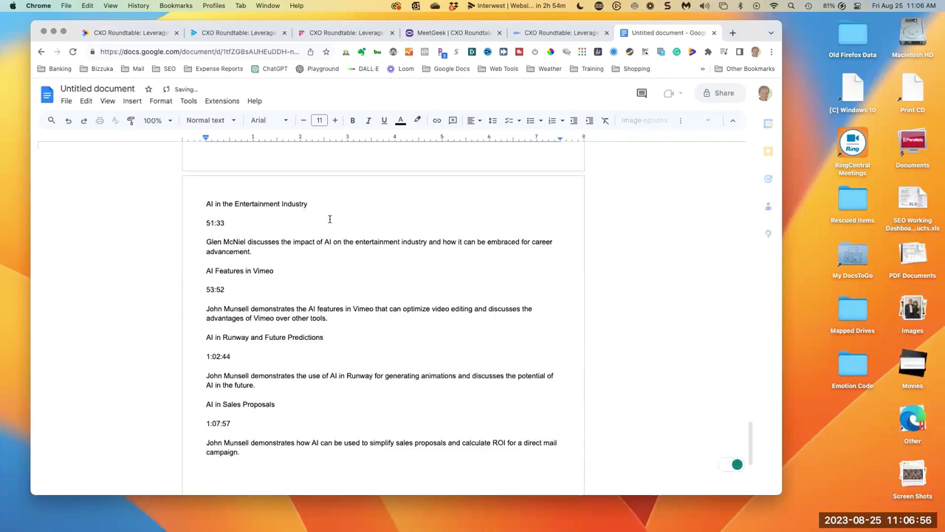
Step: Return to Airgram's AI summary, check Fathom's summary copy option for comparison, and go back to Airgram
{"action": "left_click", "coordinate": [158, 34]}
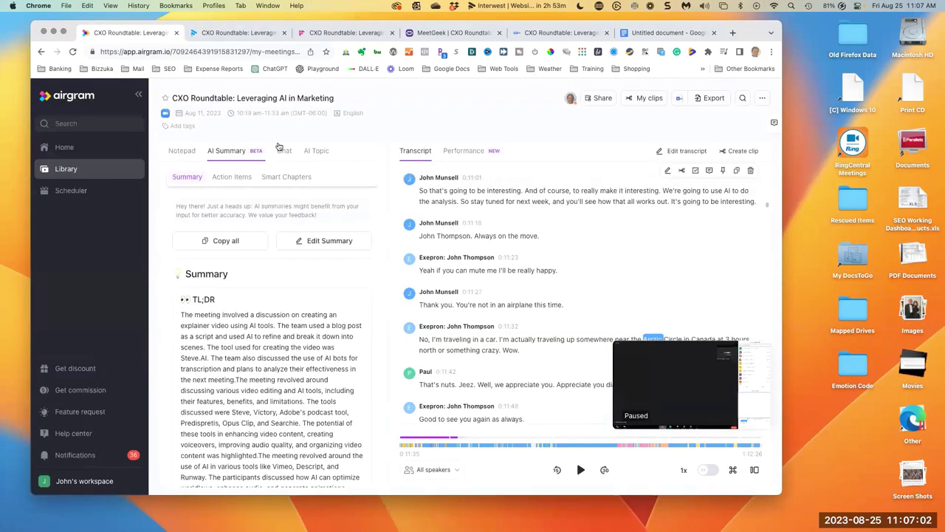
{"action": "scroll", "coordinate": [272, 308], "scroll_direction": "down", "scroll_amount": 5}
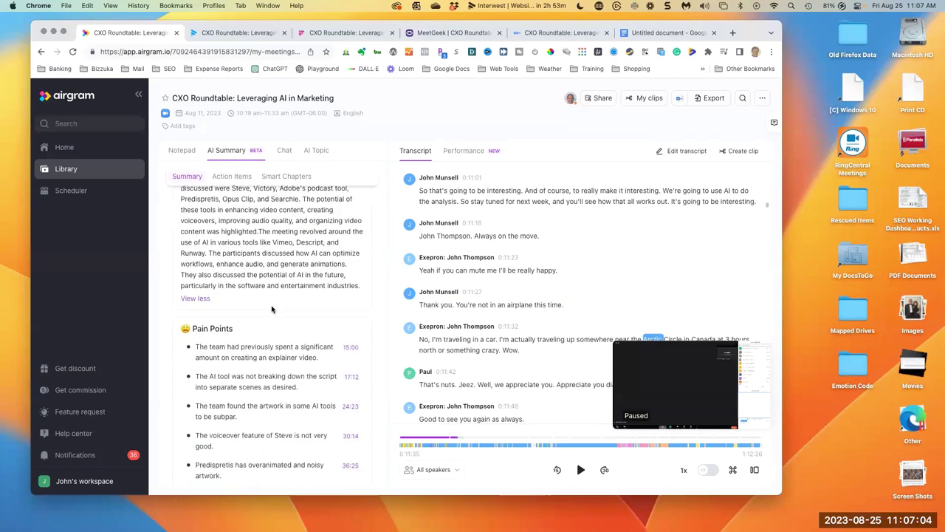
{"action": "scroll", "coordinate": [272, 308], "scroll_direction": "up", "scroll_amount": 5}
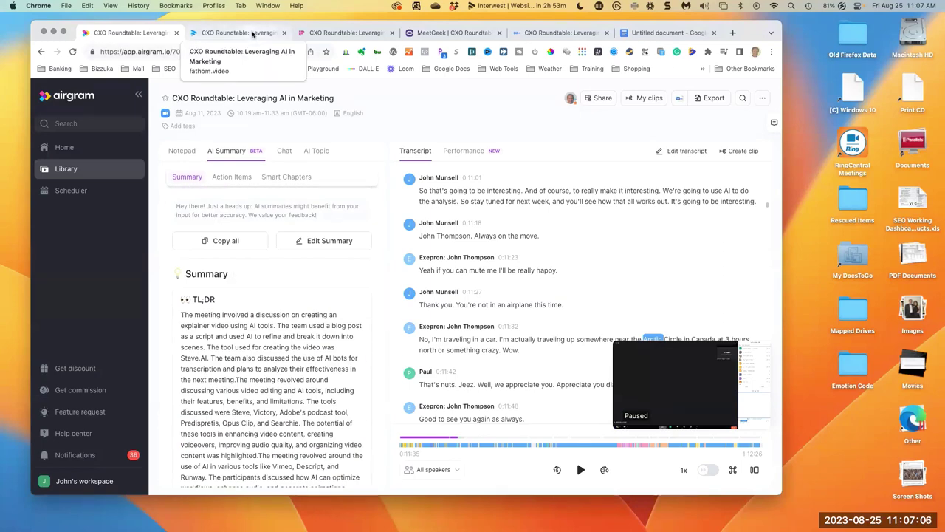
{"action": "left_click", "coordinate": [252, 34]}
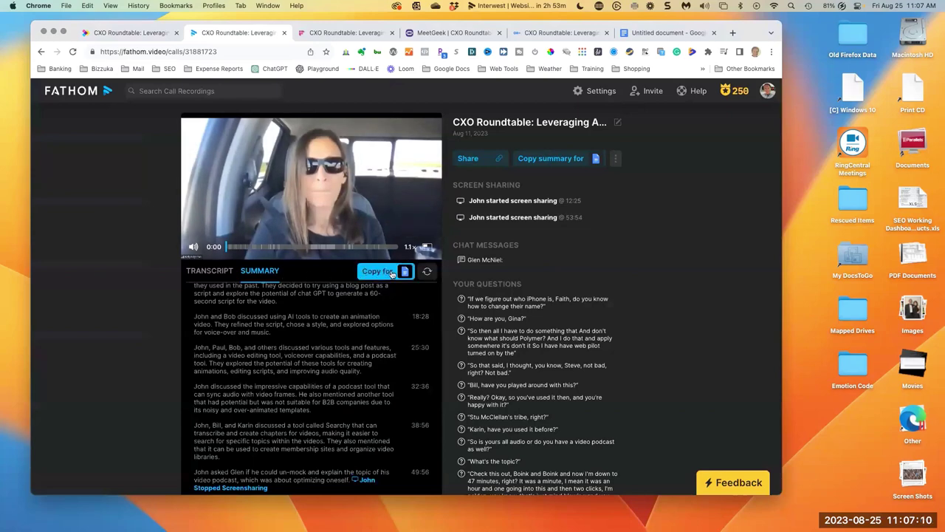
{"action": "left_click", "coordinate": [147, 34]}
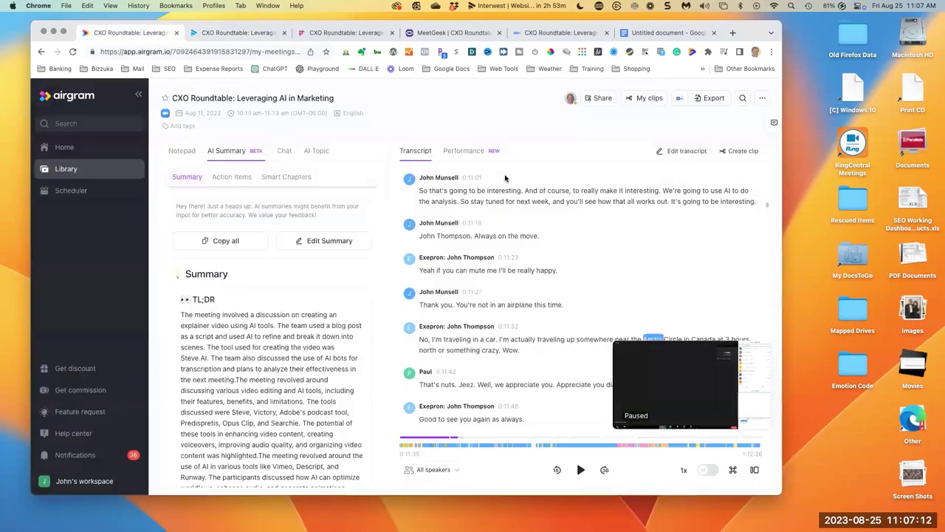
Step: View the export formats Airgram offers for the meeting, then close the list without exporting
{"action": "scroll", "coordinate": [575, 180], "scroll_direction": "up", "scroll_amount": 2}
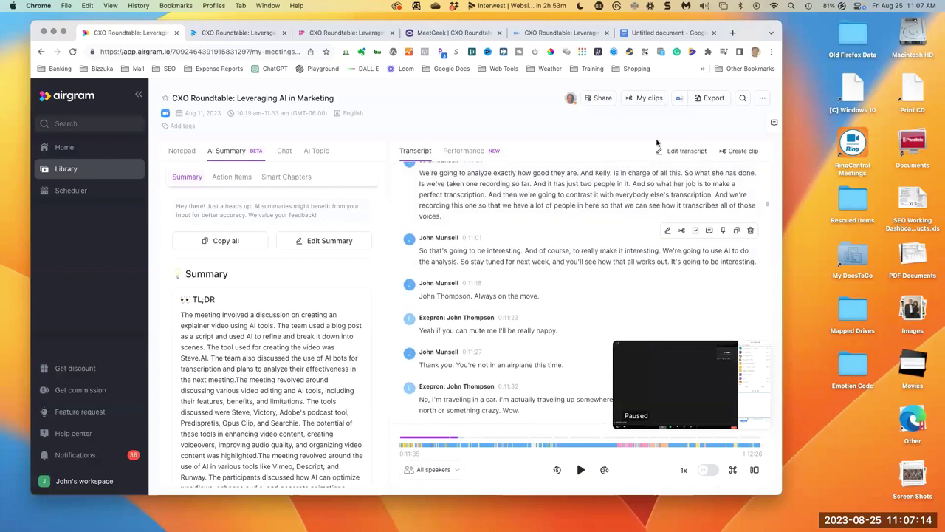
{"action": "left_click", "coordinate": [706, 98]}
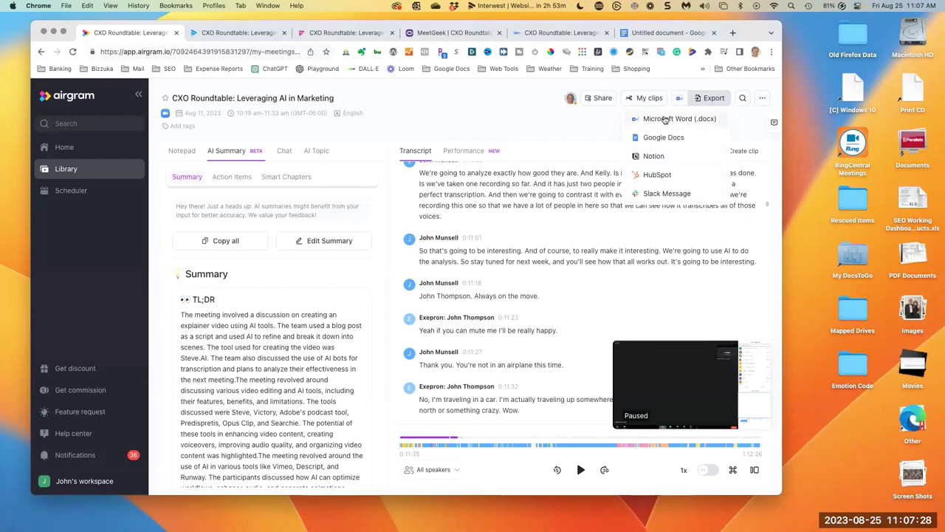
{"action": "left_click", "coordinate": [576, 129]}
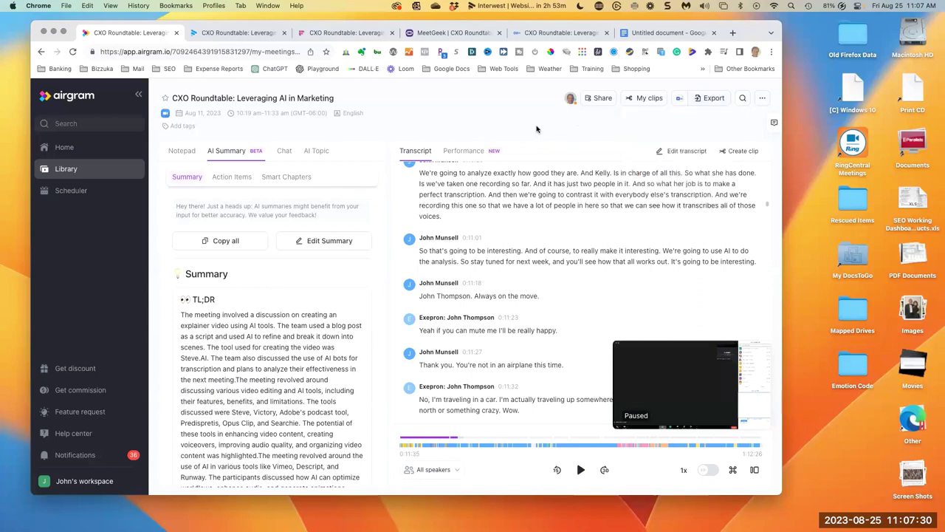
Step: Switch to Fathom and copy its AI summary of the meeting for Microsoft Word
{"action": "left_click", "coordinate": [253, 33]}
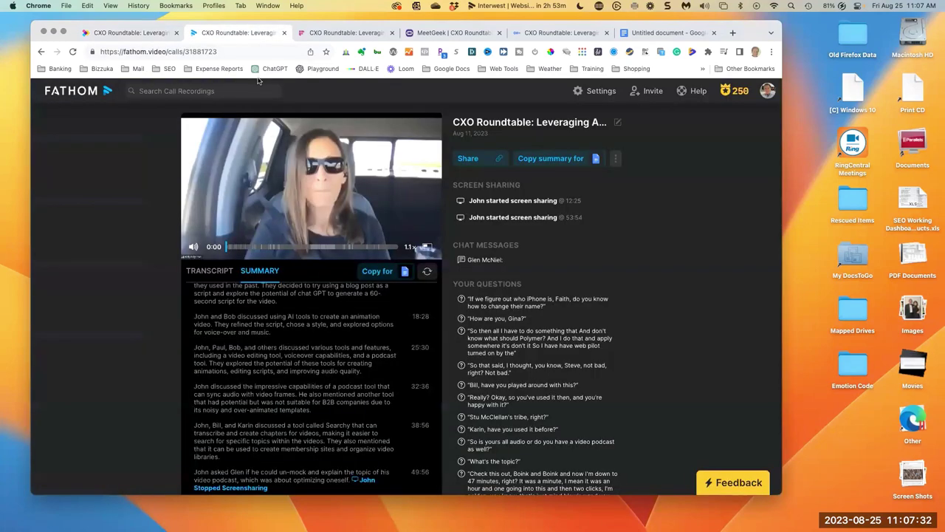
{"action": "left_click", "coordinate": [399, 271]}
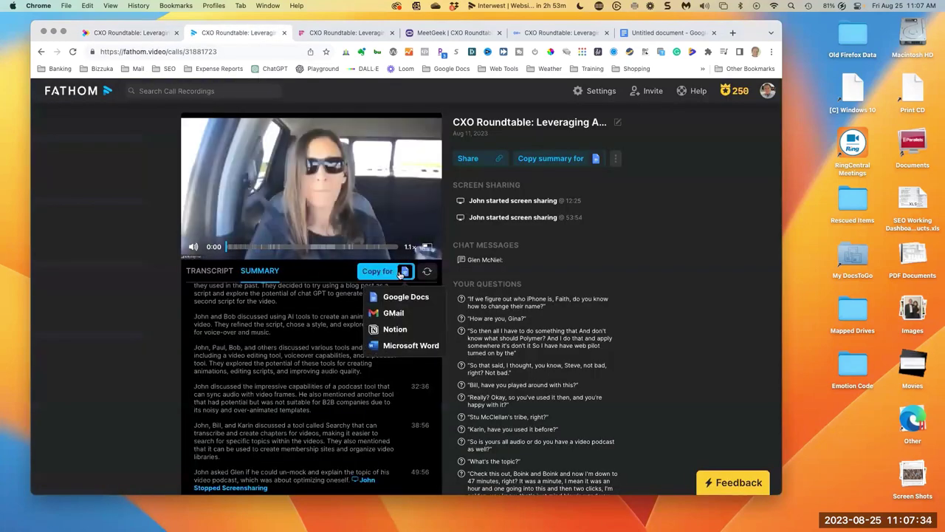
{"action": "left_click", "coordinate": [404, 345]}
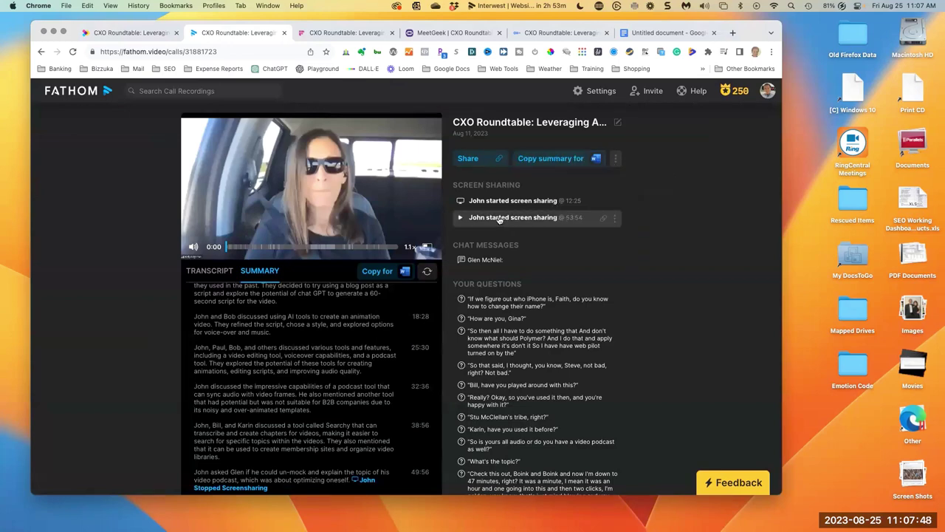
Step: Switch to Fireflies, view the sharing options for the meeting, and close them without sharing
{"action": "left_click", "coordinate": [350, 34]}
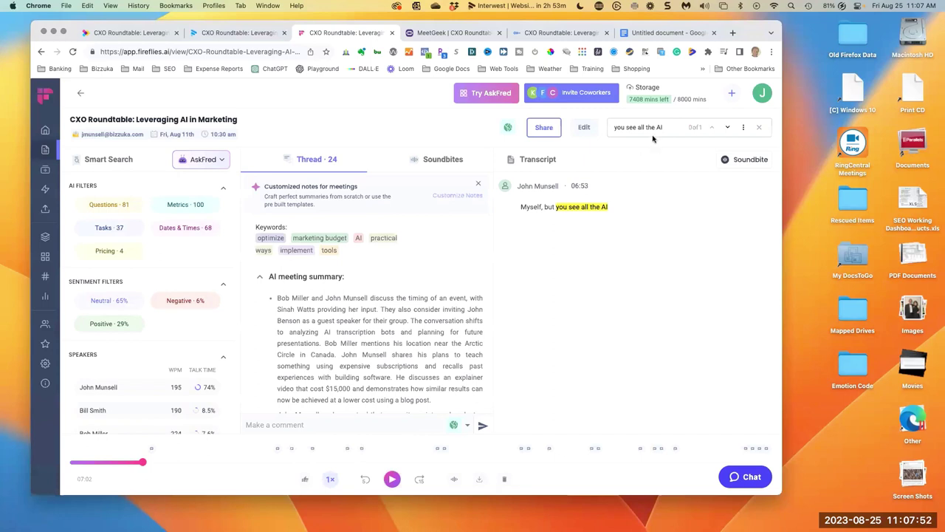
{"action": "left_click", "coordinate": [544, 128]}
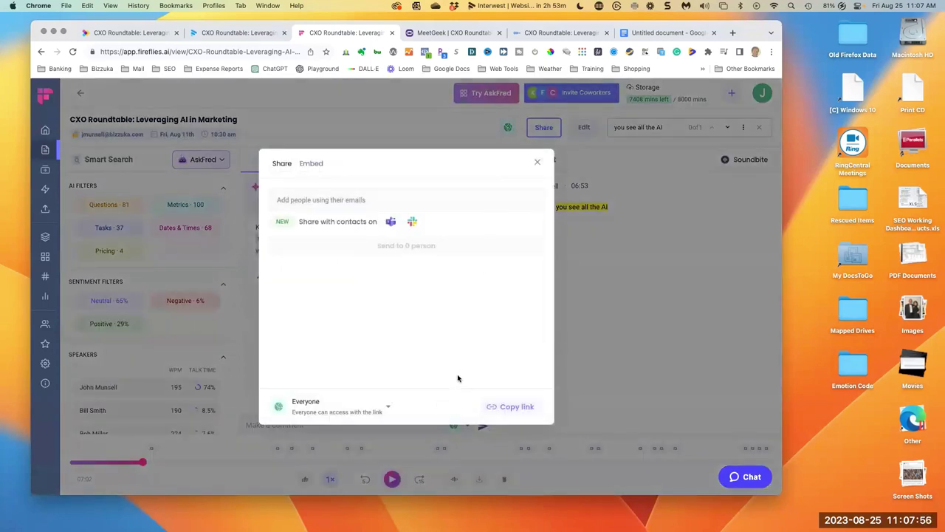
{"action": "left_click", "coordinate": [537, 162]}
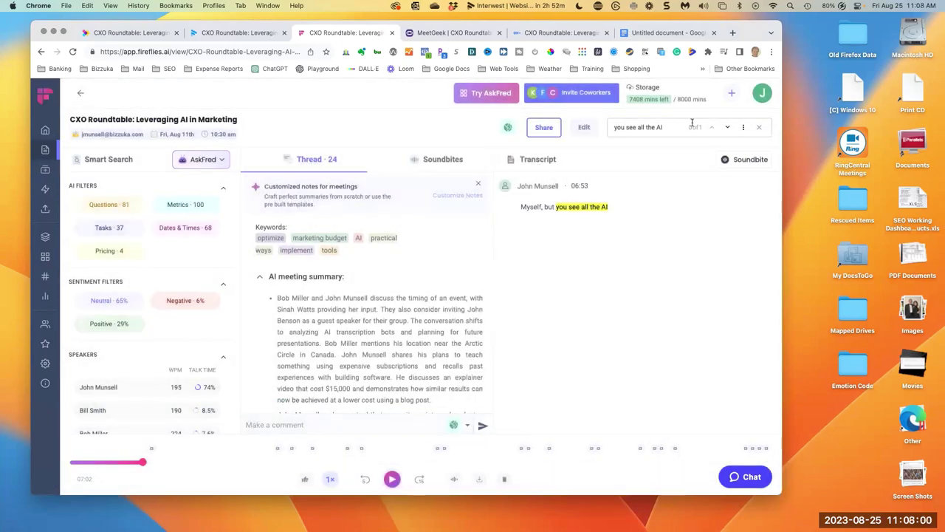
Step: Clear the Fireflies transcript search for "you see all the AI" and skim the AI meeting summary
{"action": "left_click", "coordinate": [745, 128]}
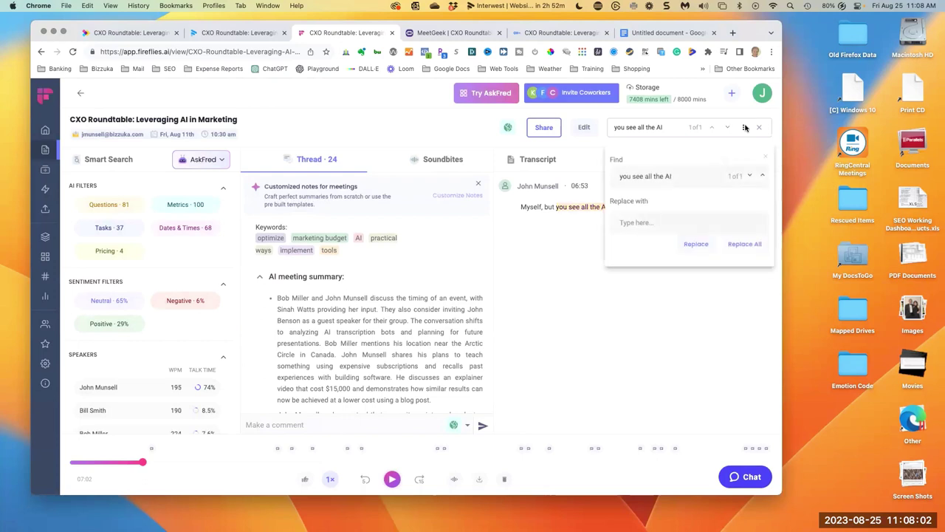
{"action": "left_click", "coordinate": [745, 127]}
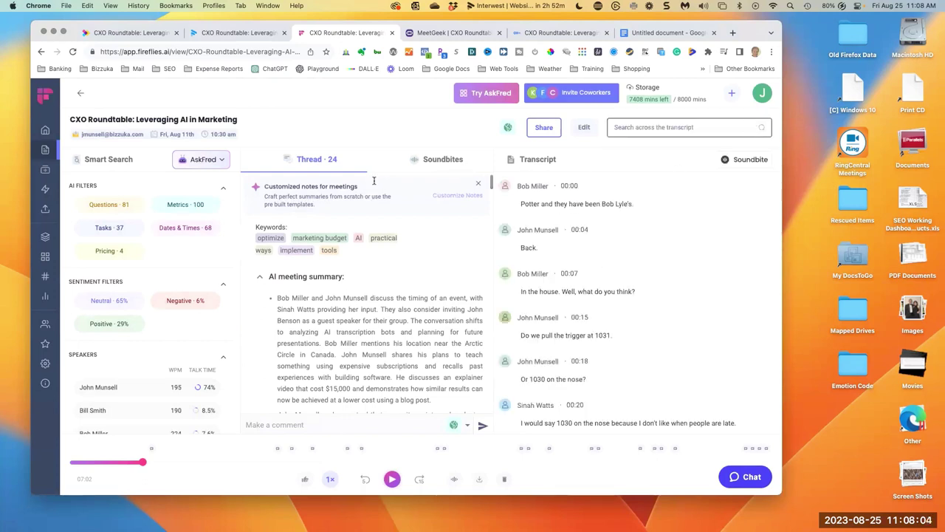
{"action": "scroll", "coordinate": [382, 229], "scroll_direction": "down", "scroll_amount": 2}
{"action": "scroll", "coordinate": [382, 229], "scroll_direction": "up", "scroll_amount": 1}
{"action": "scroll", "coordinate": [600, 266], "scroll_direction": "down", "scroll_amount": 3}
{"action": "scroll", "coordinate": [600, 265], "scroll_direction": "up", "scroll_amount": 3}
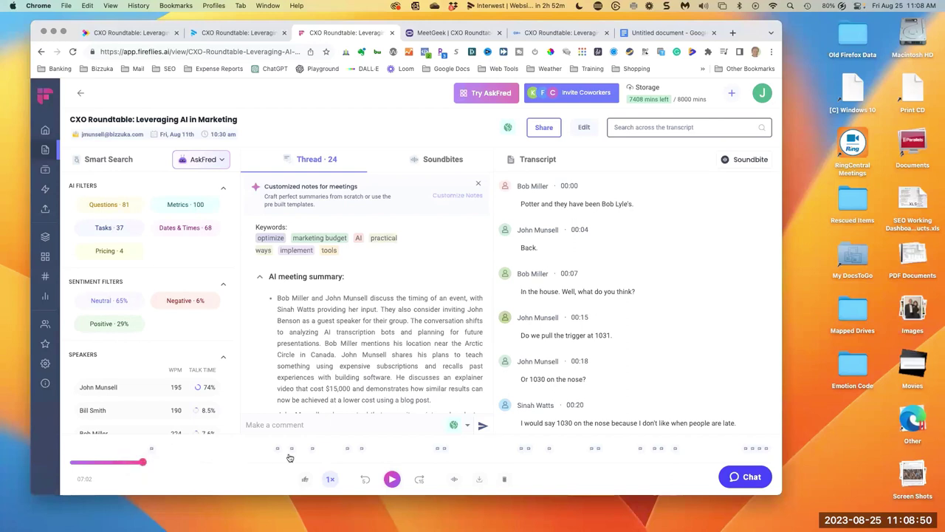
Step: Download the Fireflies transcript as DOCX with both timestamp and speaker included
{"action": "left_click", "coordinate": [481, 482]}
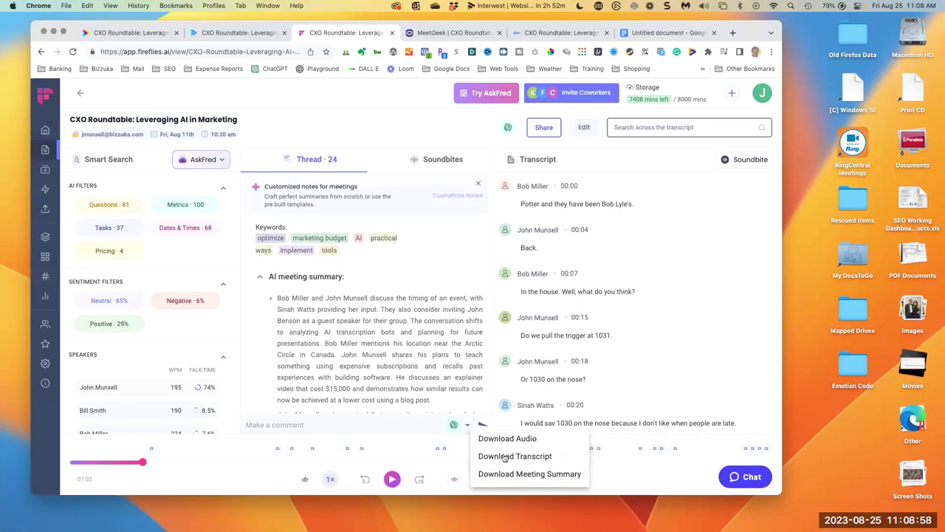
{"action": "left_click", "coordinate": [505, 456]}
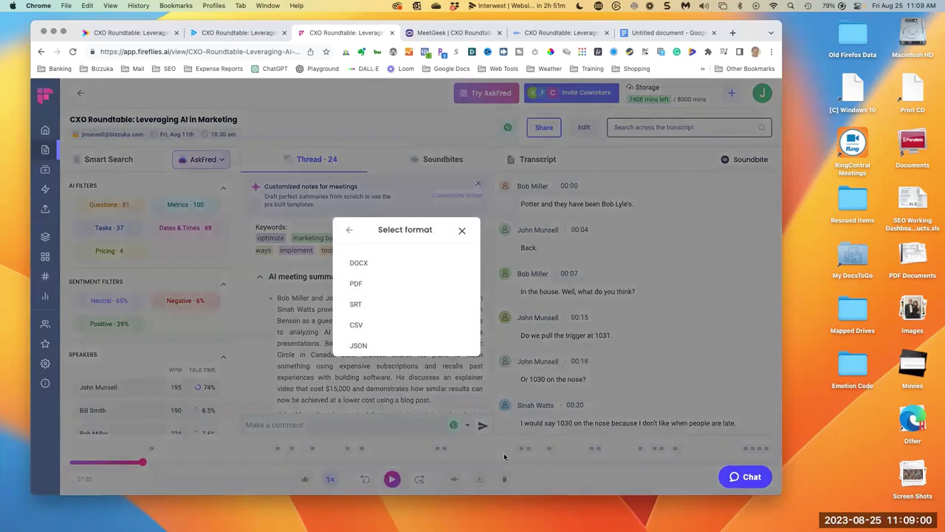
{"action": "left_click", "coordinate": [373, 264]}
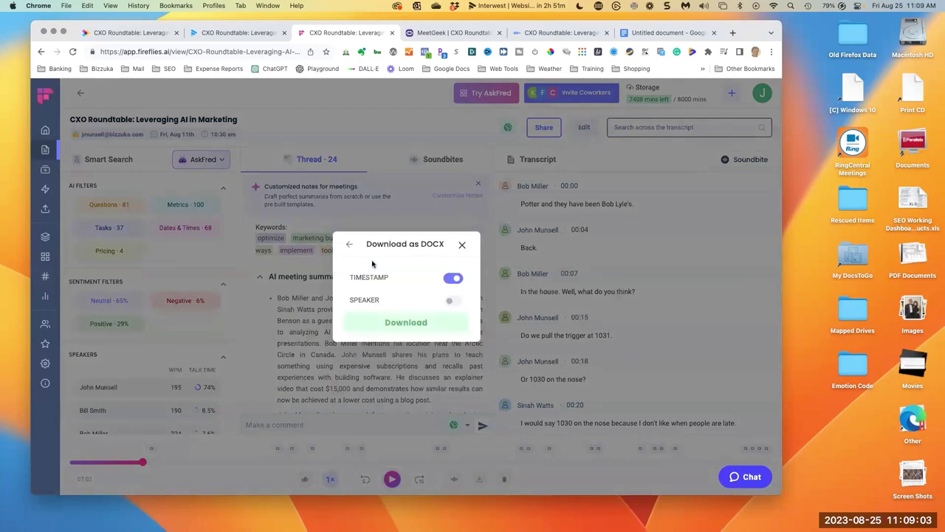
{"action": "left_click", "coordinate": [451, 301]}
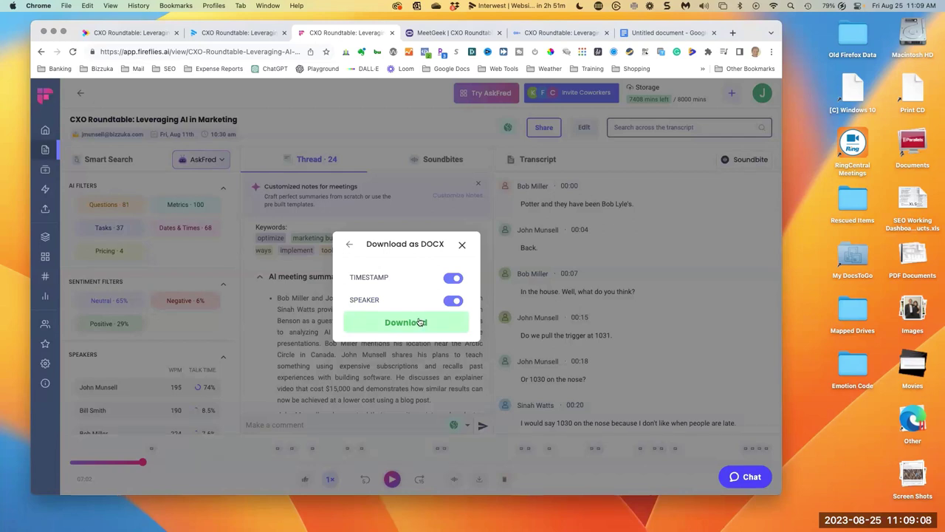
{"action": "left_click", "coordinate": [418, 323]}
{"action": "left_click", "coordinate": [418, 322]}
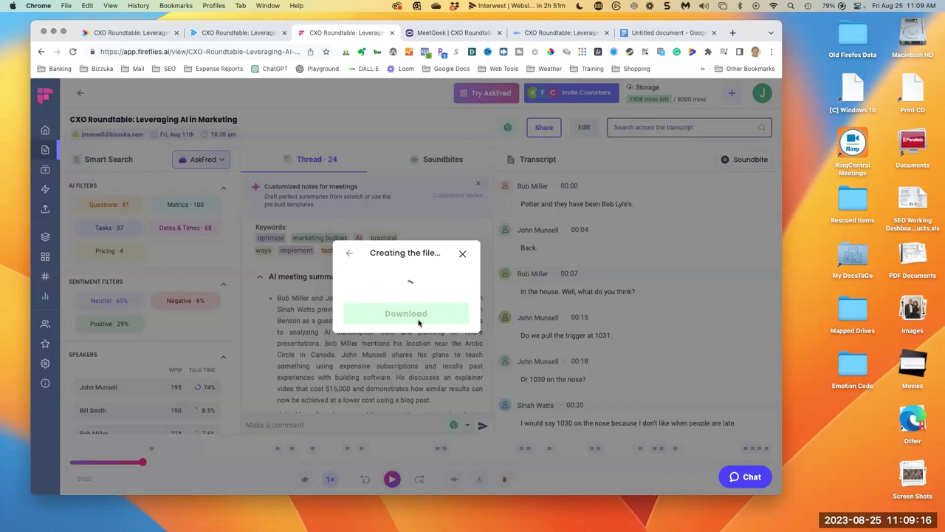
Step: Try to download MeetGeek's transcript as DOCX, and save the pending Fireflies transcript file in the Software folder
{"action": "left_click", "coordinate": [469, 32]}
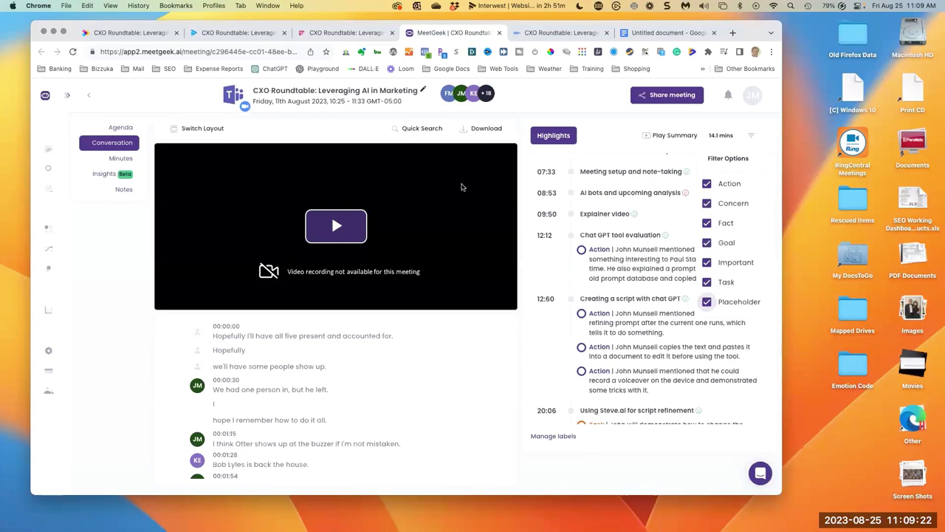
{"action": "left_click", "coordinate": [482, 129]}
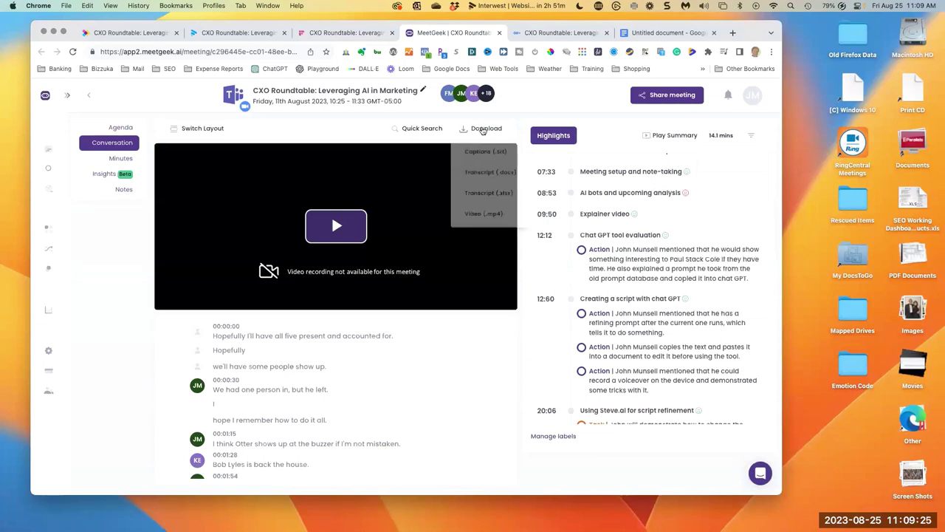
{"action": "left_click", "coordinate": [485, 177]}
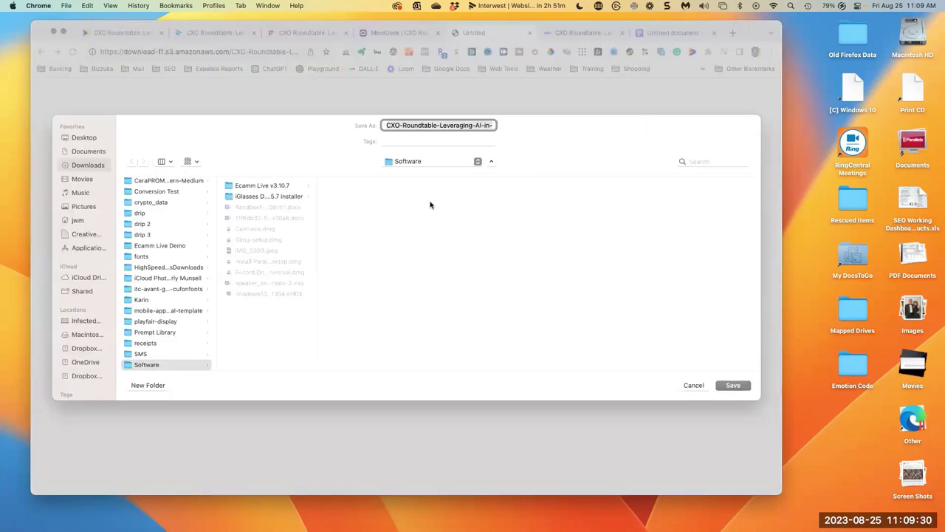
{"action": "left_click", "coordinate": [726, 386]}
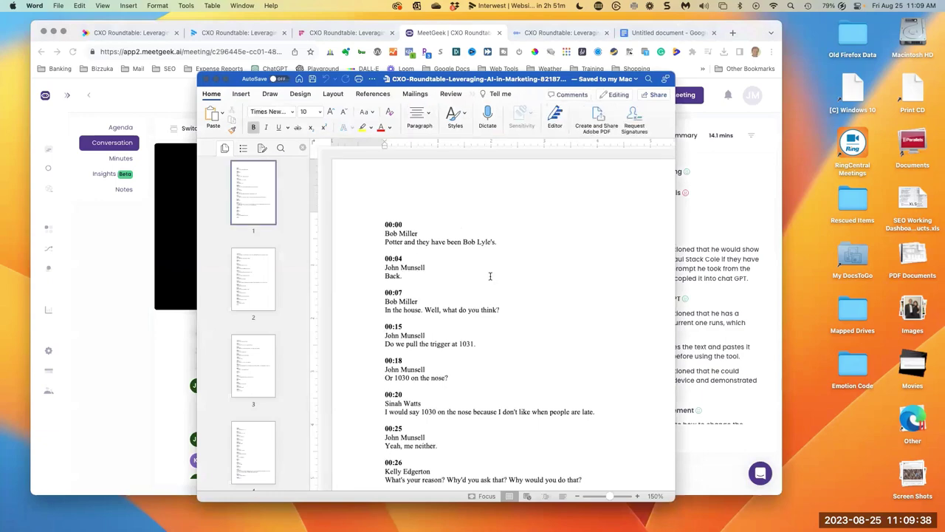
Step: Skim the Fireflies transcript in Word for timestamps and speaker names, moving its window aside to uncover MeetGeek
{"action": "scroll", "coordinate": [447, 273], "scroll_direction": "down", "scroll_amount": 10}
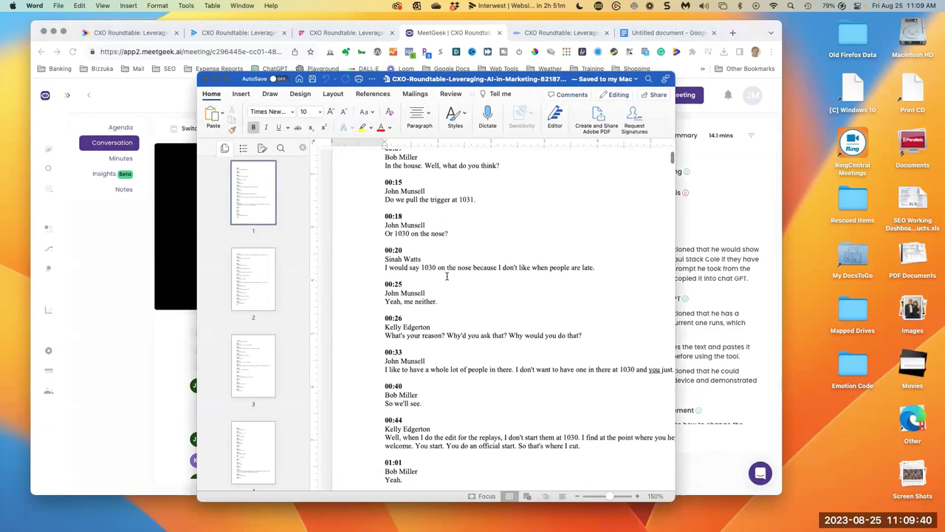
{"action": "scroll", "coordinate": [447, 275], "scroll_direction": "down", "scroll_amount": 3}
{"action": "scroll", "coordinate": [447, 275], "scroll_direction": "up", "scroll_amount": 15}
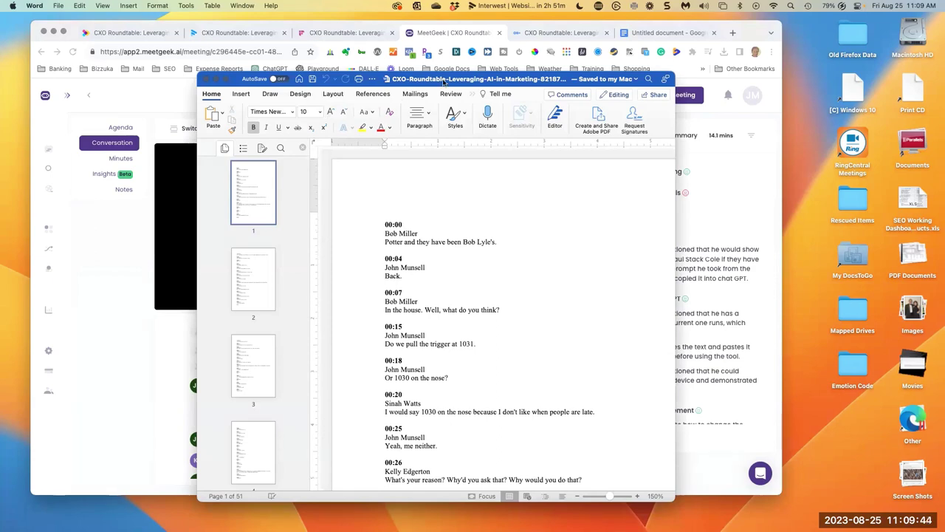
{"action": "left_click_drag", "start_coordinate": [443, 81], "coordinate": [675, 71]}
{"action": "scroll", "coordinate": [649, 241], "scroll_direction": "down", "scroll_amount": 20}
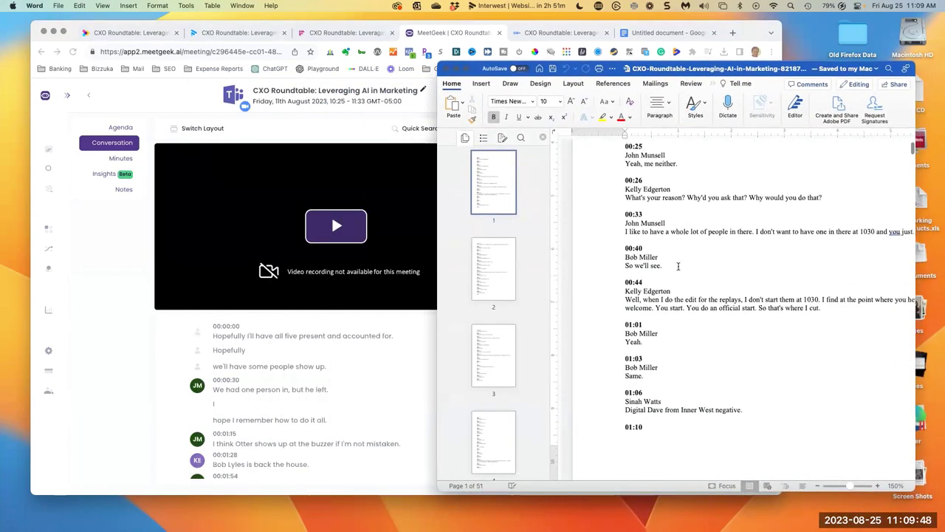
{"action": "scroll", "coordinate": [678, 268], "scroll_direction": "up", "scroll_amount": 20}
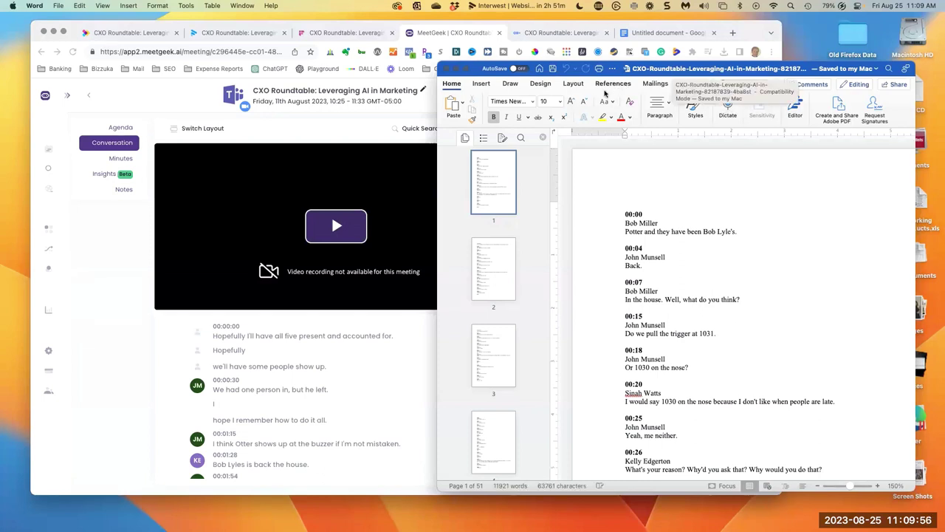
Step: Switch to Otter and set the transcript export to show speaker names and timestamps and combine paragraphs of the same speaker
{"action": "left_click", "coordinate": [490, 41]}
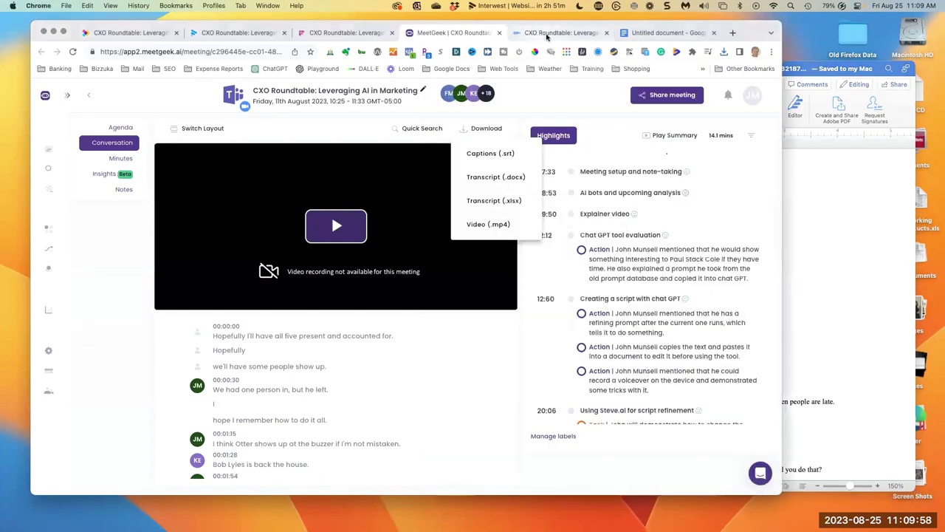
{"action": "left_click", "coordinate": [547, 34]}
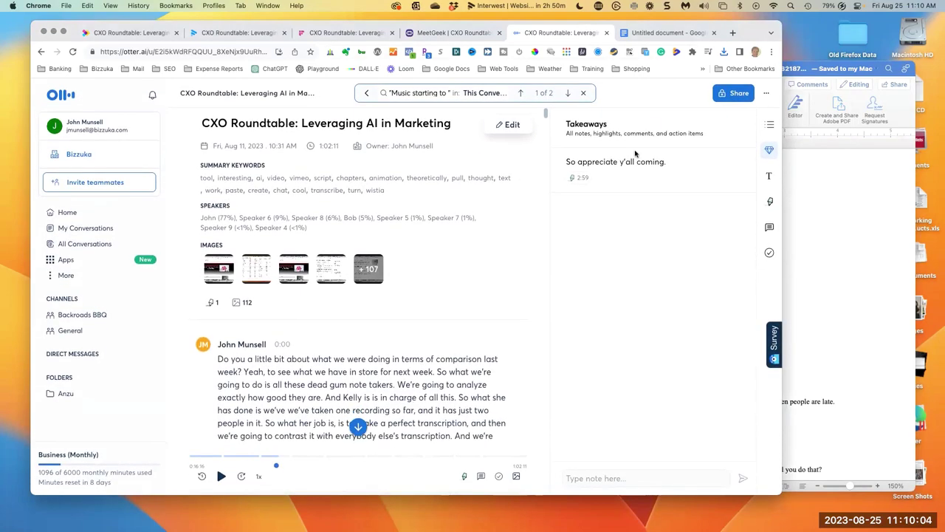
{"action": "left_click", "coordinate": [766, 93]}
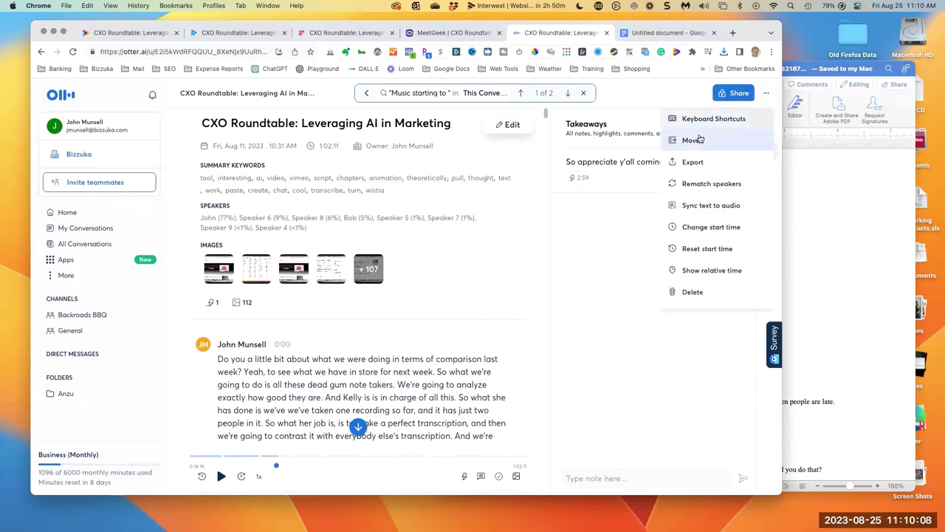
{"action": "left_click", "coordinate": [692, 162]}
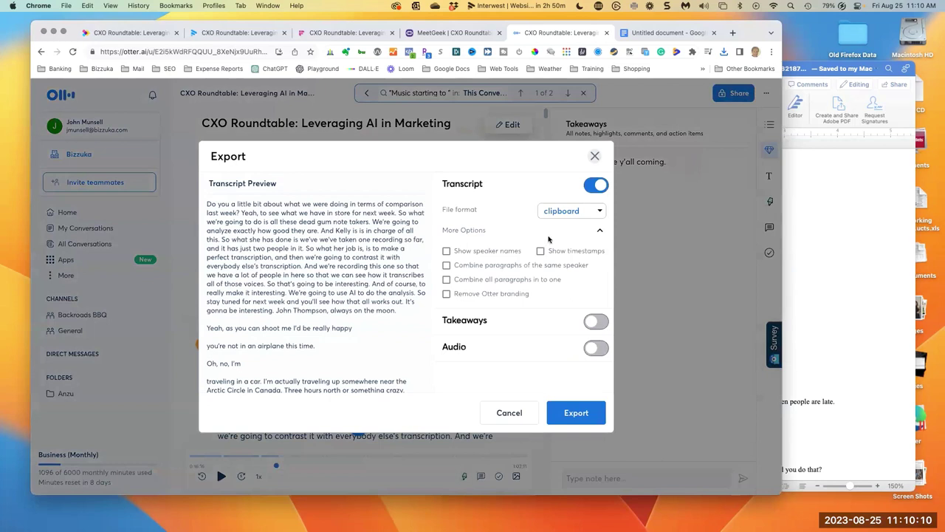
{"action": "left_click", "coordinate": [446, 251]}
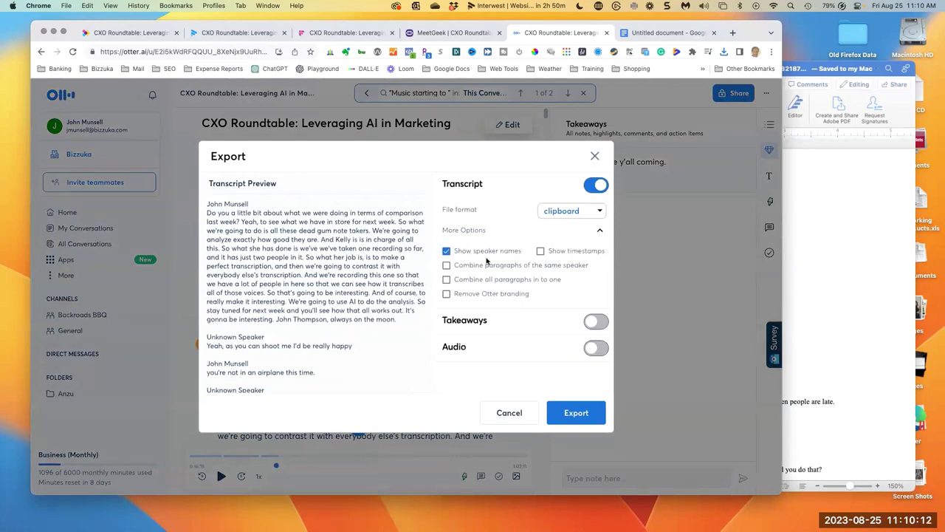
{"action": "left_click", "coordinate": [542, 251]}
{"action": "left_click", "coordinate": [446, 266]}
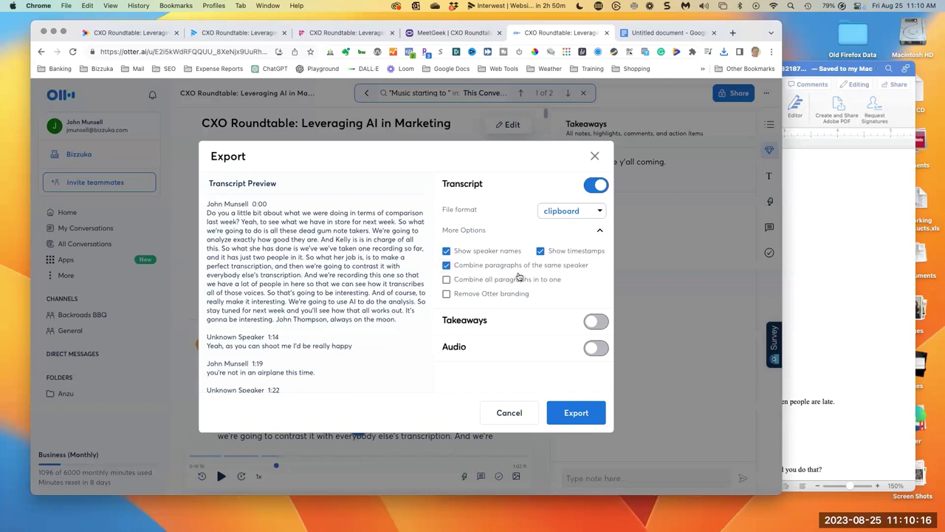
Step: Preview combining all paragraphs into one, revert that option, and enable removing the Otter branding
{"action": "left_click", "coordinate": [447, 280]}
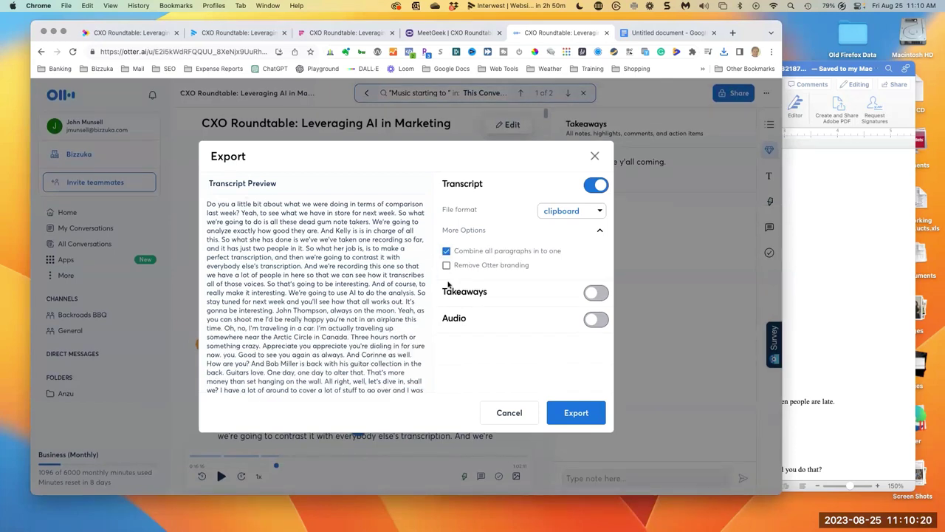
{"action": "left_click", "coordinate": [446, 252]}
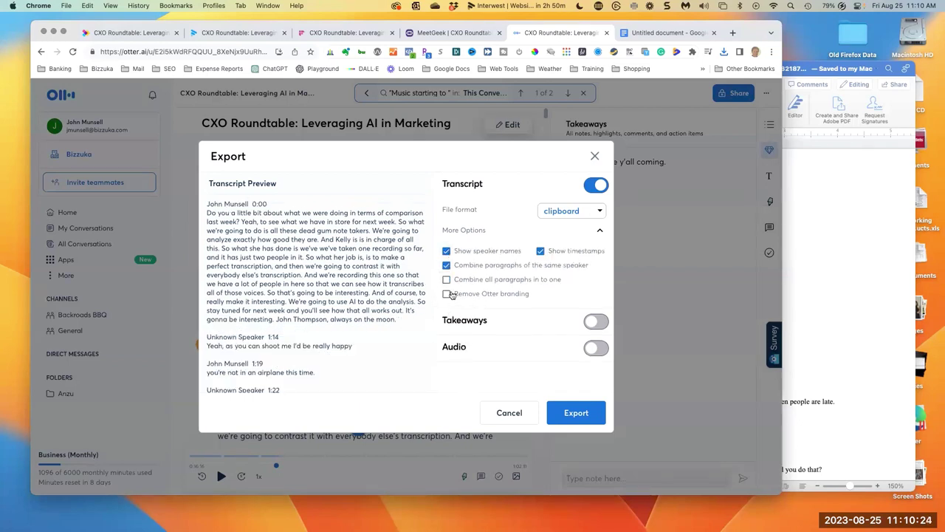
{"action": "left_click", "coordinate": [446, 294]}
Step: Set the export file format to docx, check the other available formats, and export the Otter transcript
{"action": "left_click", "coordinate": [599, 212]}
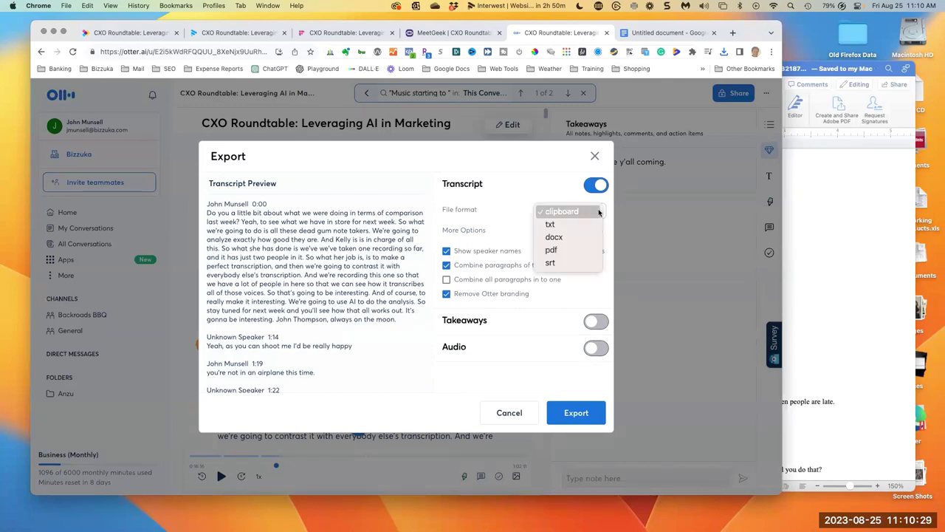
{"action": "left_click", "coordinate": [554, 237]}
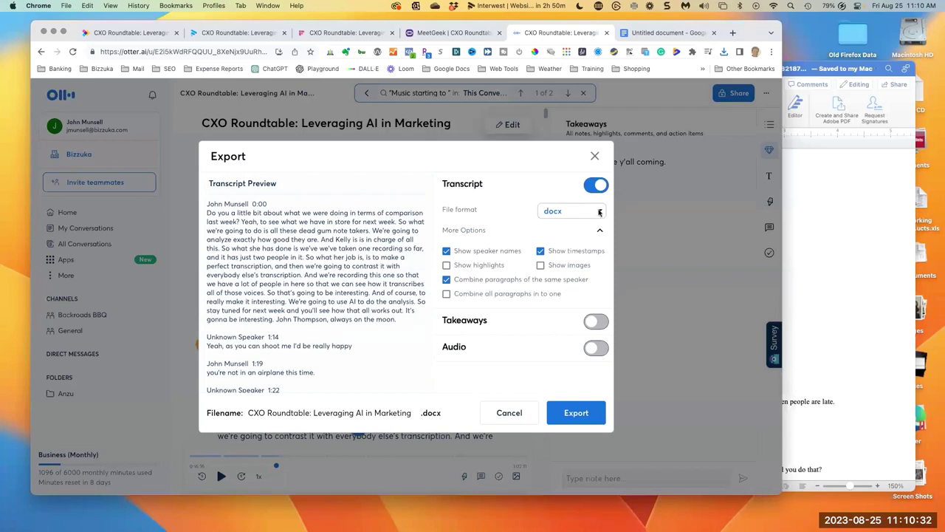
{"action": "left_click", "coordinate": [599, 212]}
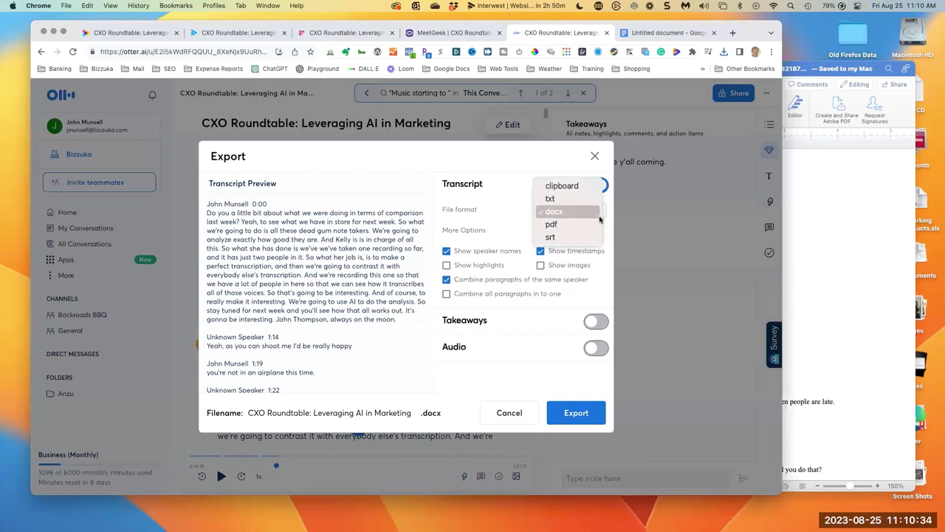
{"action": "left_click", "coordinate": [500, 179]}
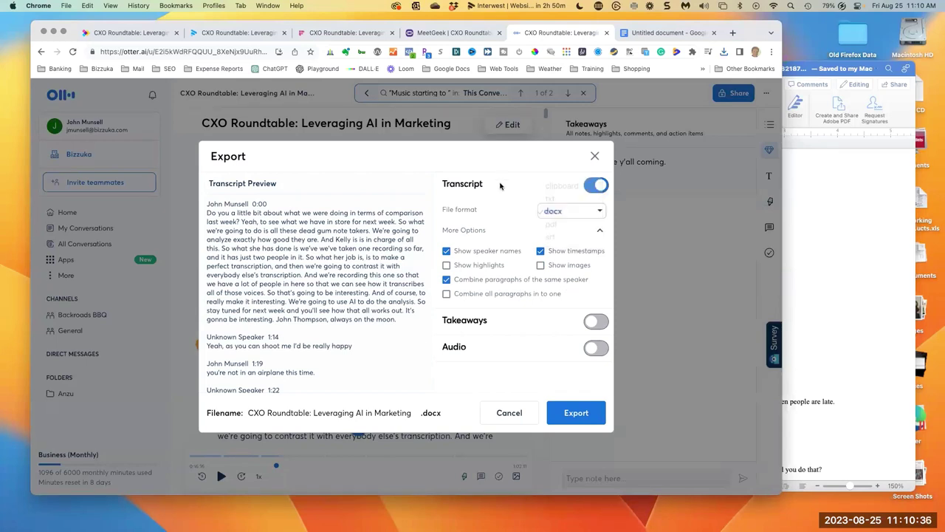
{"action": "left_click", "coordinate": [576, 412]}
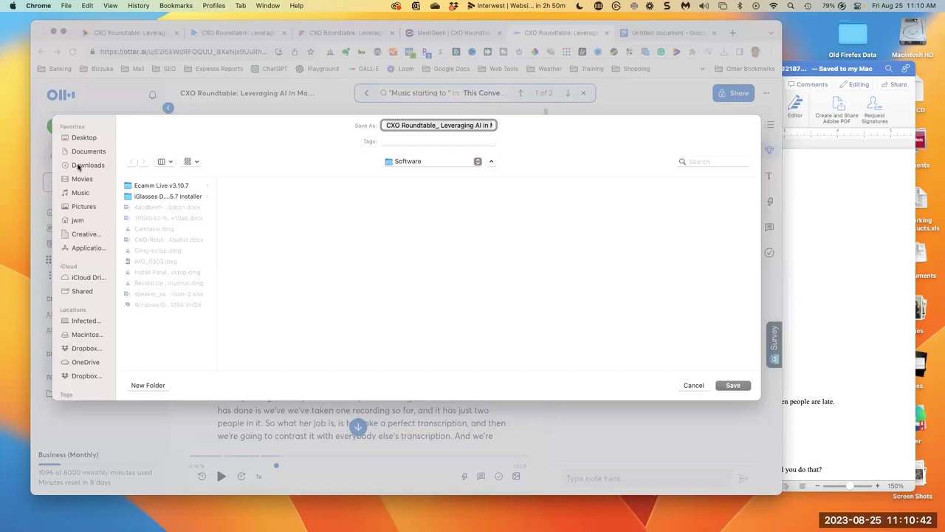
Step: Save the export in Downloads as "CXO Roundtable_ Leveraging AI in Marketing-Otter.docx" without replacing the existing file
{"action": "left_click", "coordinate": [79, 167]}
{"action": "left_click", "coordinate": [727, 385]}
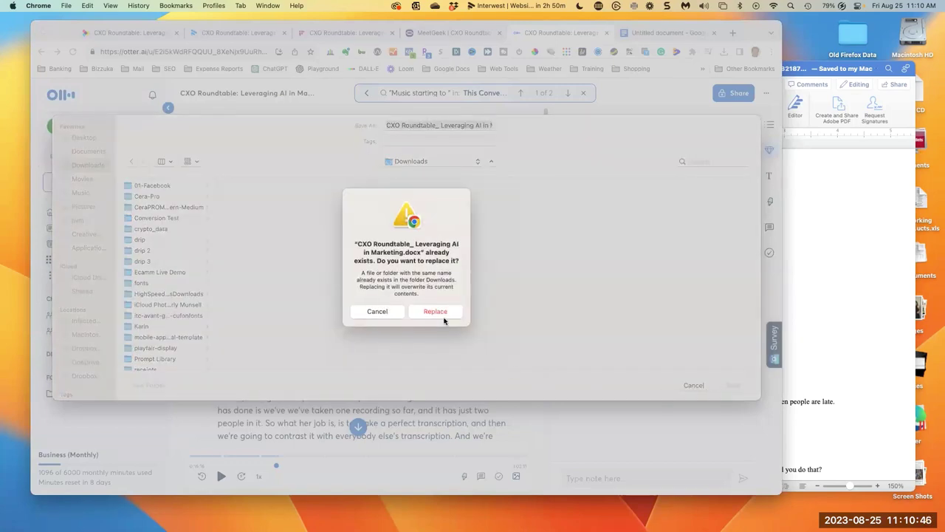
{"action": "left_click", "coordinate": [378, 311]}
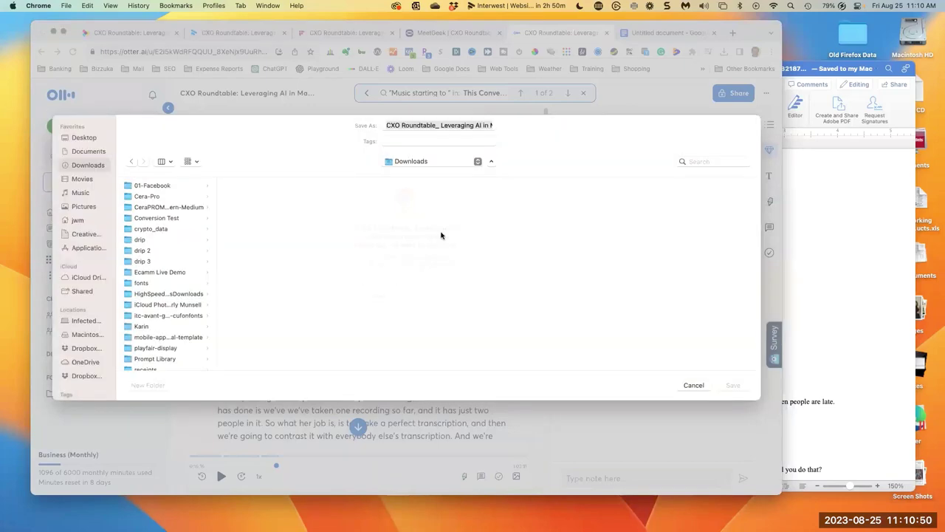
{"action": "left_click", "coordinate": [481, 126]}
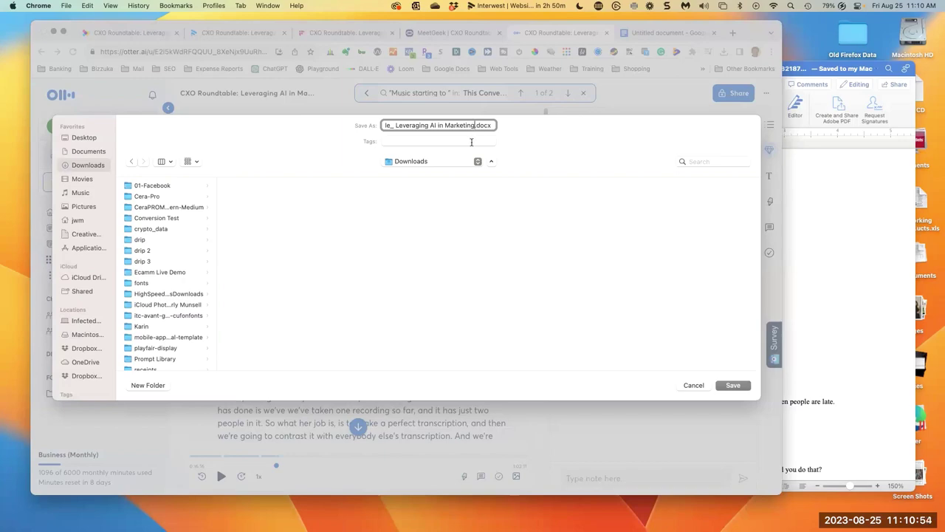
{"action": "type", "text": "-Otter"}
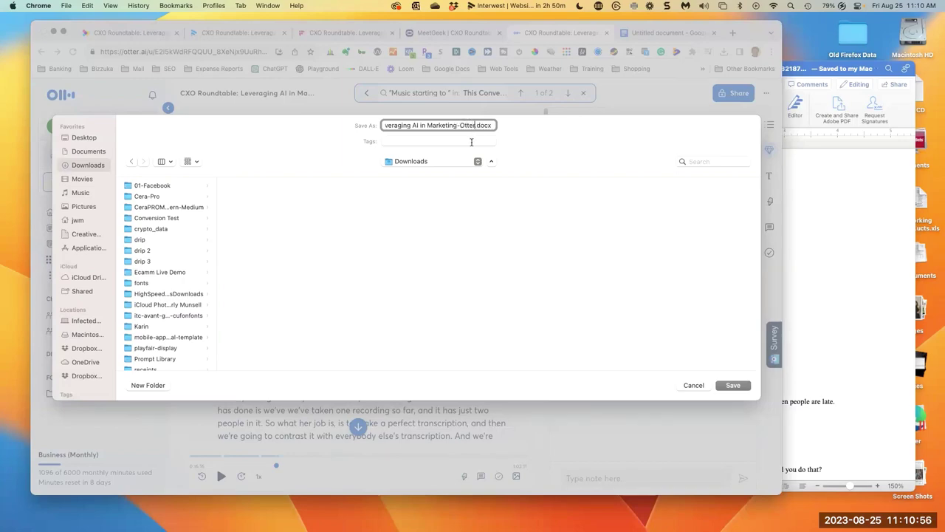
{"action": "key", "text": "Return"}
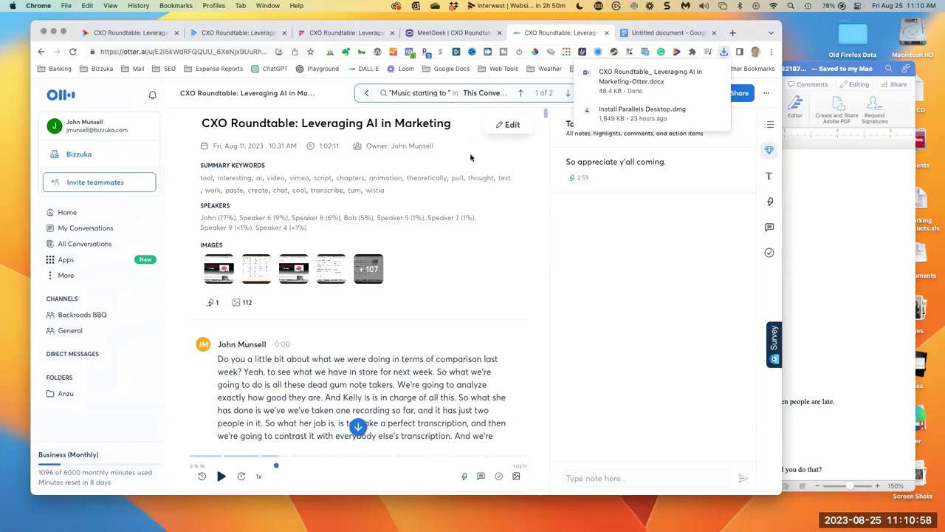
Step: Open the exported Otter transcript in Word, skim its summary keywords and speaker labels, and move the window aside
{"action": "left_click", "coordinate": [662, 71]}
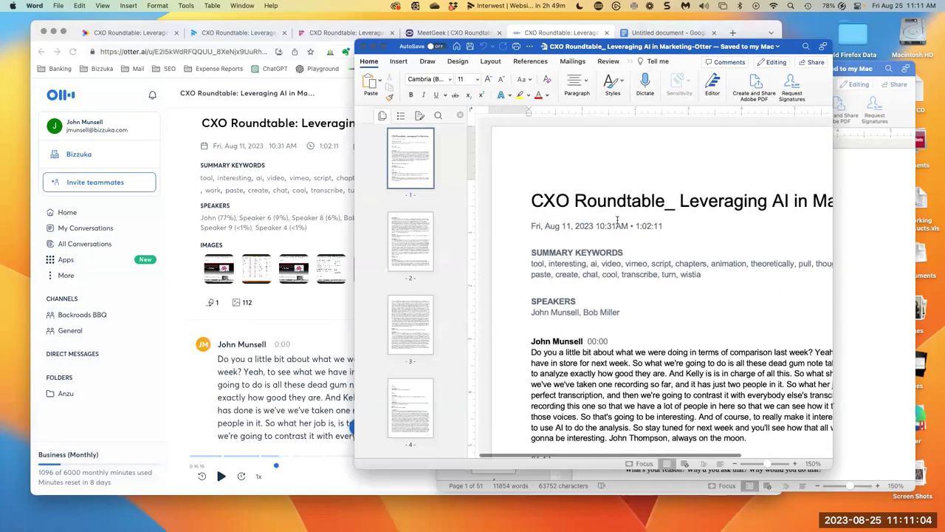
{"action": "scroll", "coordinate": [624, 196], "scroll_direction": "down", "scroll_amount": 10}
{"action": "scroll", "coordinate": [610, 249], "scroll_direction": "down", "scroll_amount": 3}
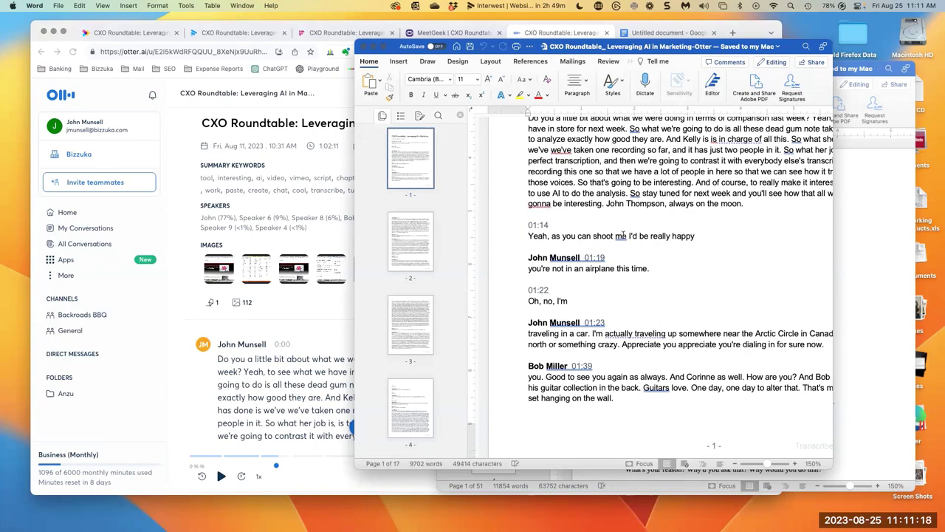
{"action": "left_click_drag", "start_coordinate": [591, 46], "coordinate": [633, 90]}
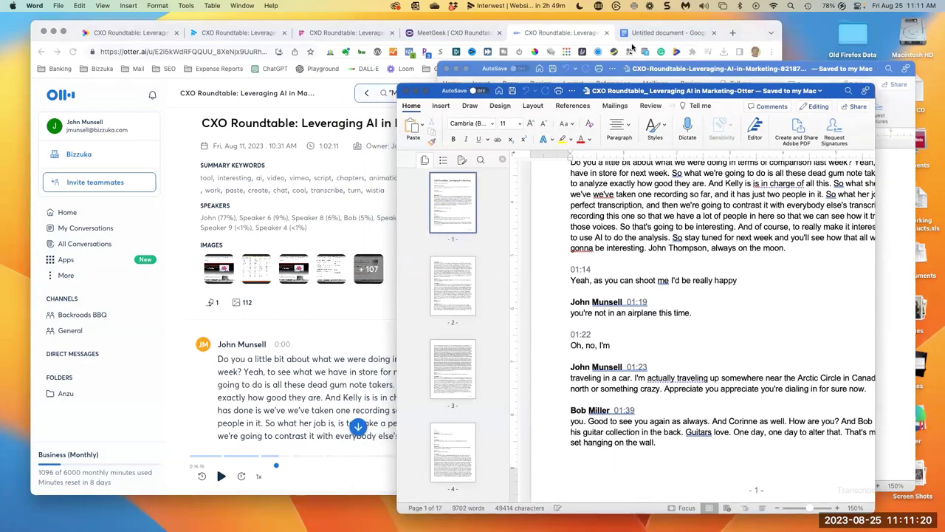
Step: Switch back to MeetGeek, save its DOCX transcript in Downloads, and open the file in Word
{"action": "left_click", "coordinate": [571, 41]}
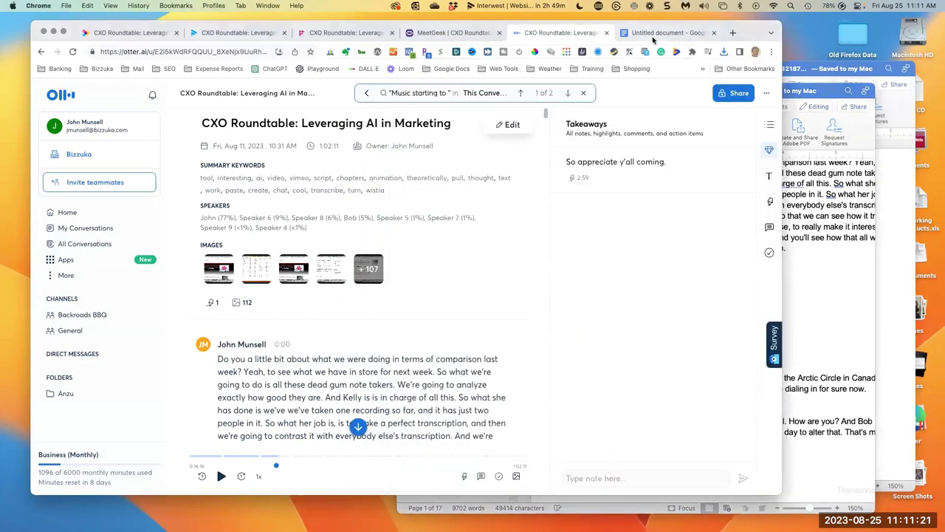
{"action": "left_click", "coordinate": [454, 35]}
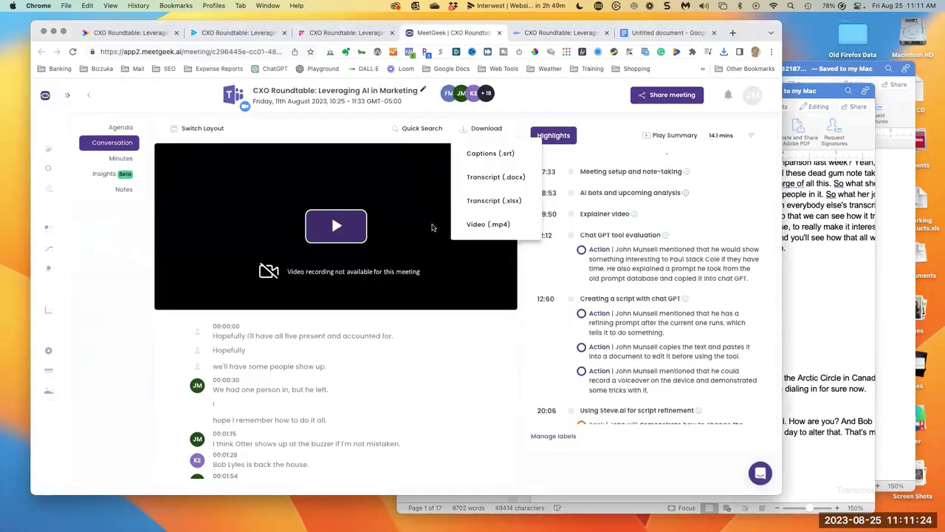
{"action": "left_click", "coordinate": [497, 177]}
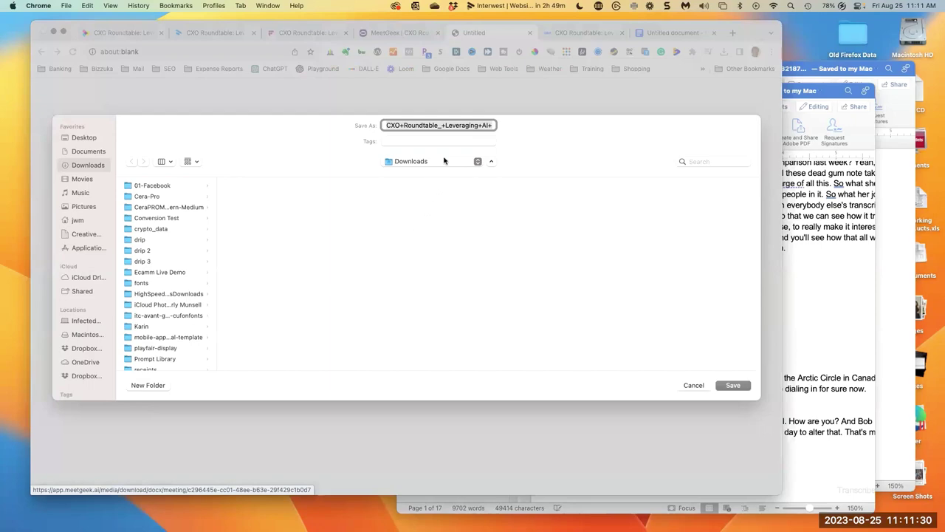
{"action": "left_click", "coordinate": [730, 385]}
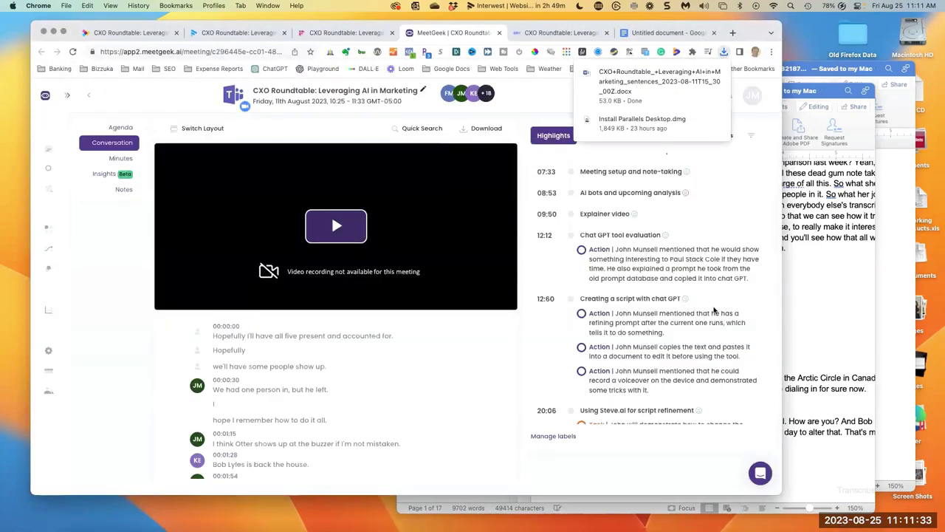
{"action": "left_click", "coordinate": [650, 84]}
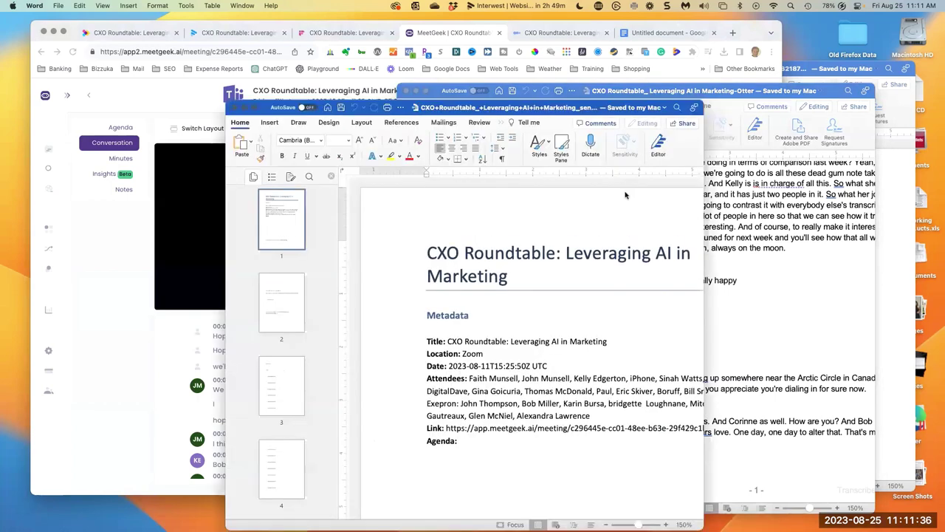
{"action": "left_click_drag", "start_coordinate": [606, 113], "coordinate": [621, 61]}
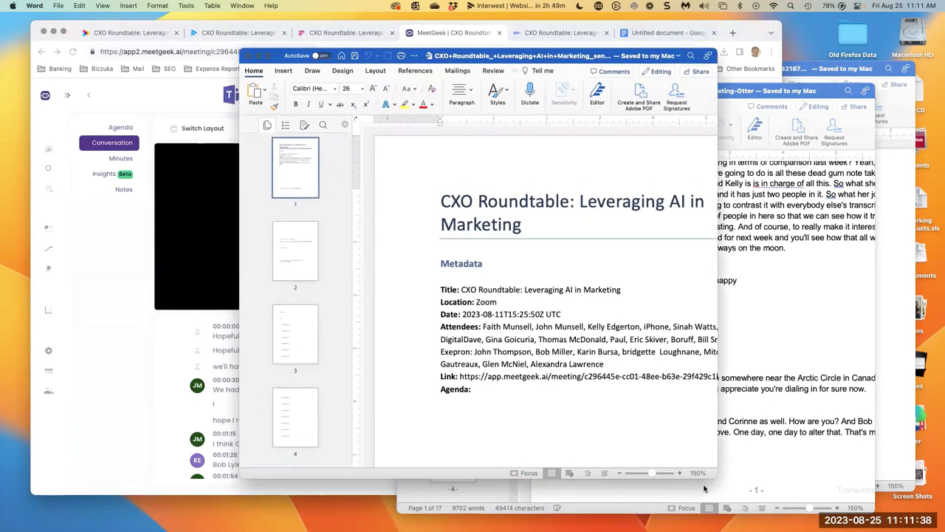
Step: Enlarge the Word window and skim past the metadata and dial-in numbers to the start of the MeetGeek transcript
{"action": "left_click_drag", "start_coordinate": [862, 491], "coordinate": [873, 494]}
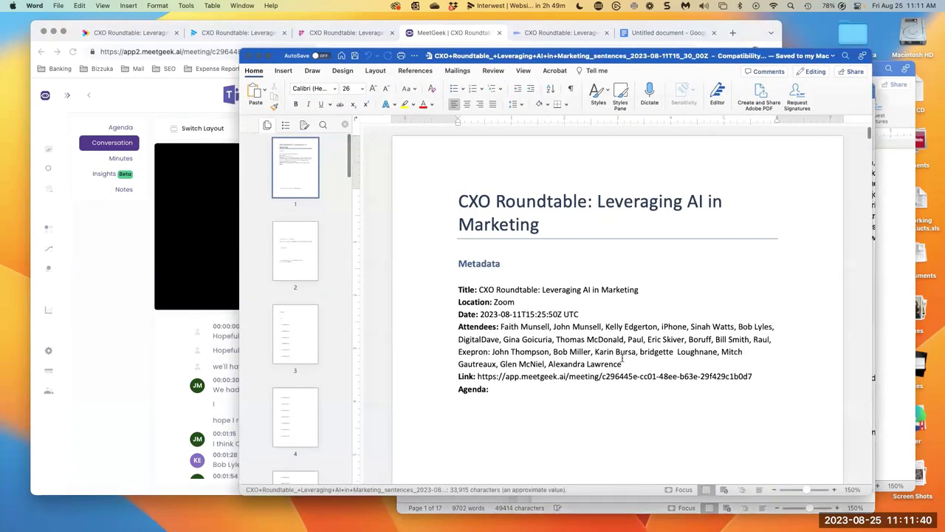
{"action": "scroll", "coordinate": [623, 362], "scroll_direction": "down", "scroll_amount": 10}
{"action": "scroll", "coordinate": [623, 366], "scroll_direction": "down", "scroll_amount": 15}
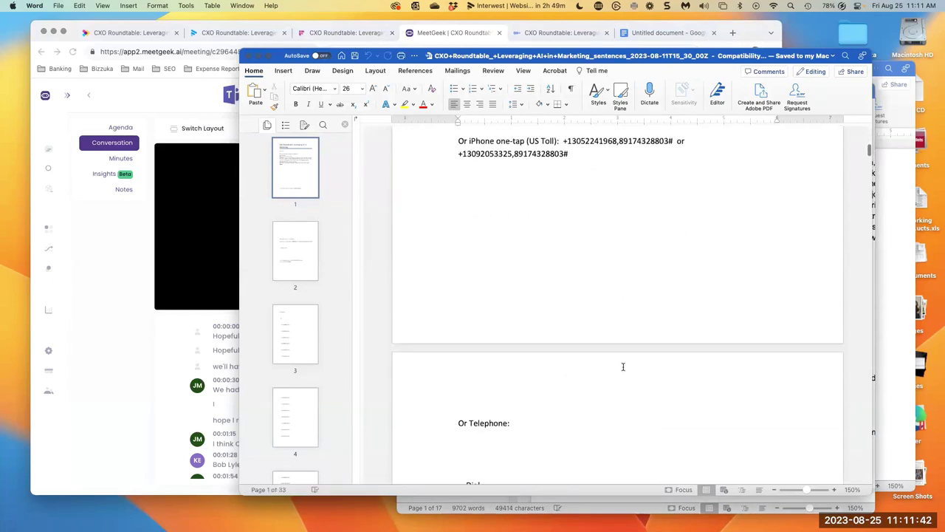
{"action": "scroll", "coordinate": [624, 366], "scroll_direction": "down", "scroll_amount": 15}
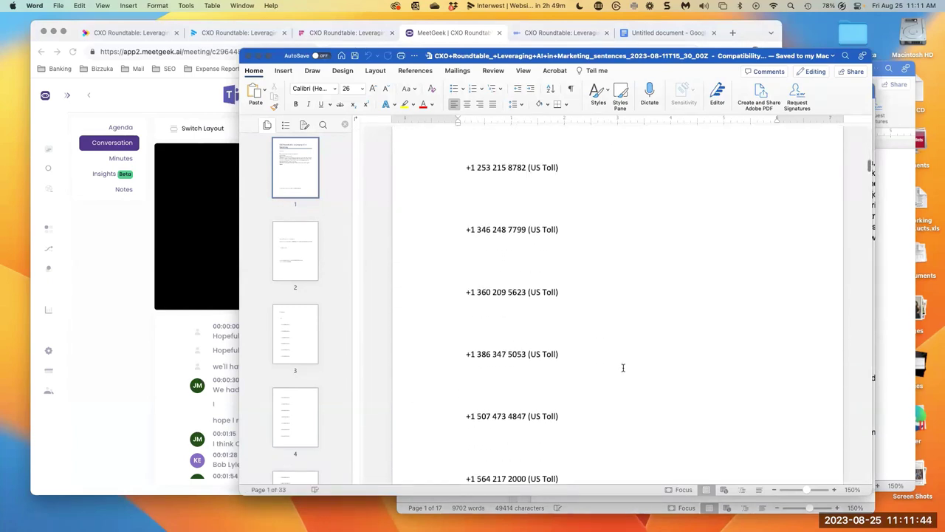
{"action": "scroll", "coordinate": [623, 368], "scroll_direction": "down", "scroll_amount": 10}
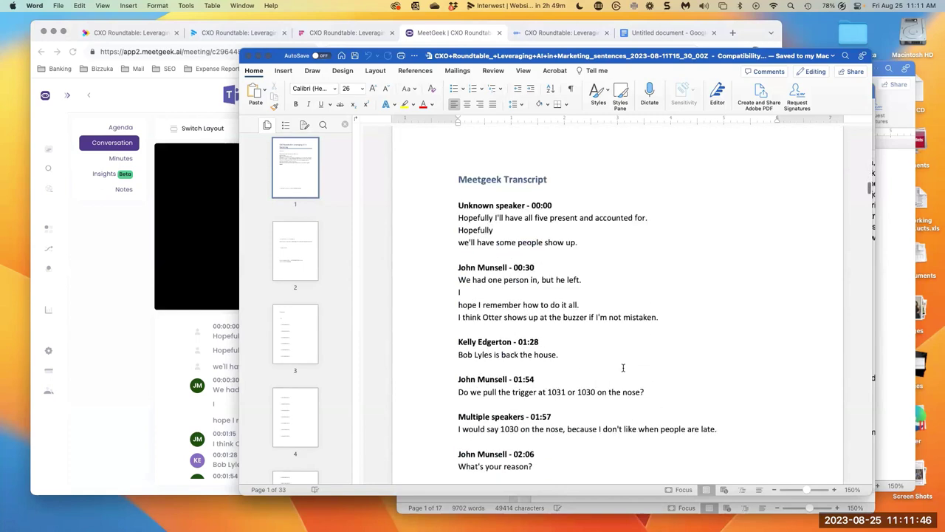
Step: Examine the MeetGeek transcript's line breaks, timestamps and speaker labels, including the "Unknown speaker" and "Multiple speakers" entries
{"action": "scroll", "coordinate": [623, 367], "scroll_direction": "up", "scroll_amount": 3}
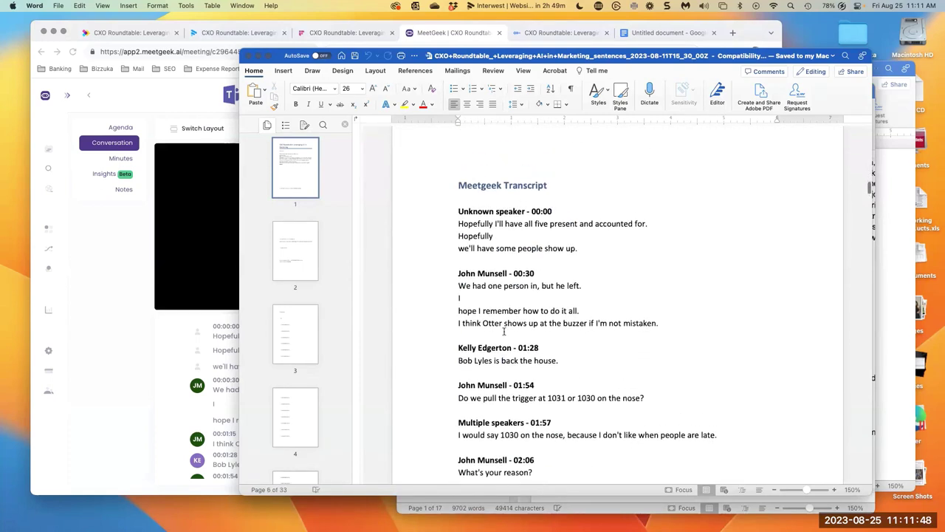
{"action": "scroll", "coordinate": [529, 312], "scroll_direction": "down", "scroll_amount": 1}
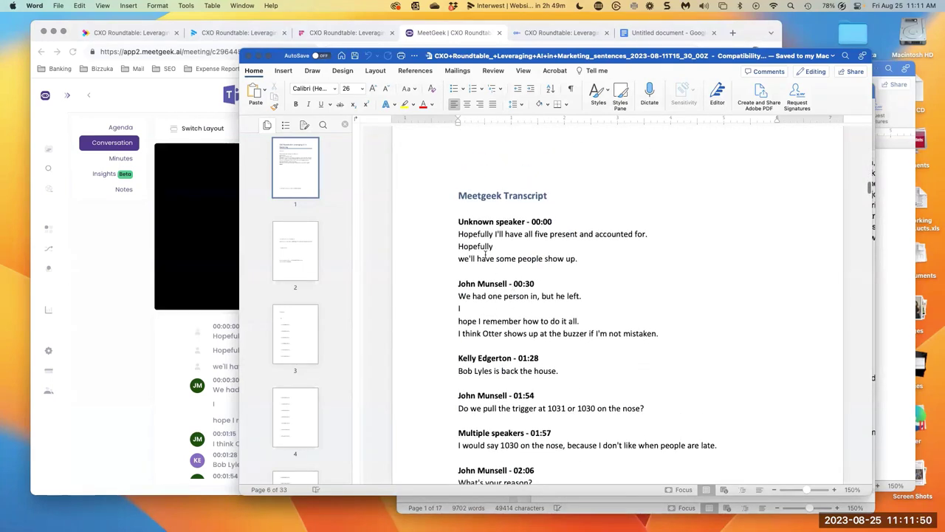
{"action": "scroll", "coordinate": [535, 243], "scroll_direction": "down", "scroll_amount": 5}
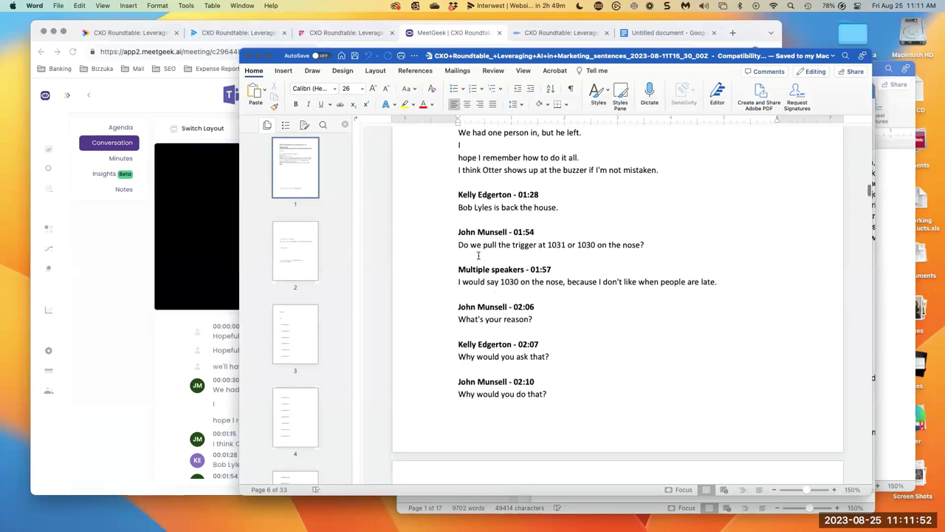
{"action": "scroll", "coordinate": [496, 262], "scroll_direction": "down", "scroll_amount": 10}
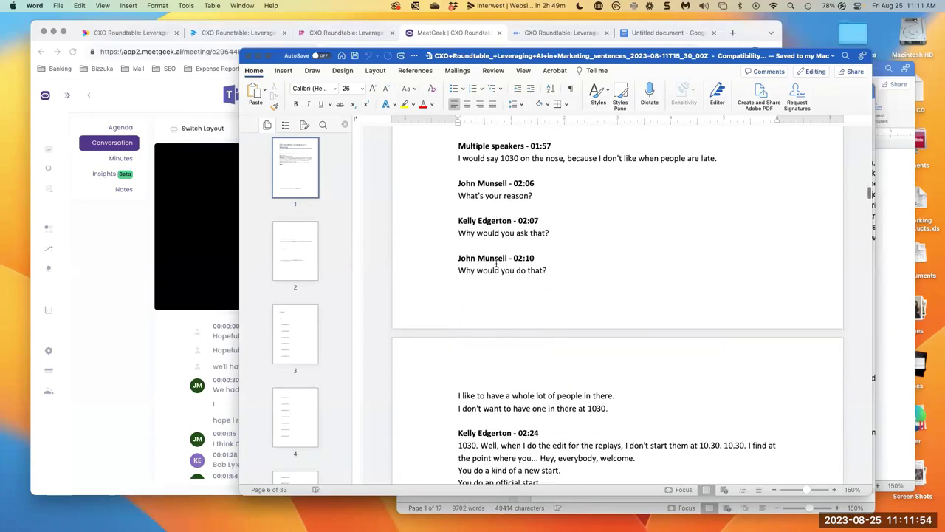
{"action": "scroll", "coordinate": [497, 263], "scroll_direction": "down", "scroll_amount": 7}
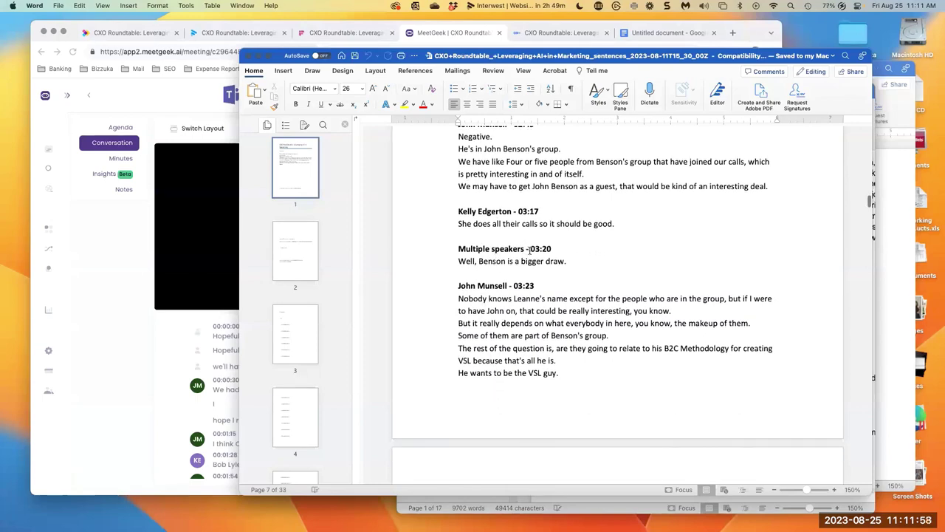
{"action": "left_click", "coordinate": [481, 251]}
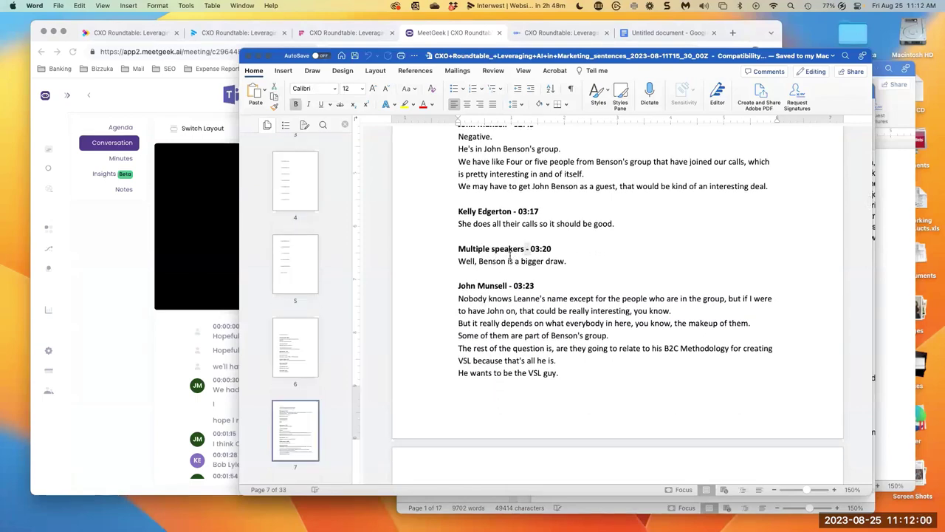
{"action": "scroll", "coordinate": [506, 276], "scroll_direction": "down", "scroll_amount": 9}
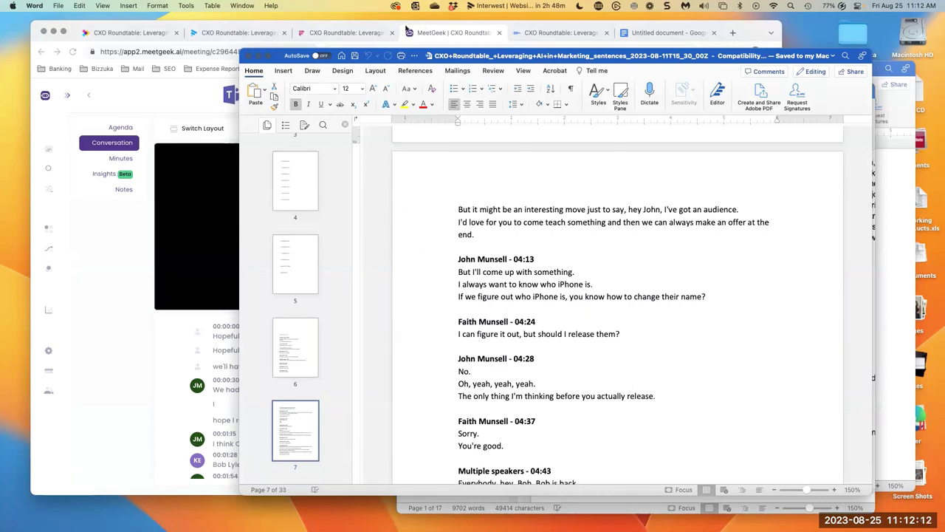
Step: Switch to Fathom in Chrome and copy the meeting summary formatted for Google Docs
{"action": "left_click", "coordinate": [355, 34]}
{"action": "left_click", "coordinate": [355, 34]}
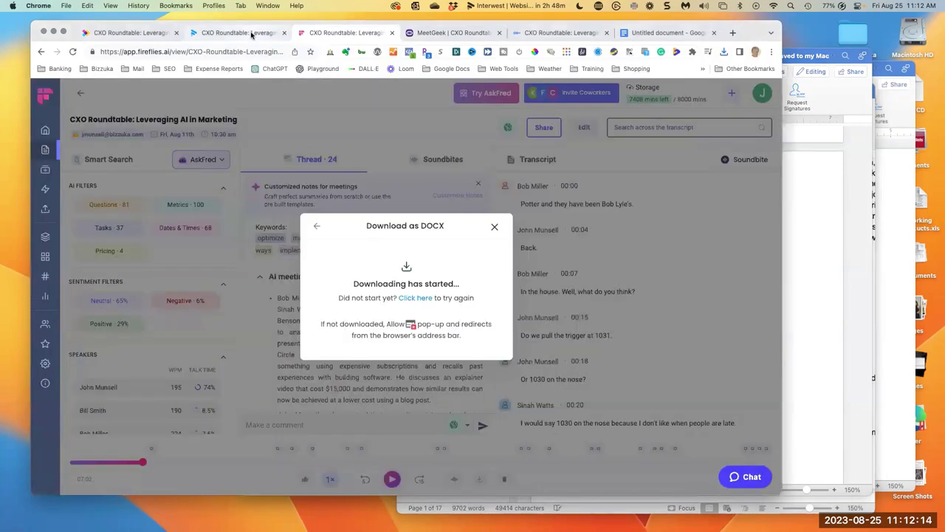
{"action": "left_click", "coordinate": [252, 34]}
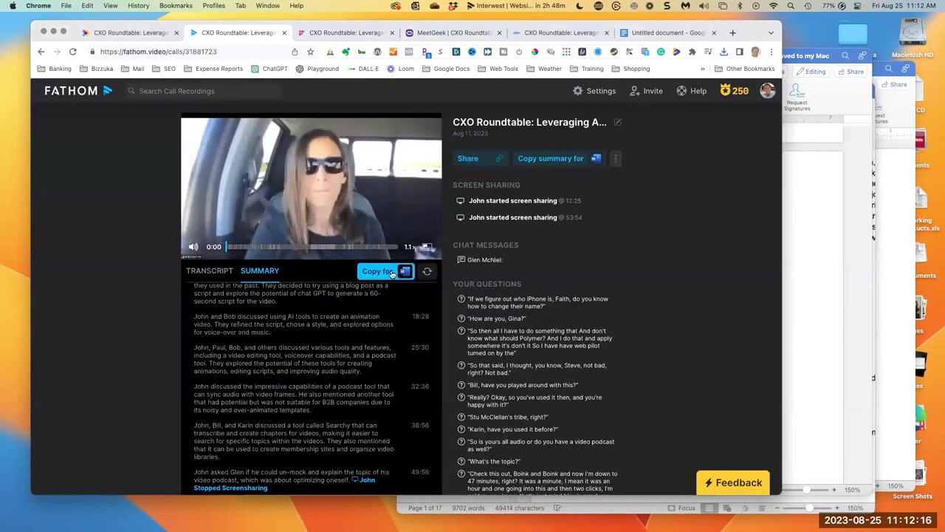
{"action": "left_click", "coordinate": [392, 273]}
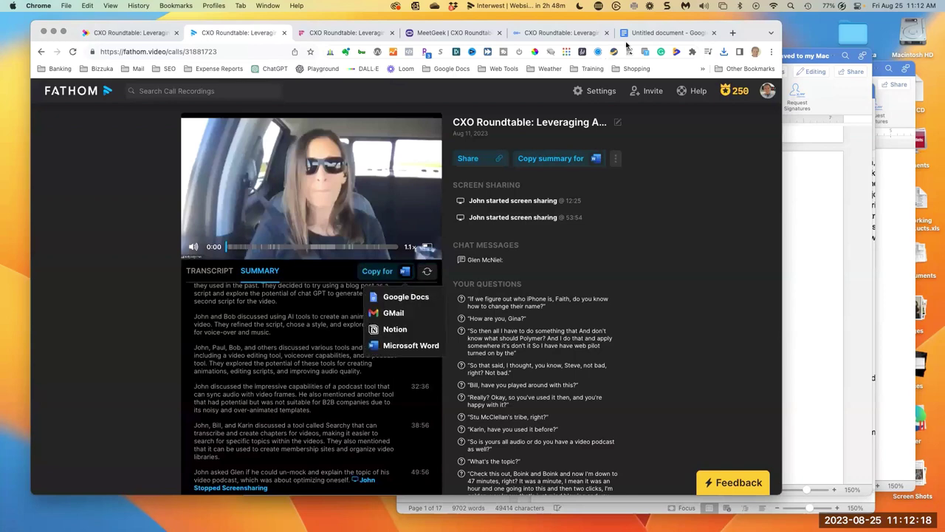
{"action": "left_click", "coordinate": [397, 272]}
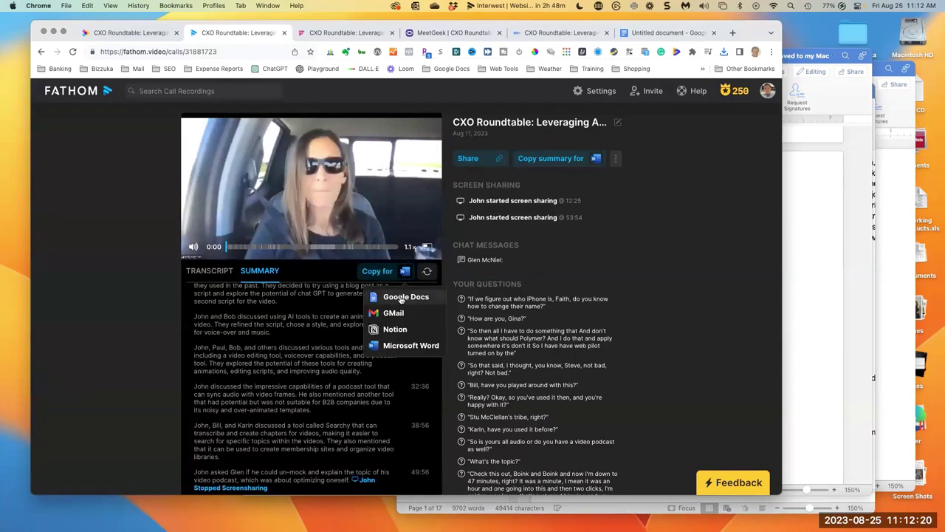
{"action": "left_click", "coordinate": [403, 296]}
Step: From the existing Google Docs document, create a new blank document and paste the Fathom summary into it
{"action": "left_click", "coordinate": [669, 34]}
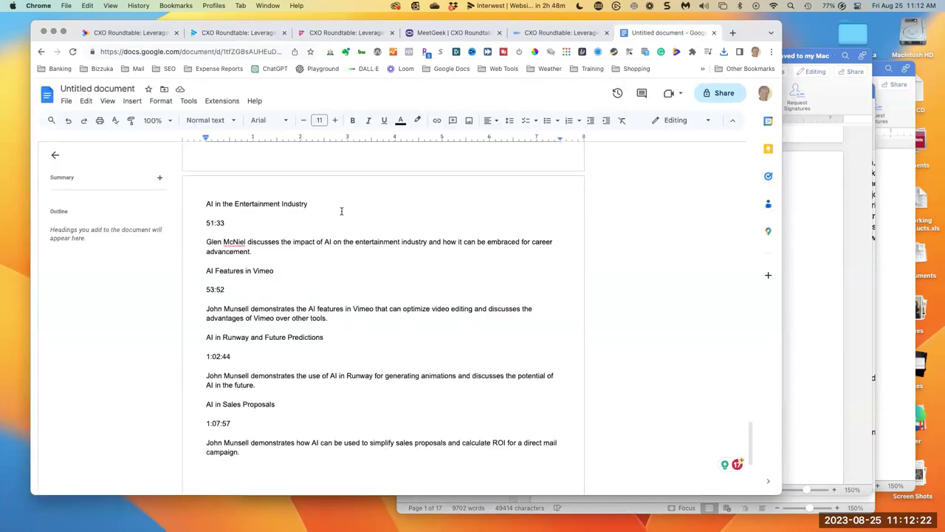
{"action": "scroll", "coordinate": [271, 212], "scroll_direction": "up", "scroll_amount": 20}
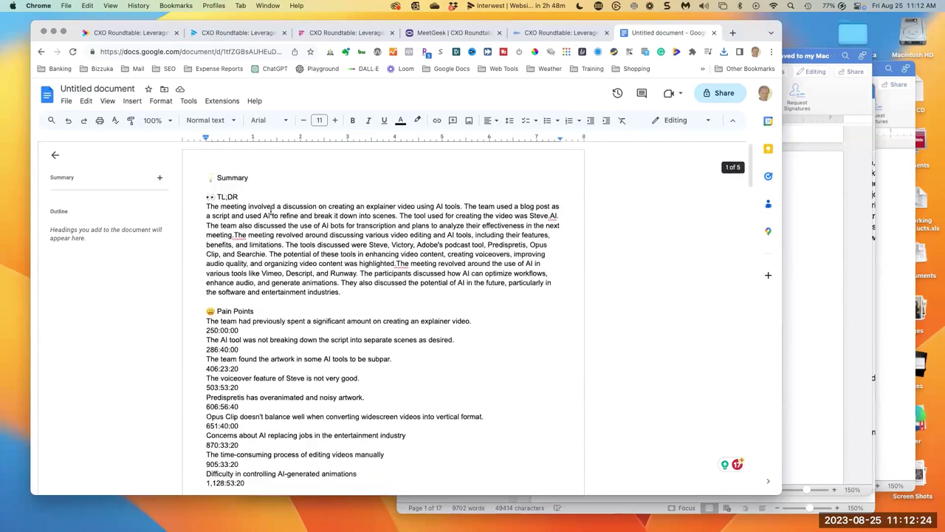
{"action": "scroll", "coordinate": [277, 196], "scroll_direction": "down", "scroll_amount": 1}
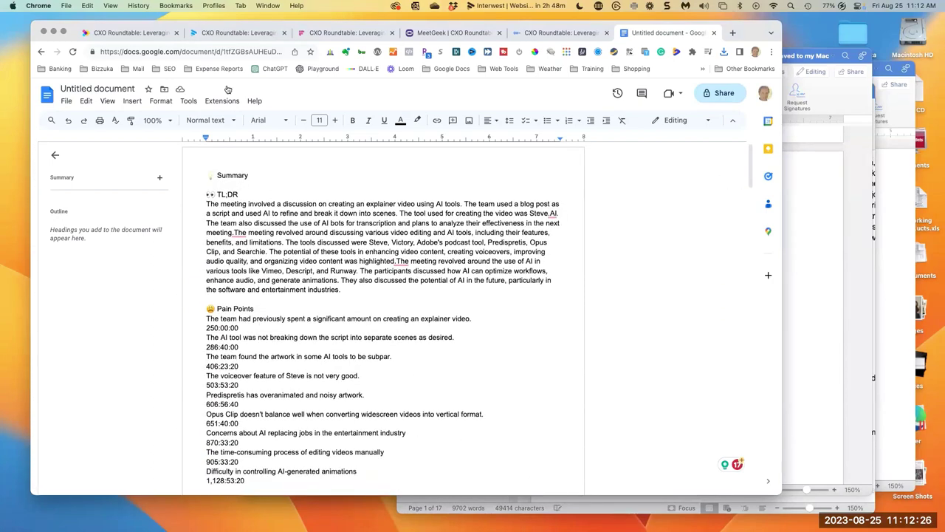
{"action": "left_click", "coordinate": [68, 102]}
{"action": "mouse_move", "coordinate": [82, 122]}
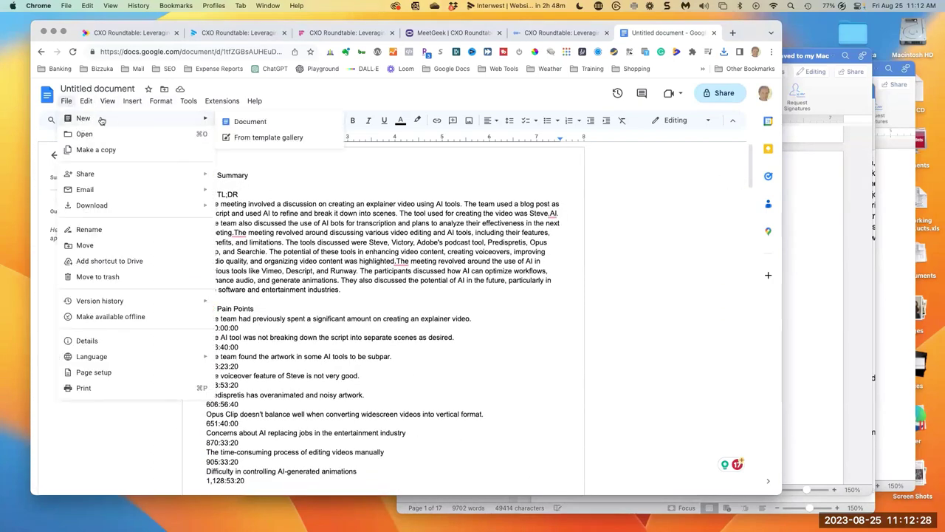
{"action": "left_click", "coordinate": [234, 122]}
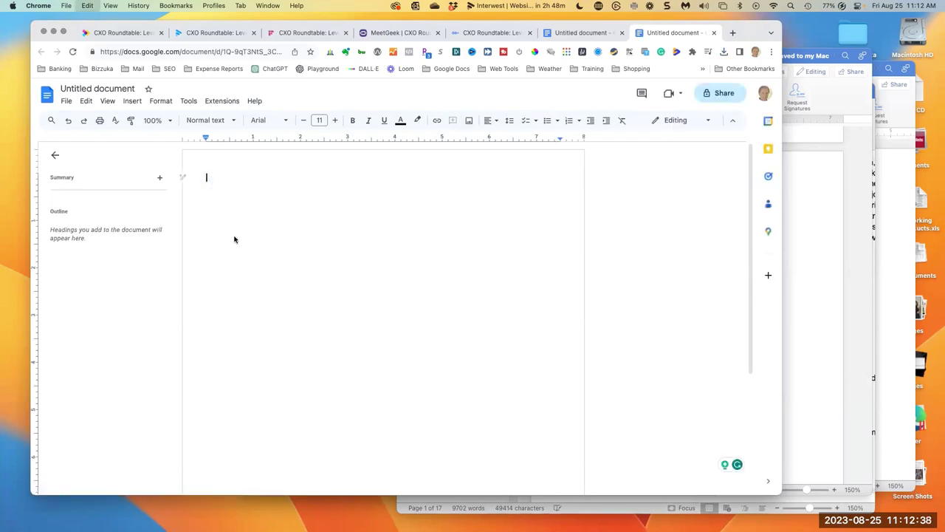
{"action": "key", "text": "super+v"}
{"action": "scroll", "coordinate": [329, 244], "scroll_direction": "up", "scroll_amount": 3}
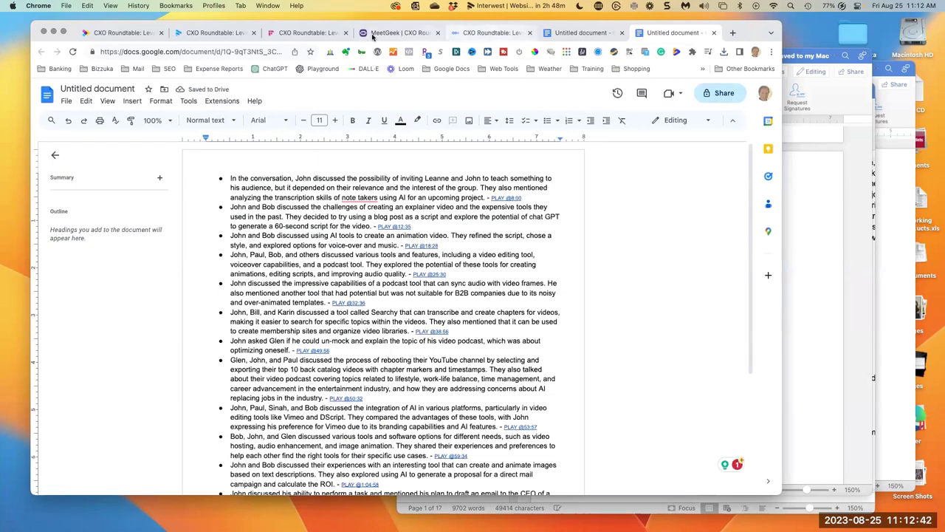
Step: Return to Fathom, show the meeting's transcript and copy the full transcript
{"action": "left_click", "coordinate": [212, 32]}
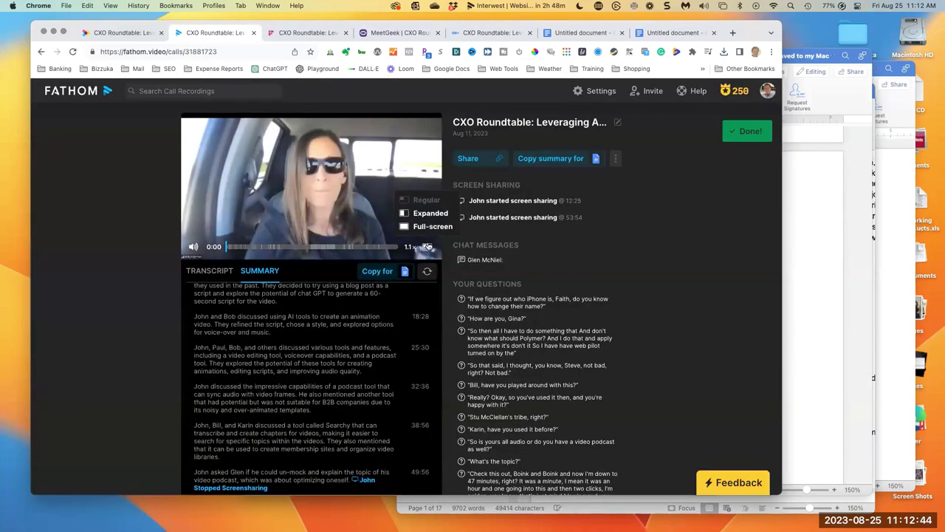
{"action": "left_click", "coordinate": [210, 270]}
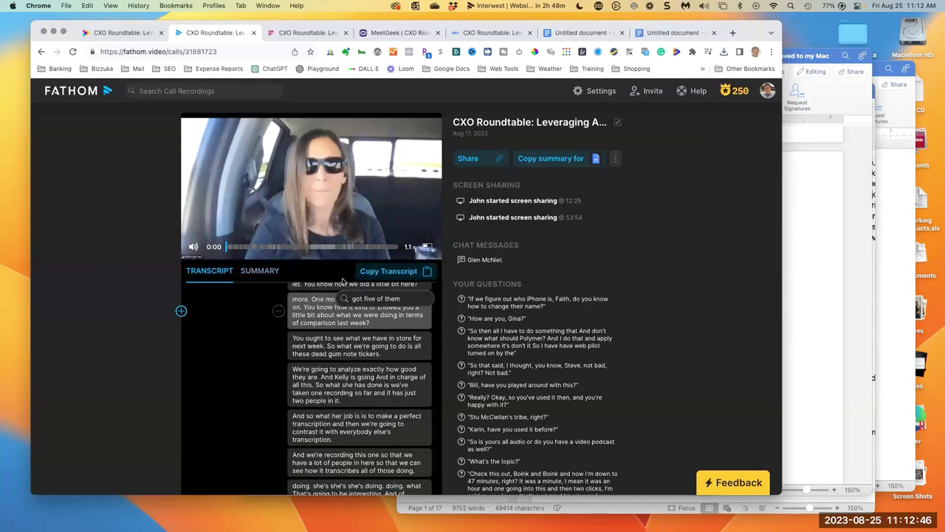
{"action": "left_click", "coordinate": [387, 272]}
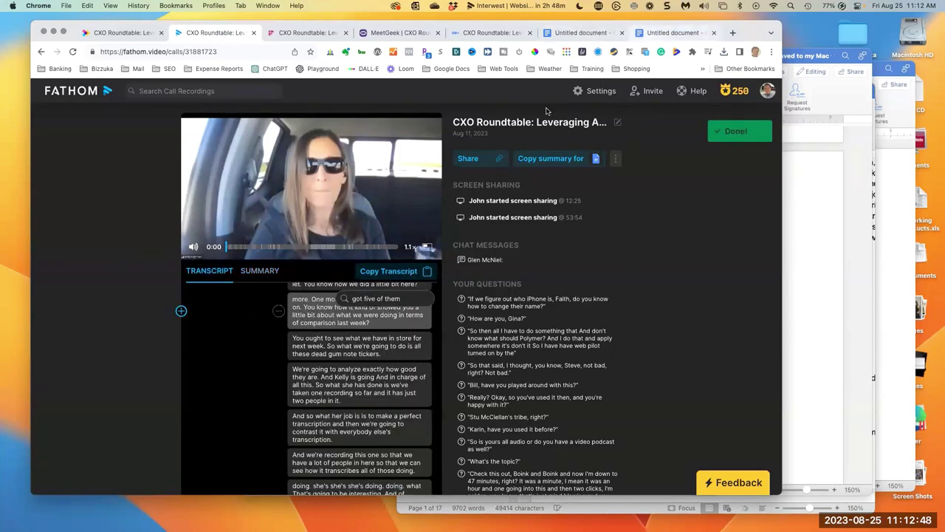
Step: Replace the entire summary in the new Google Docs document with the copied Fathom transcript and review it back to the beginning
{"action": "left_click", "coordinate": [643, 33]}
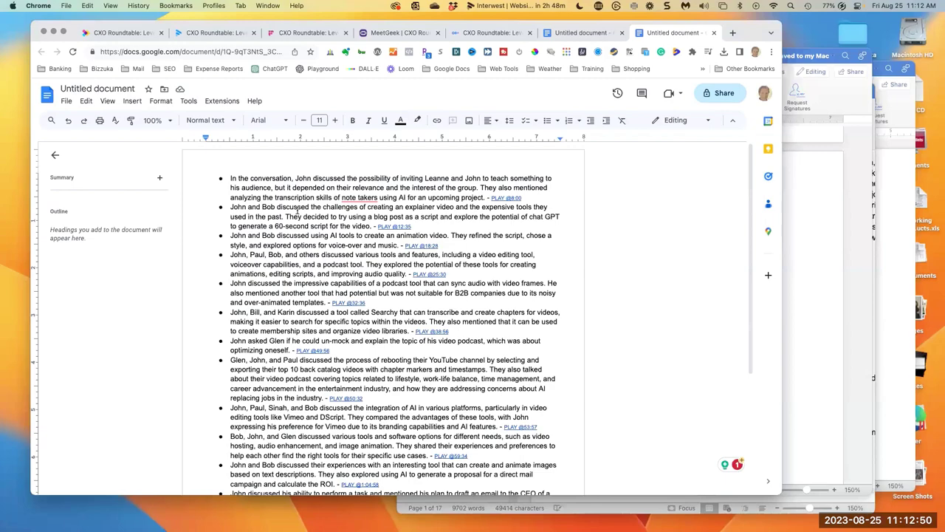
{"action": "key", "text": "super+a"}
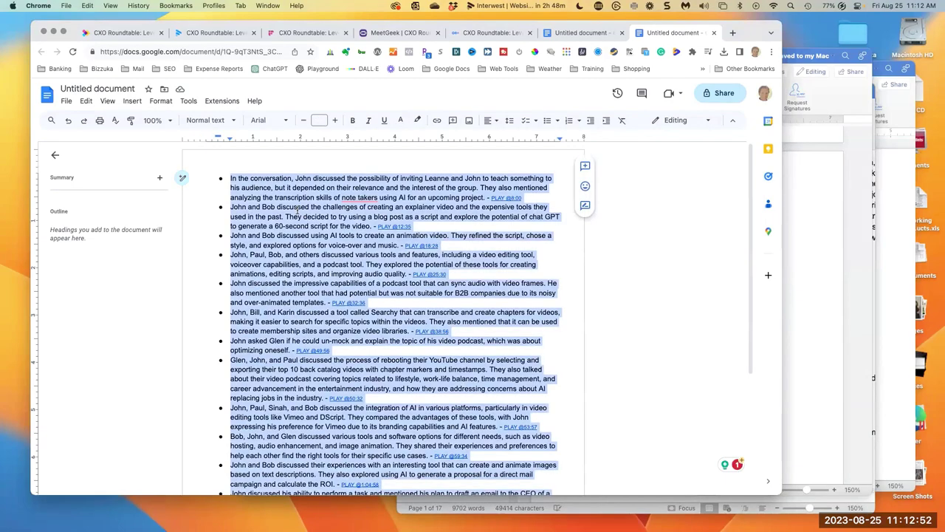
{"action": "key", "text": "super+v"}
{"action": "scroll", "coordinate": [298, 211], "scroll_direction": "up", "scroll_amount": 20}
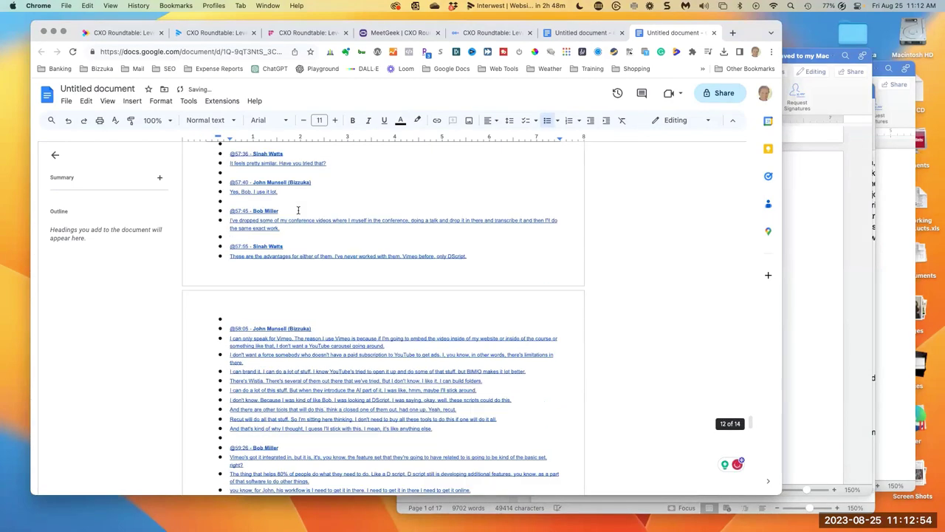
{"action": "scroll", "coordinate": [297, 210], "scroll_direction": "up", "scroll_amount": 20}
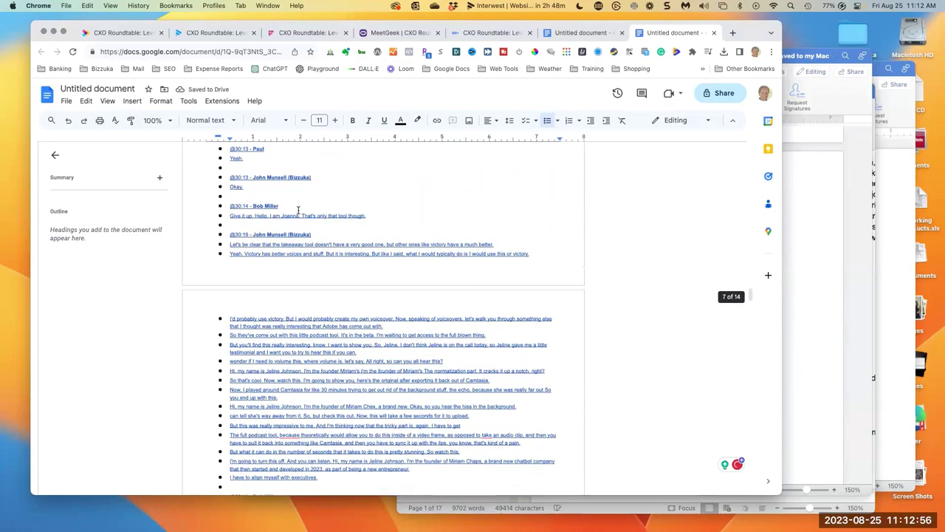
{"action": "scroll", "coordinate": [298, 210], "scroll_direction": "up", "scroll_amount": 20}
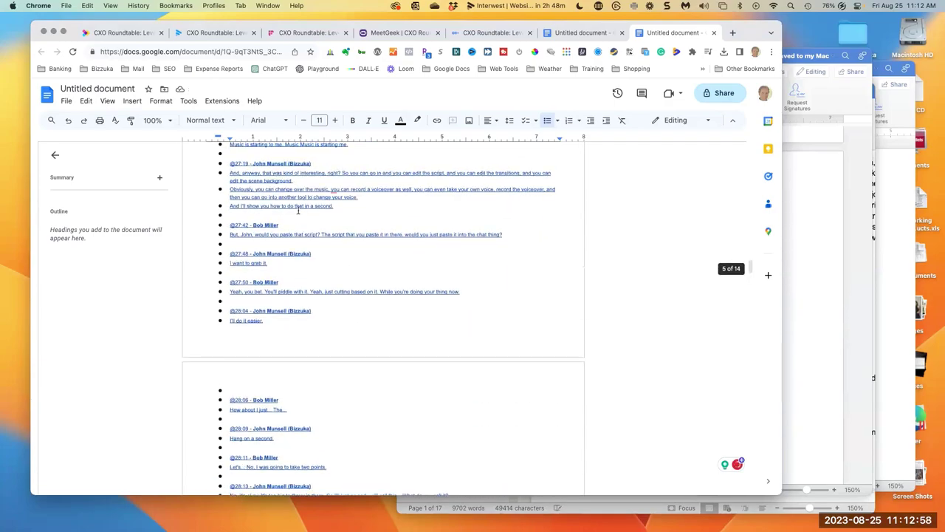
{"action": "scroll", "coordinate": [298, 210], "scroll_direction": "up", "scroll_amount": 20}
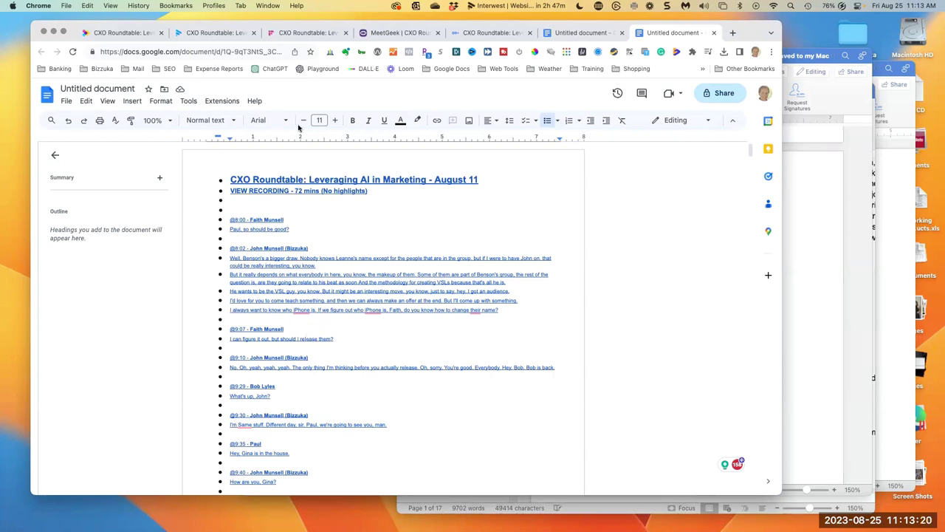
Step: In Airgram, export the transcript with speakers and timestamps as Microsoft Word (.docx), without the notepad, and save it in Downloads
{"action": "left_click", "coordinate": [144, 35]}
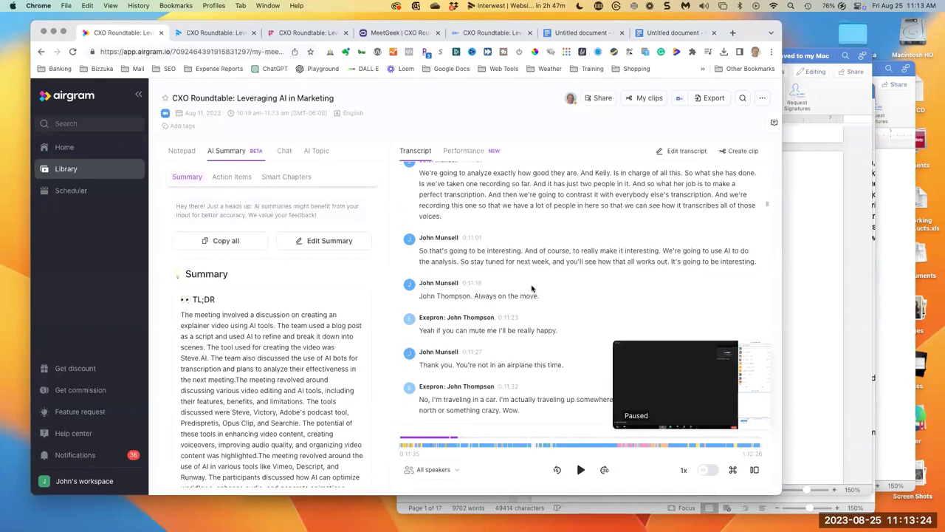
{"action": "scroll", "coordinate": [530, 291], "scroll_direction": "up", "scroll_amount": 3}
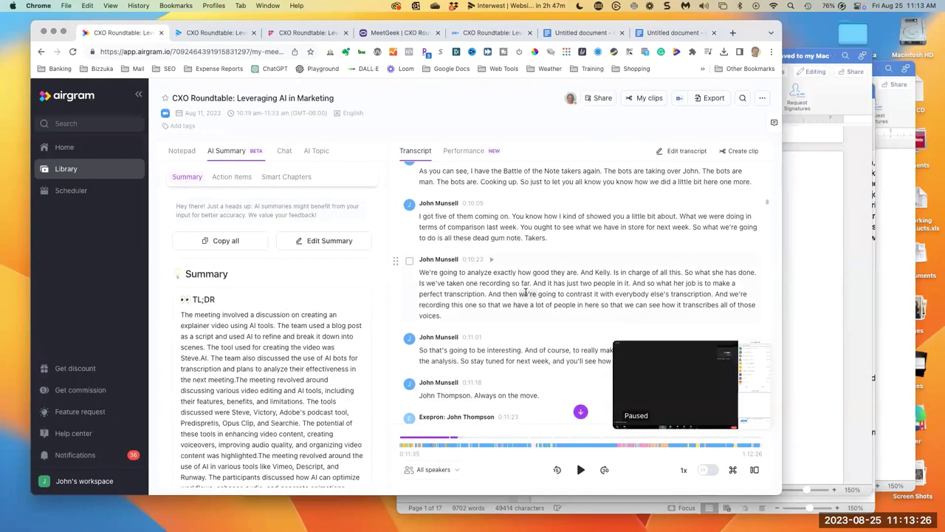
{"action": "left_click", "coordinate": [679, 99]}
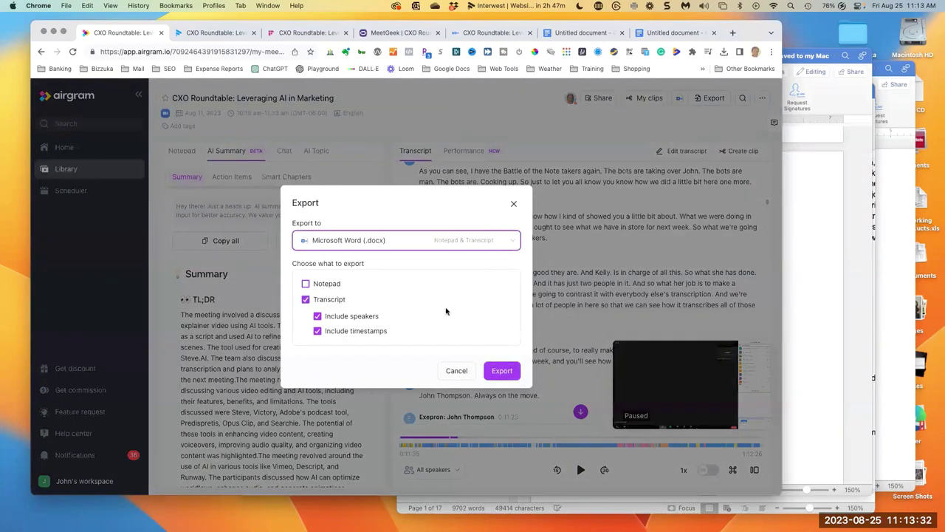
{"action": "left_click", "coordinate": [500, 370]}
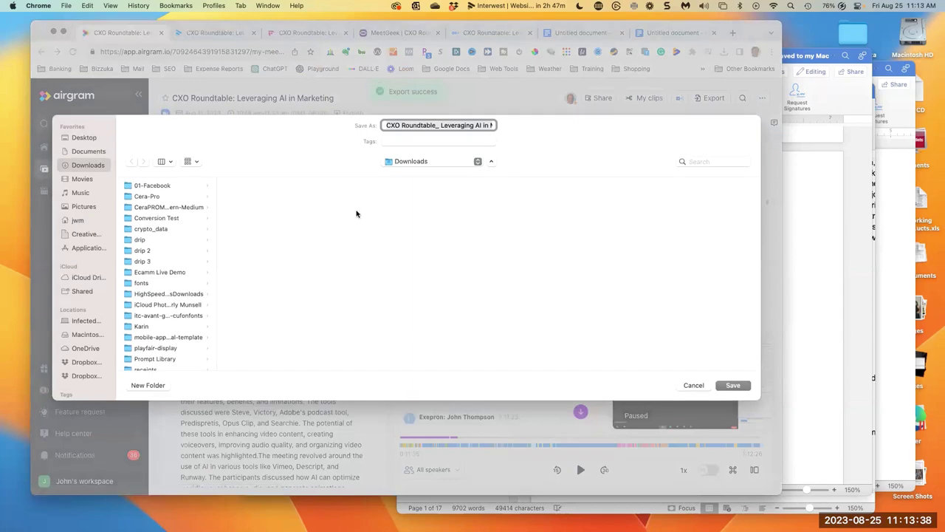
{"action": "left_click", "coordinate": [732, 386]}
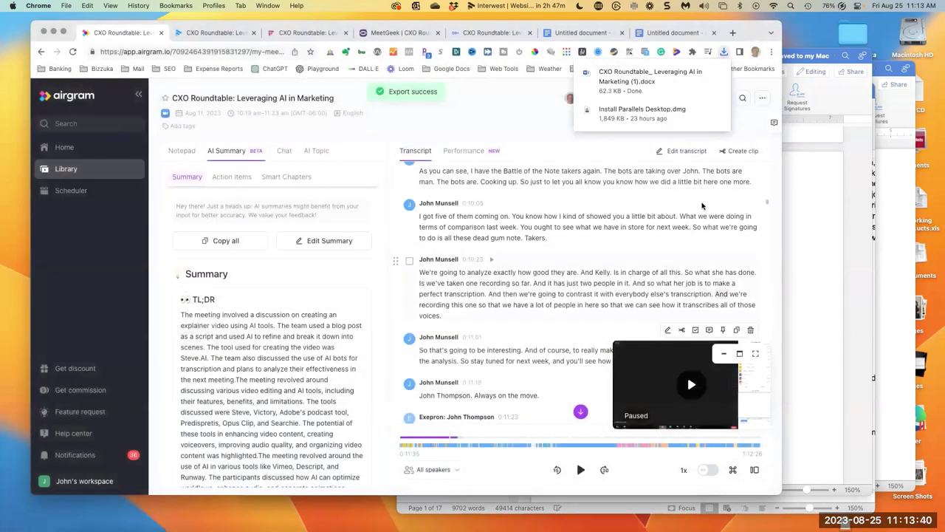
Step: Open the downloaded Airgram transcript in Word and read its opening entries with speaker names and timestamps
{"action": "left_click", "coordinate": [659, 74]}
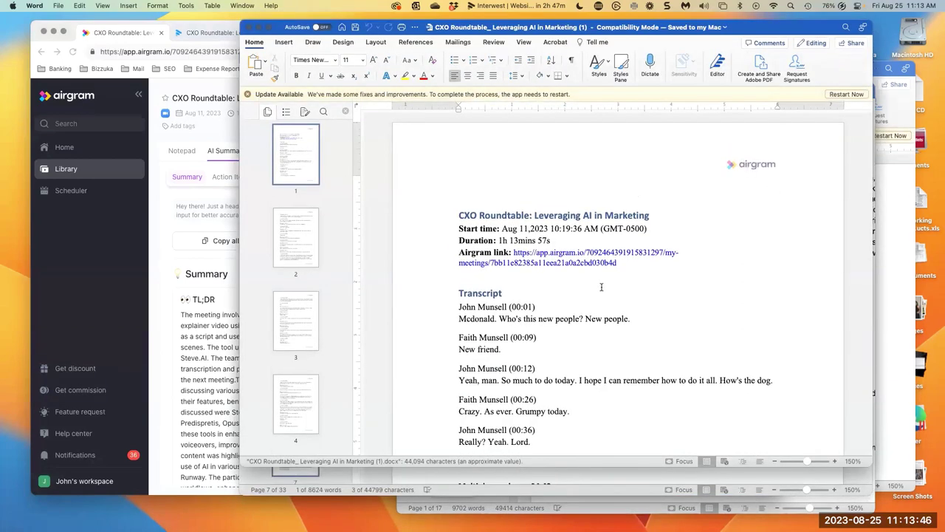
{"action": "scroll", "coordinate": [601, 287], "scroll_direction": "down", "scroll_amount": 3}
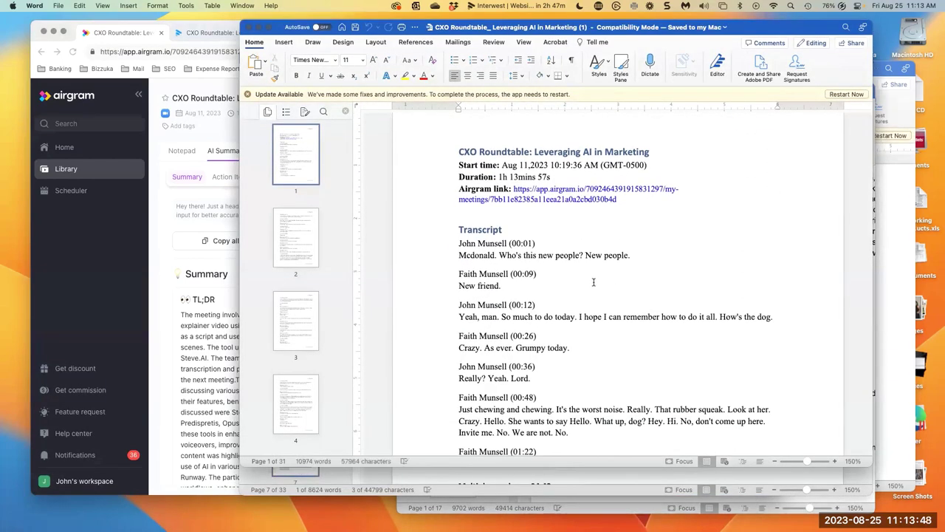
{"action": "scroll", "coordinate": [593, 282], "scroll_direction": "down", "scroll_amount": 5}
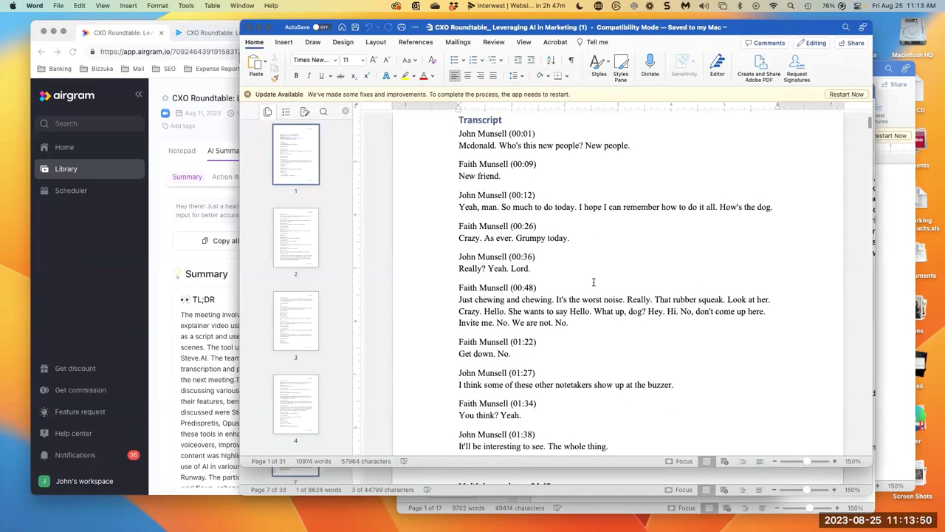
{"action": "scroll", "coordinate": [593, 282], "scroll_direction": "down", "scroll_amount": 2}
{"action": "scroll", "coordinate": [593, 282], "scroll_direction": "up", "scroll_amount": 6}
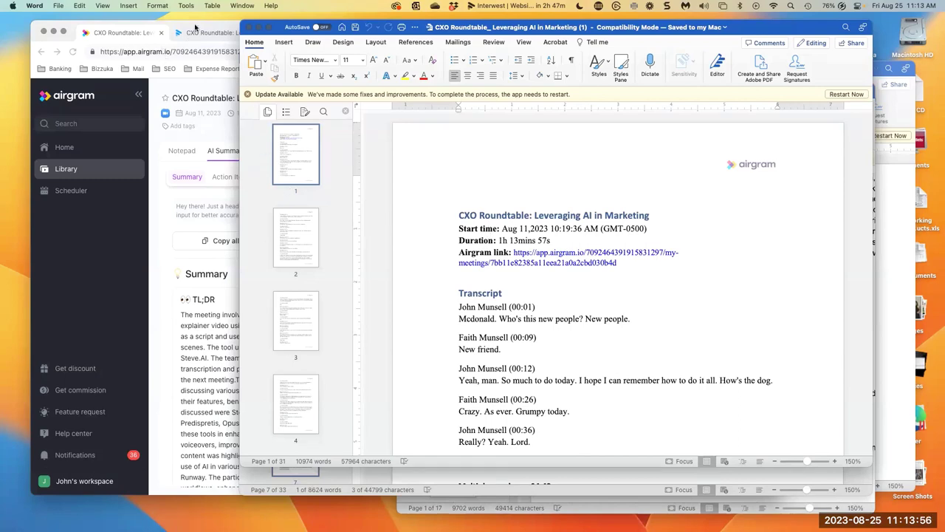
Step: Switch to Excel and show the GPT Rankings sheet of the Final_Transcript_Evaluation_Report_with_New_Criteria workbook
{"action": "left_click", "coordinate": [196, 31]}
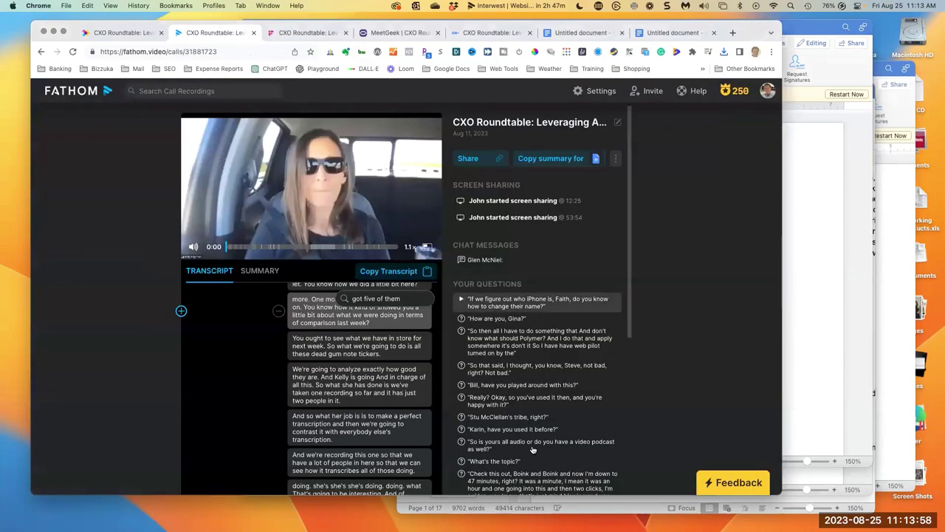
{"action": "key", "text": "super+Tab"}
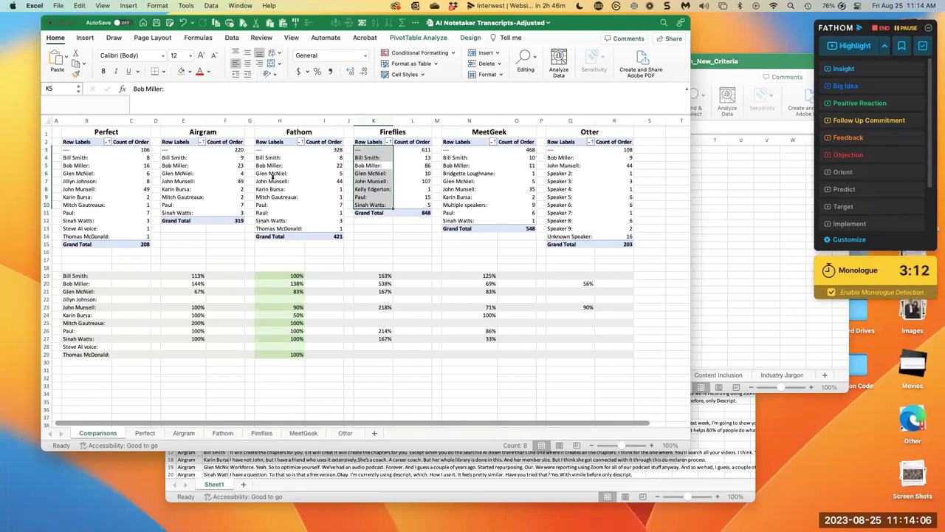
{"action": "left_click", "coordinate": [725, 223]}
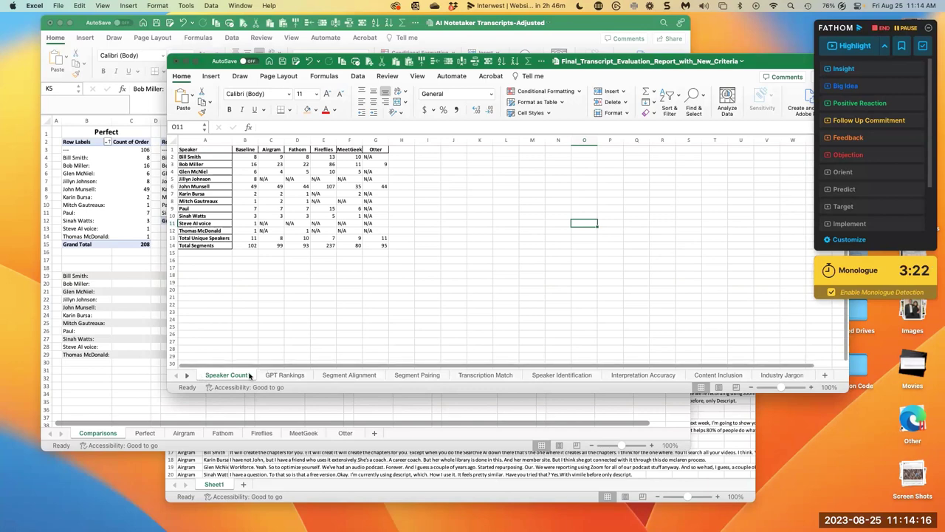
{"action": "left_click", "coordinate": [282, 375]}
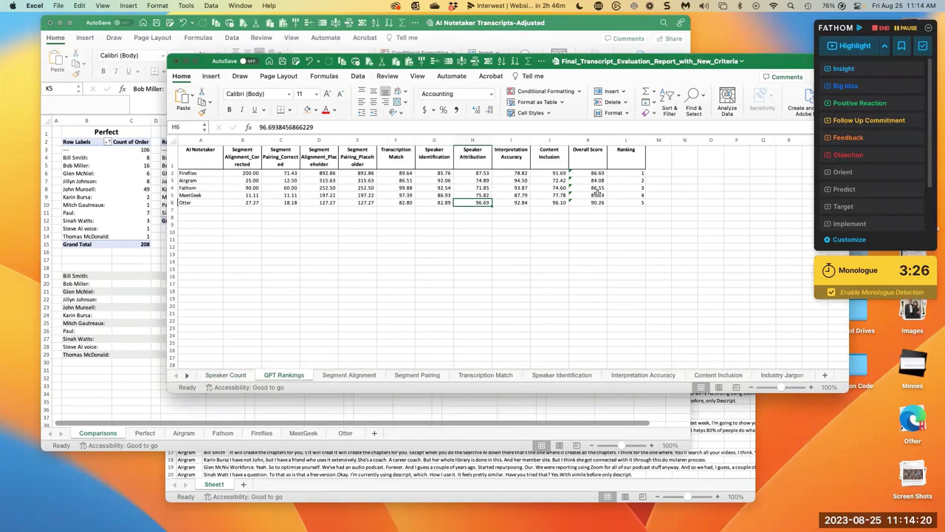
Step: Inspect the Ranking column and the full Segment Alignment and Segment Pairing criterion names on the GPT Rankings sheet
{"action": "left_click", "coordinate": [629, 175]}
{"action": "left_click", "coordinate": [242, 157]}
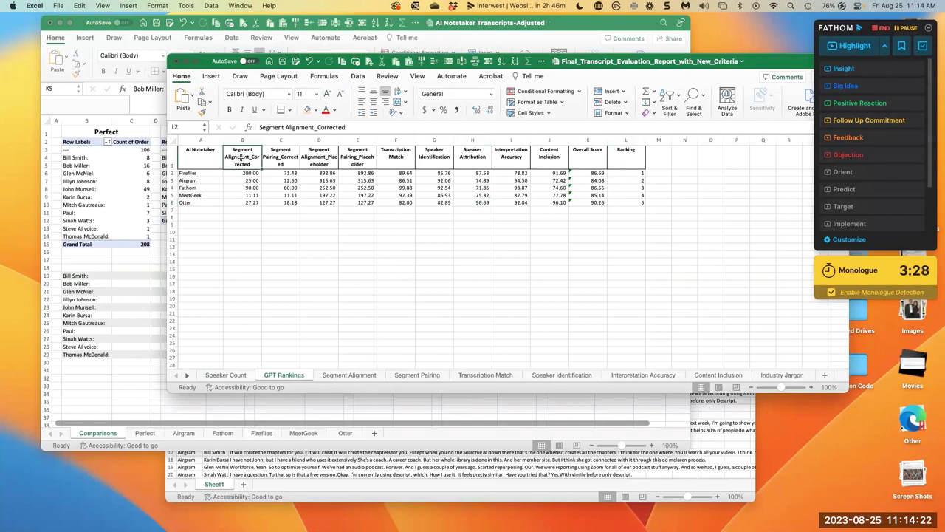
{"action": "left_click", "coordinate": [279, 158]}
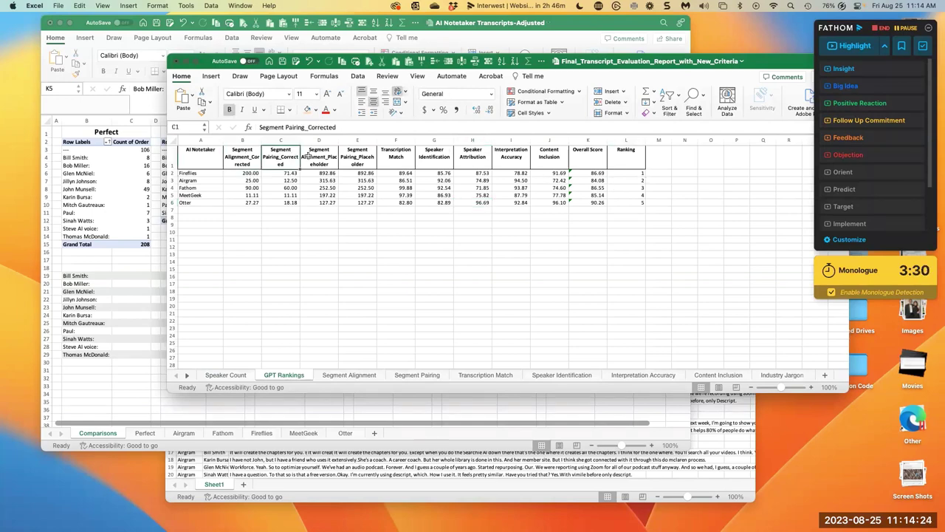
{"action": "left_click", "coordinate": [314, 157]}
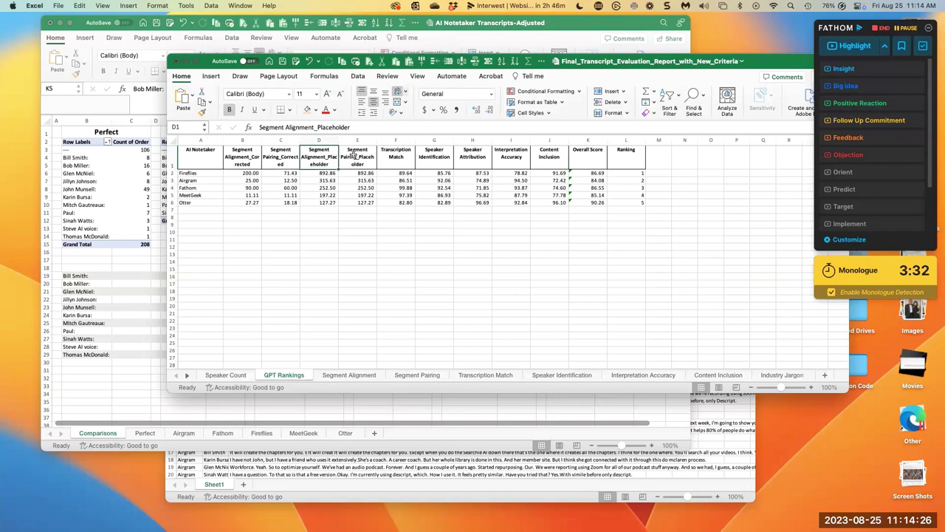
{"action": "left_click", "coordinate": [354, 156]}
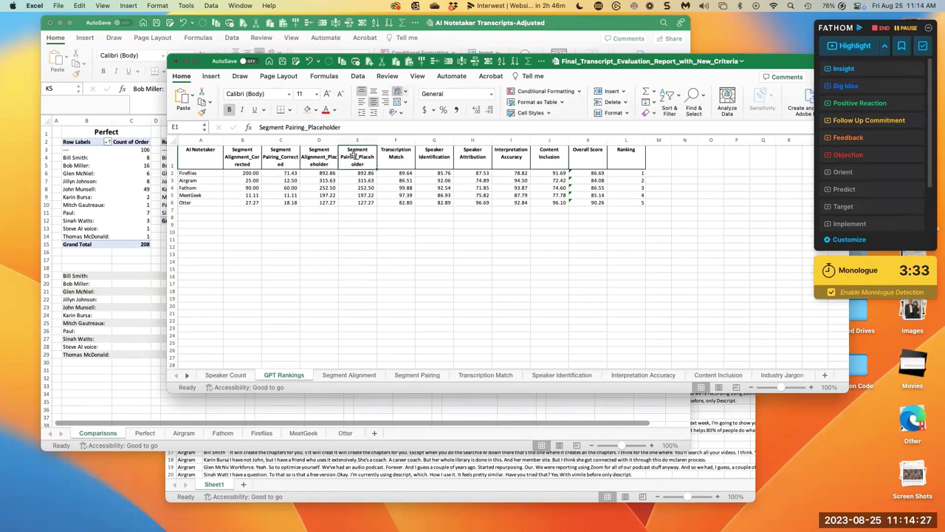
Step: Inspect the Transcription Match, Speaker Identification and Speaker Attribution criteria and the rankings of Airgram and Fathom
{"action": "left_click", "coordinate": [397, 155]}
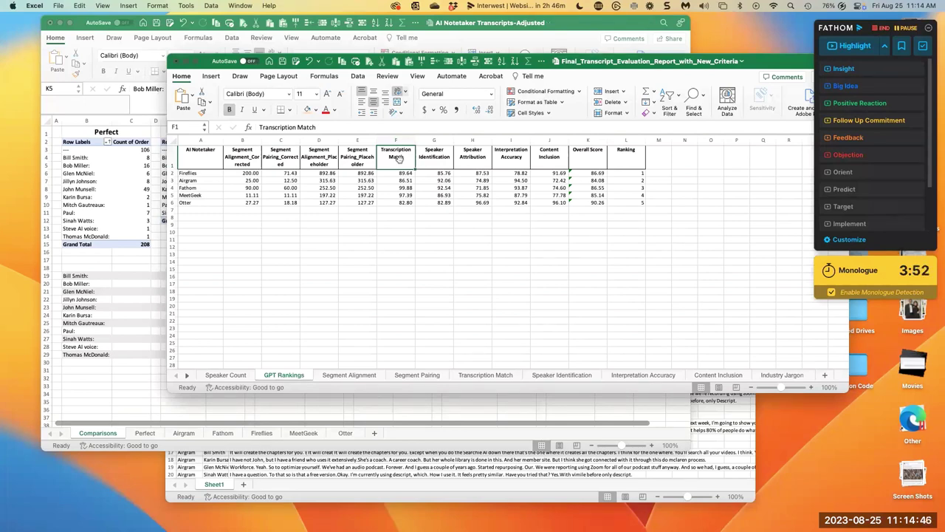
{"action": "left_click", "coordinate": [430, 155]}
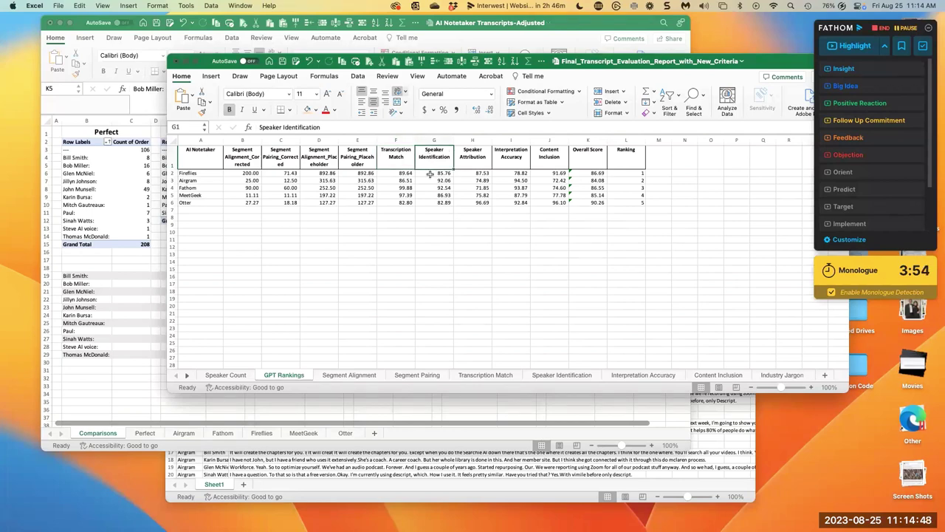
{"action": "left_click", "coordinate": [476, 153]}
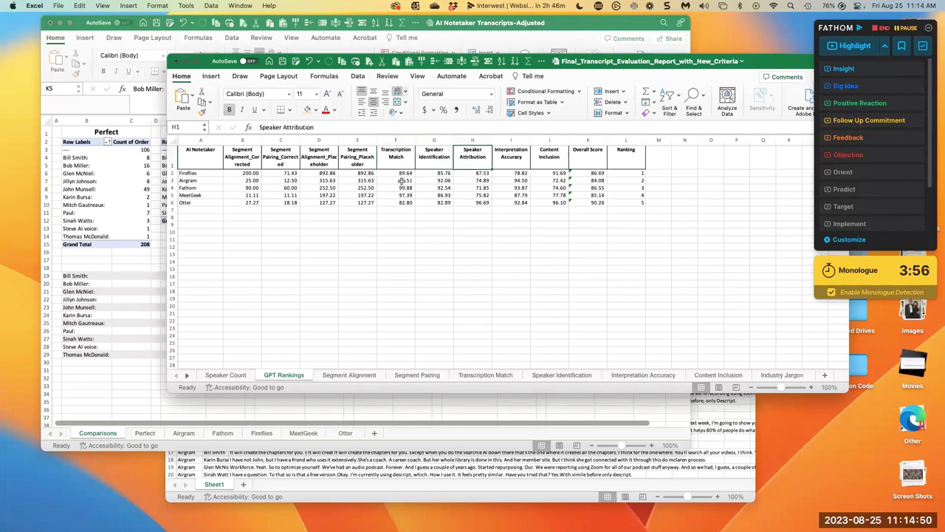
{"action": "left_click", "coordinate": [633, 180]}
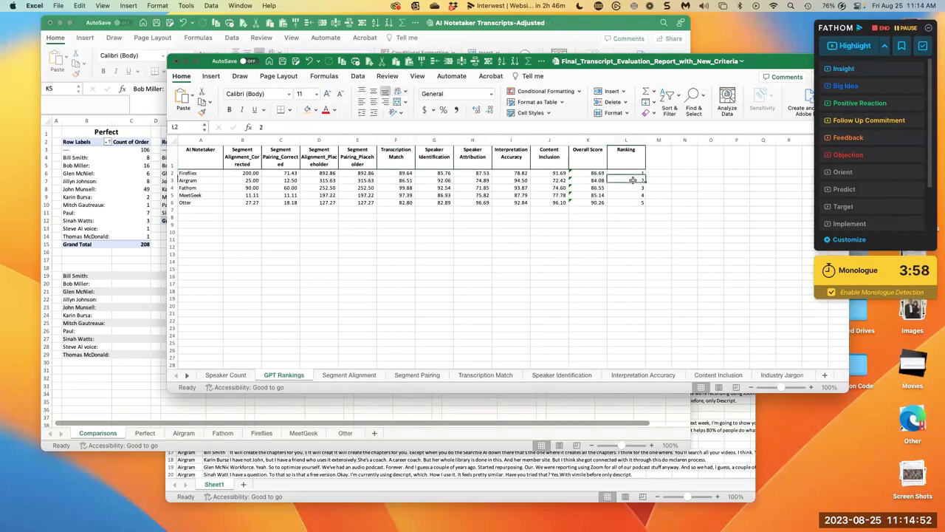
{"action": "left_click", "coordinate": [633, 187]}
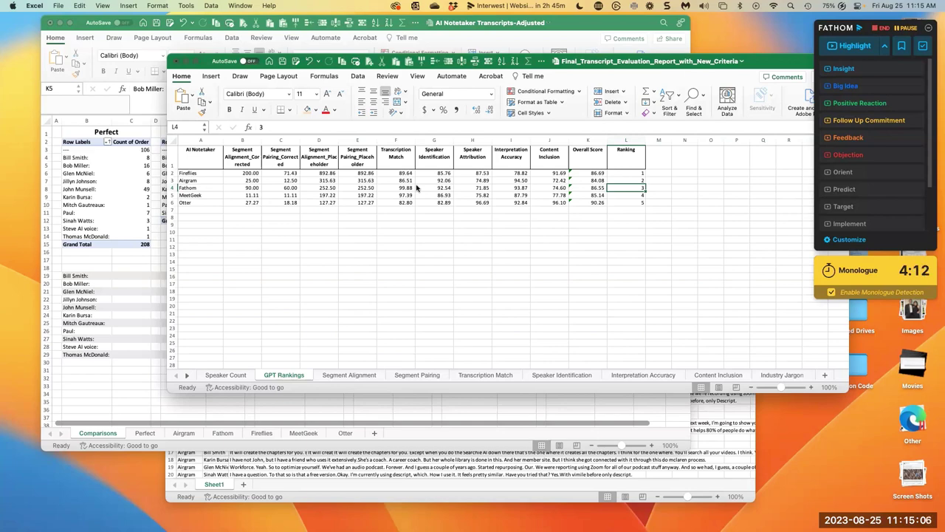
Step: Go through the individual criteria sheets from Segment Alignment to Industry Jargon
{"action": "left_click", "coordinate": [363, 375]}
{"action": "left_click", "coordinate": [416, 375]}
{"action": "left_click", "coordinate": [484, 375]}
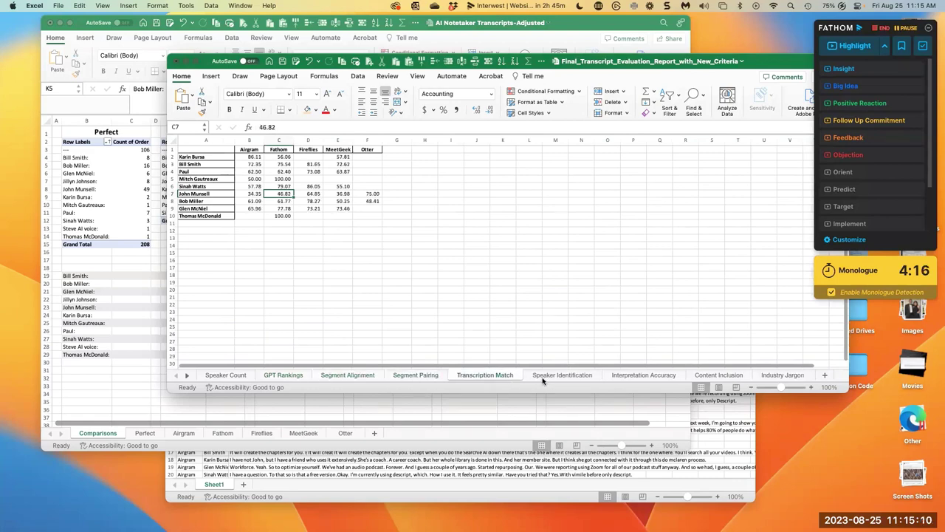
{"action": "left_click", "coordinate": [551, 378]}
{"action": "left_click", "coordinate": [625, 376]}
{"action": "left_click", "coordinate": [728, 378]}
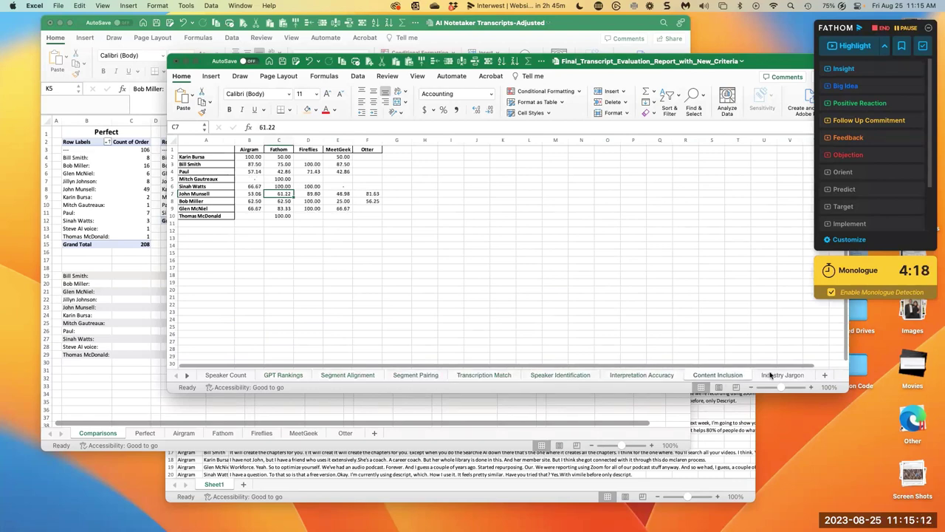
{"action": "left_click", "coordinate": [770, 376]}
Step: Examine the baseline on the Speaker Count sheet and compare it with the Comparisons sheet of AI Notetaker Transcripts-Adjusted
{"action": "left_click", "coordinate": [223, 377]}
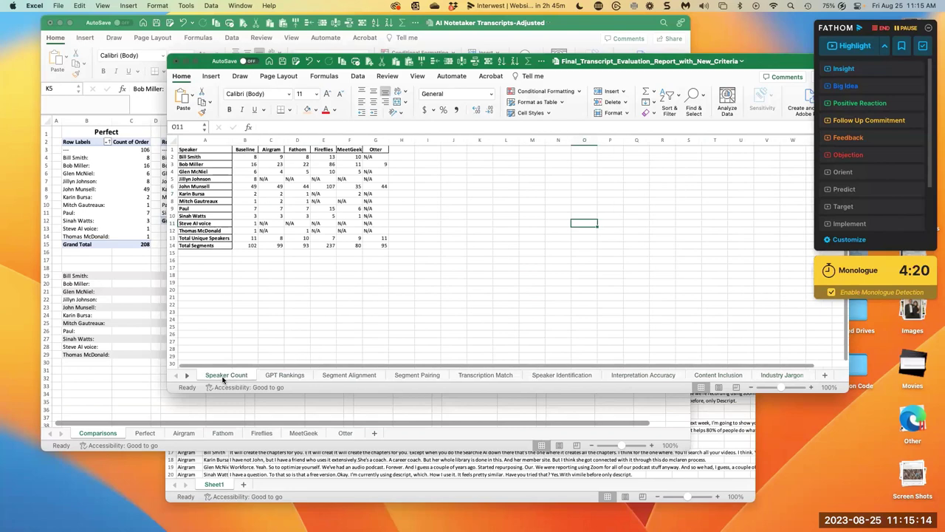
{"action": "left_click", "coordinate": [277, 375]}
{"action": "left_click", "coordinate": [244, 378]}
{"action": "left_click", "coordinate": [248, 156]}
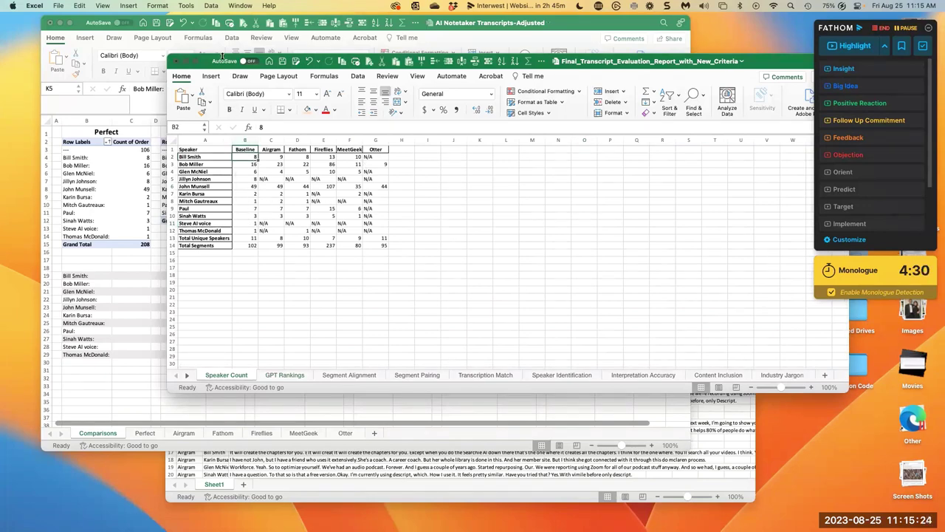
{"action": "left_click", "coordinate": [105, 157]}
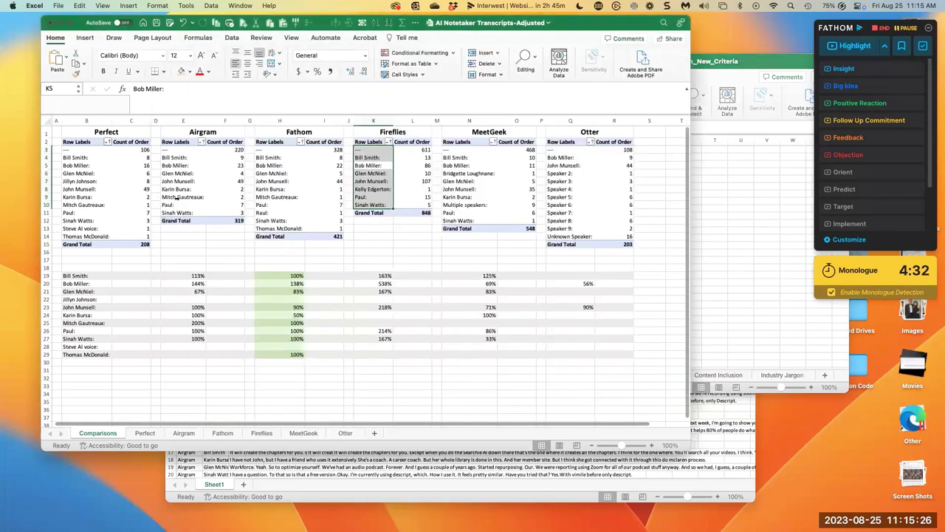
Step: Switch to Chrome, compare the note-taker analysis passage in Airgram and Fathom, and jump Fathom's recording to that passage
{"action": "left_click", "coordinate": [699, 181]}
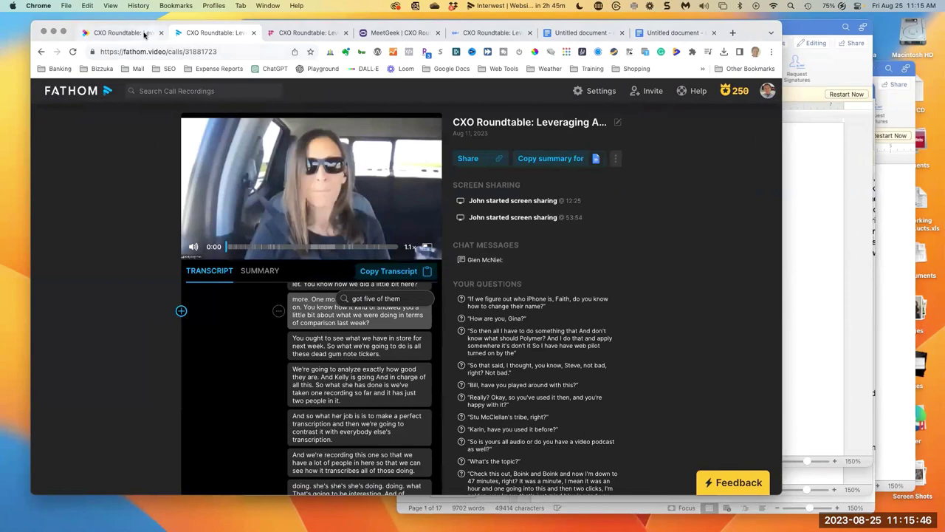
{"action": "left_click", "coordinate": [145, 35]}
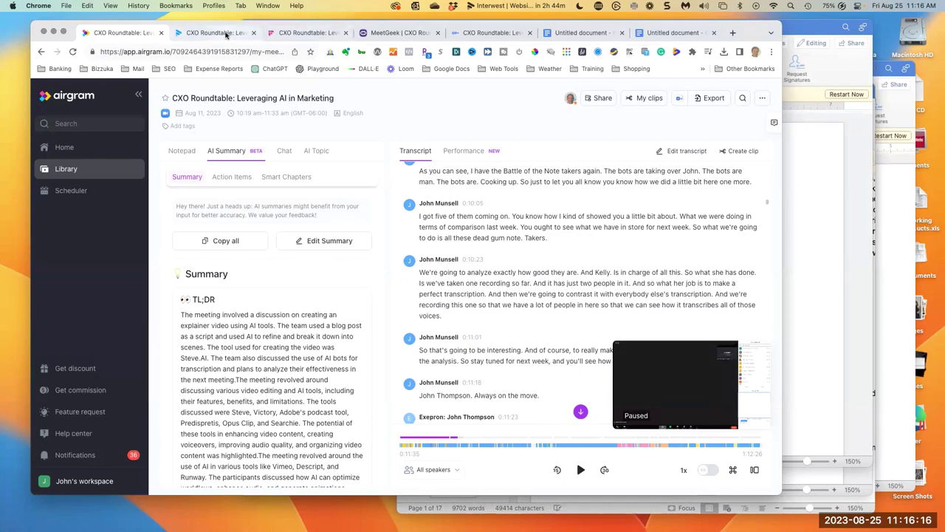
{"action": "left_click", "coordinate": [226, 34]}
{"action": "scroll", "coordinate": [340, 323], "scroll_direction": "down", "scroll_amount": 2}
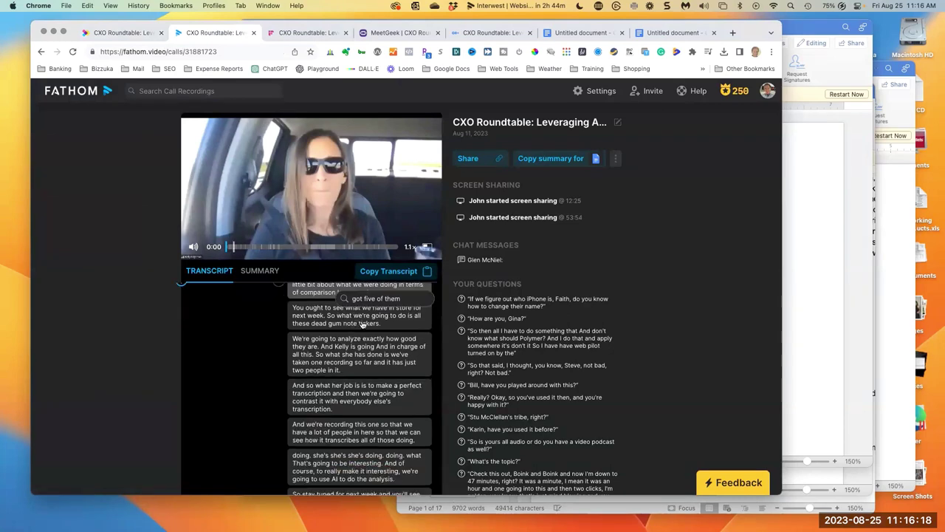
{"action": "left_click", "coordinate": [340, 325]}
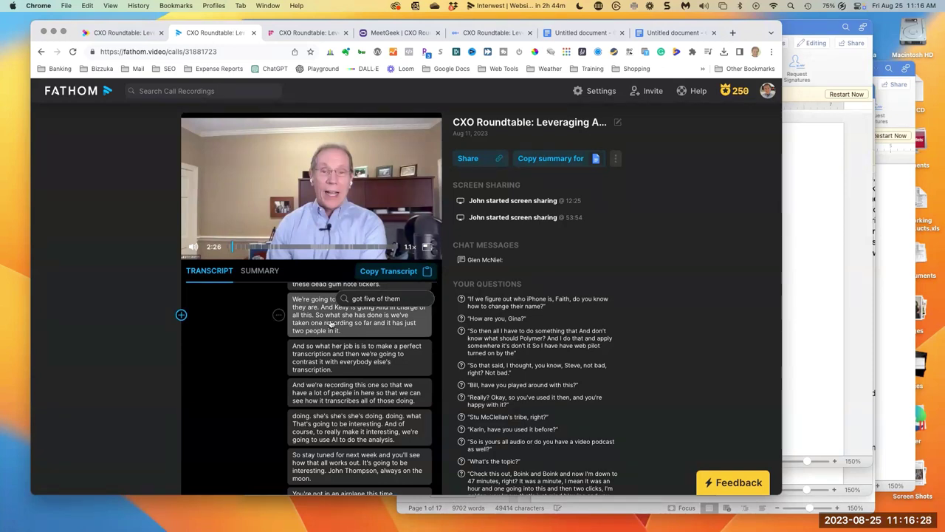
Step: Dismiss the Fireflies download dialog and view the same meeting in Fireflies, MeetGeek and Otter
{"action": "left_click", "coordinate": [313, 33]}
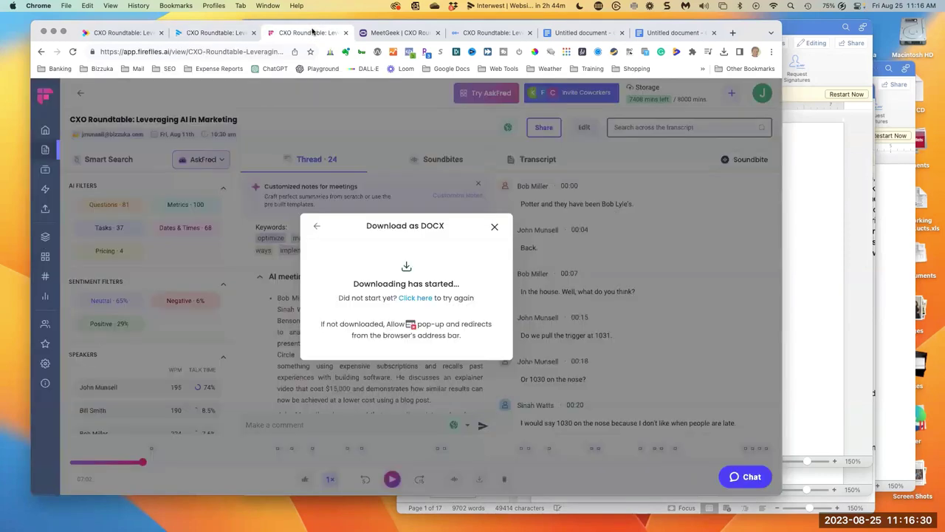
{"action": "left_click", "coordinate": [492, 226]}
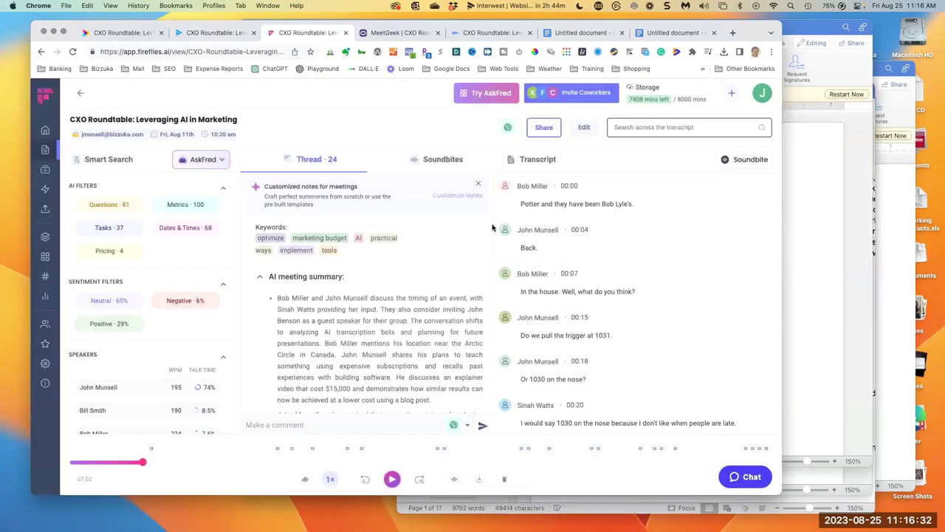
{"action": "left_click", "coordinate": [414, 34]}
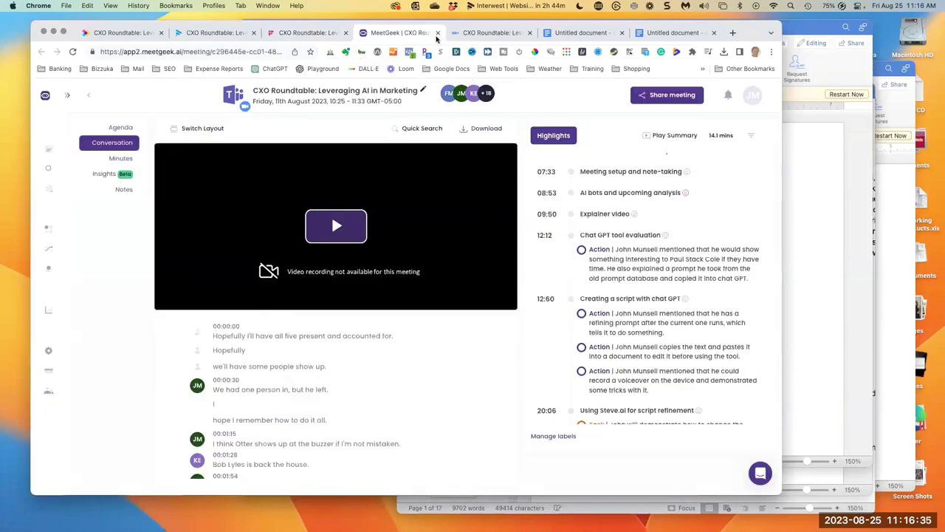
{"action": "left_click", "coordinate": [491, 34]}
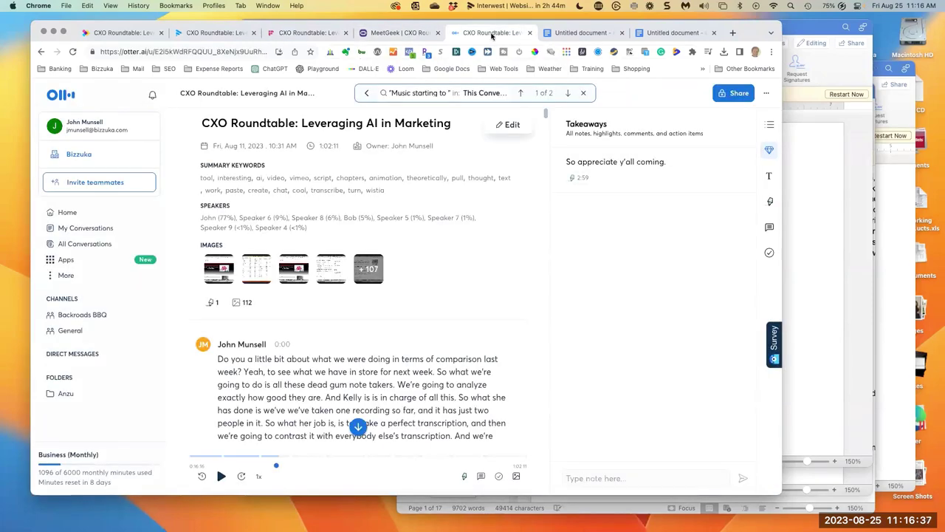
Step: Compare how Airgram, MeetGeek and Fathom lay out the meeting transcript
{"action": "left_click", "coordinate": [214, 32]}
{"action": "left_click", "coordinate": [122, 32]}
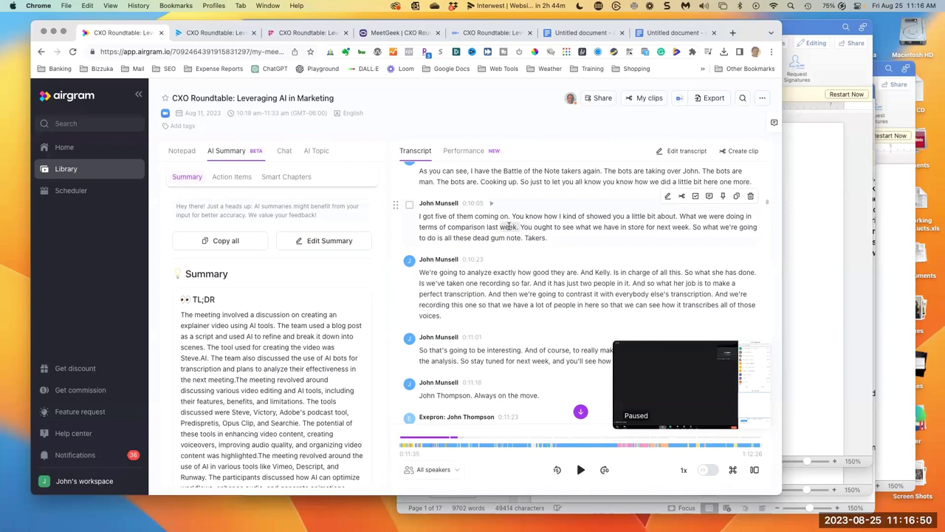
{"action": "left_click", "coordinate": [388, 33]}
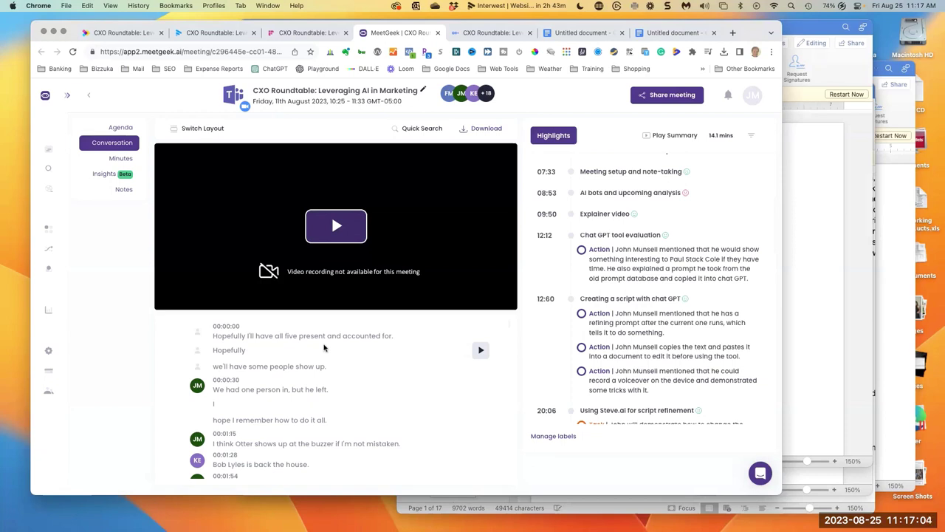
{"action": "left_click", "coordinate": [227, 34]}
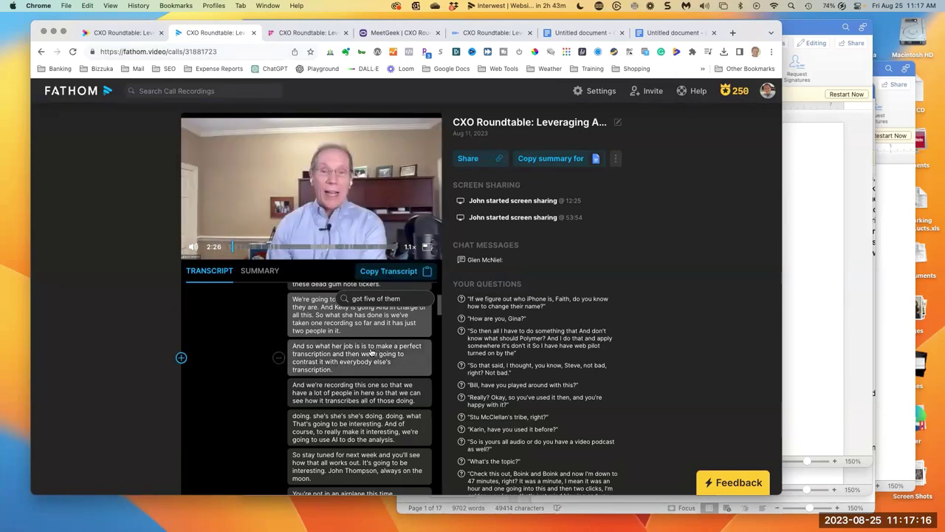
Step: Return to the evaluation report in Excel and examine the Industry Jargon and Content Inclusion sheets
{"action": "left_click", "coordinate": [341, 210]}
{"action": "left_click", "coordinate": [325, 196]}
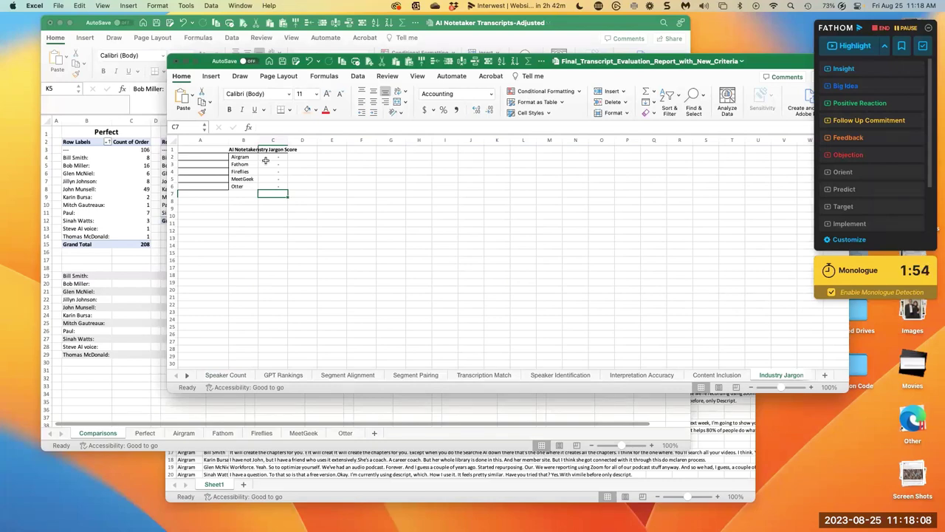
{"action": "left_click", "coordinate": [733, 378]}
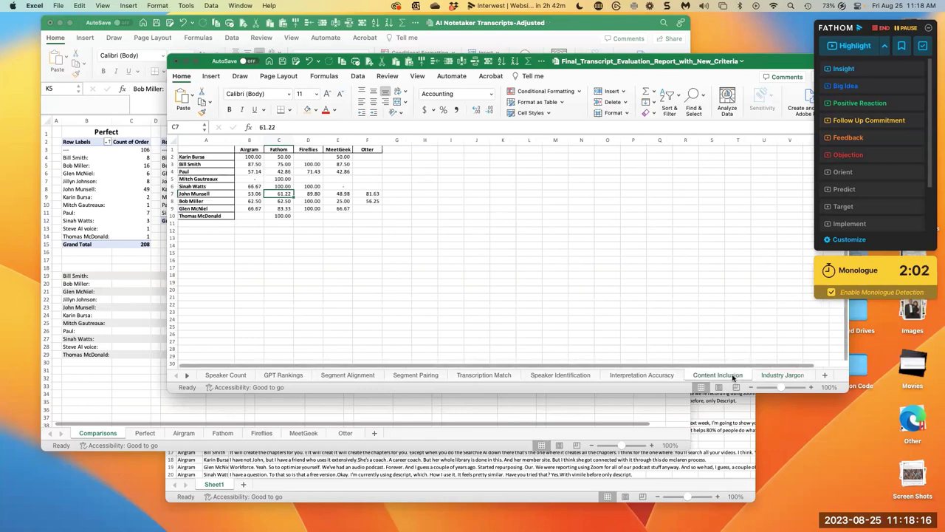